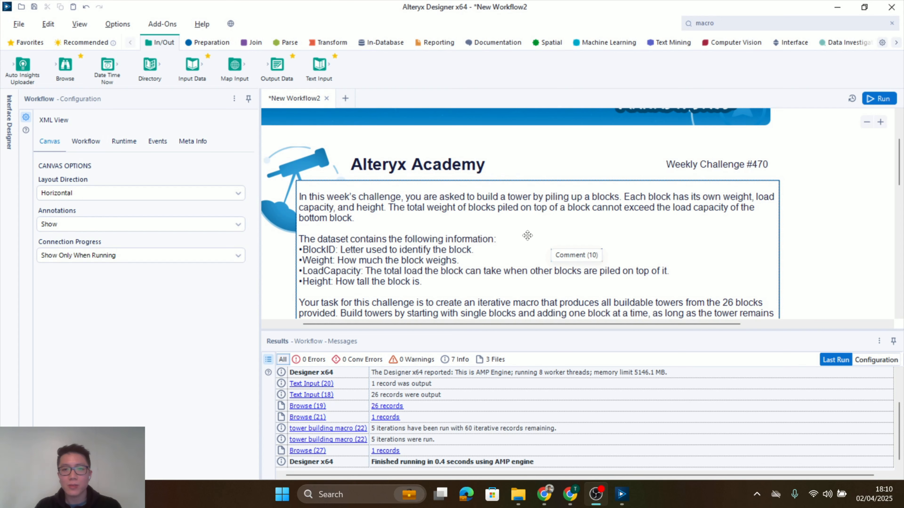
Read the Weekly Challenge #470 instructions on the canvas and look through the block records in the Input container's Browse tool
{"action": "scroll", "coordinate": [528, 235], "scroll_direction": "down", "scroll_amount": 2}
{"action": "scroll", "coordinate": [462, 242], "scroll_direction": "down", "scroll_amount": 5}
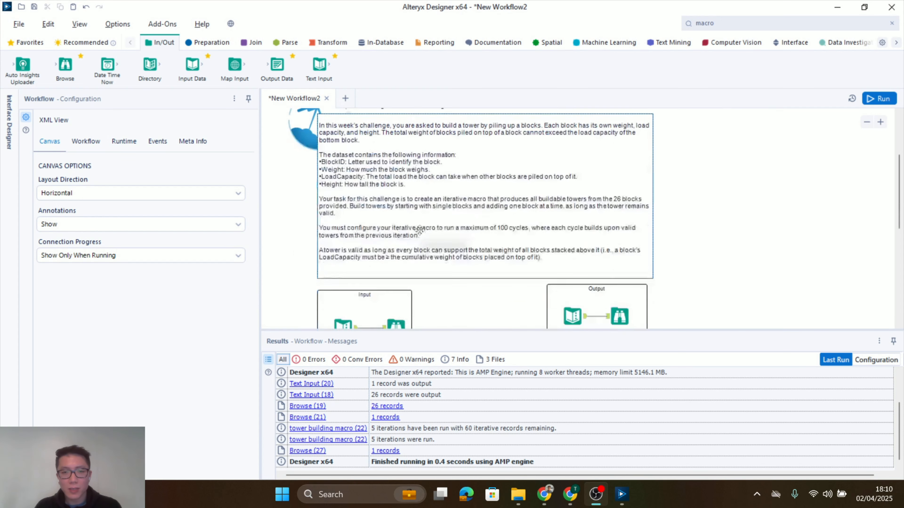
{"action": "left_click", "coordinate": [384, 251]}
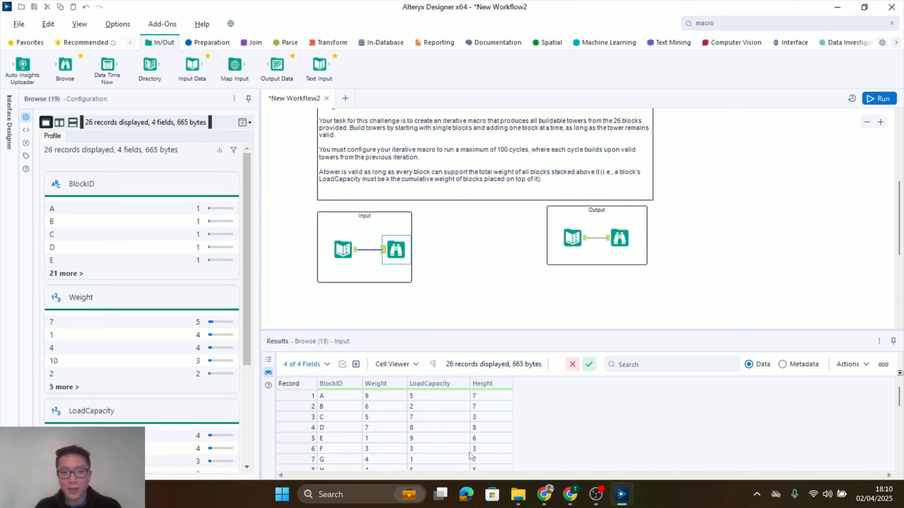
{"action": "scroll", "coordinate": [459, 431], "scroll_direction": "down", "scroll_amount": 6}
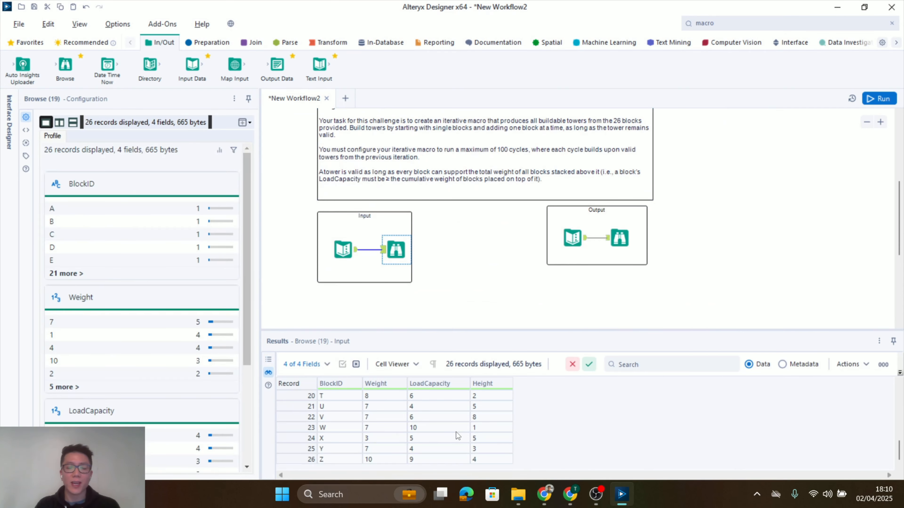
{"action": "scroll", "coordinate": [456, 432], "scroll_direction": "up", "scroll_amount": 6}
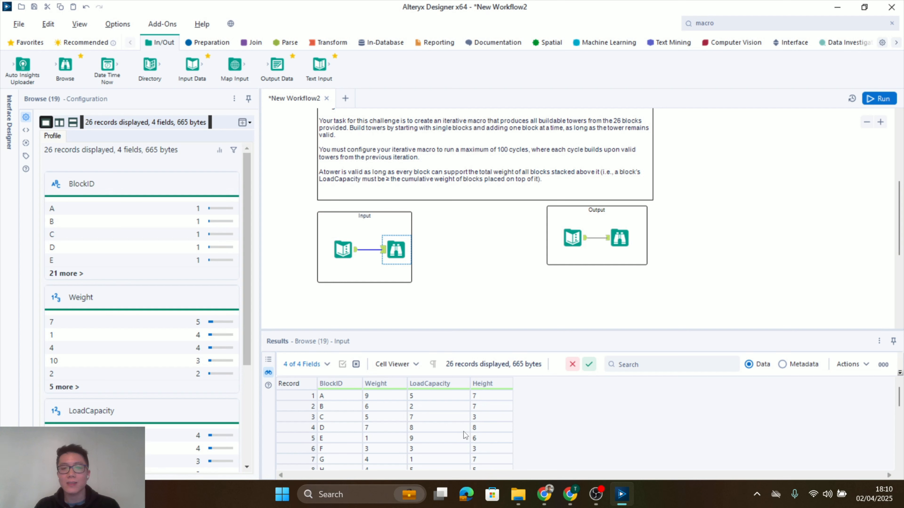
{"action": "scroll", "coordinate": [482, 232], "scroll_direction": "up", "scroll_amount": 2}
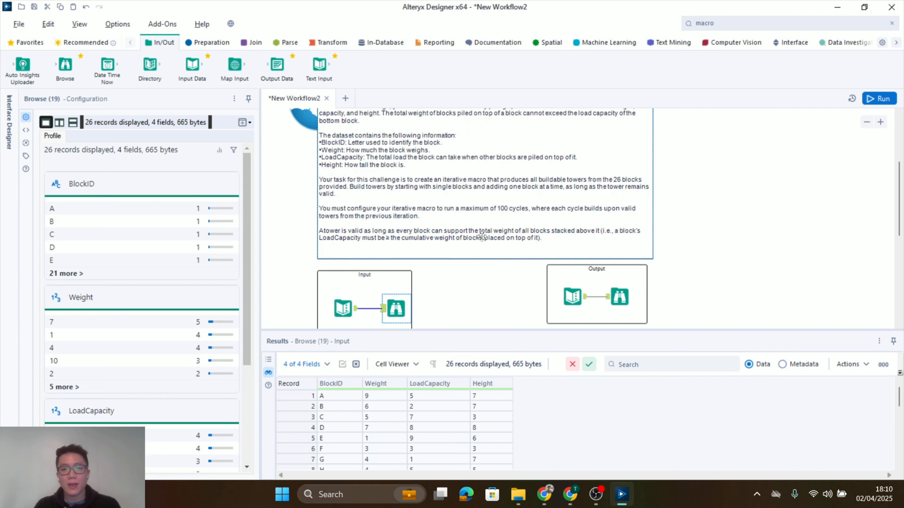
{"action": "scroll", "coordinate": [481, 236], "scroll_direction": "up", "scroll_amount": 1}
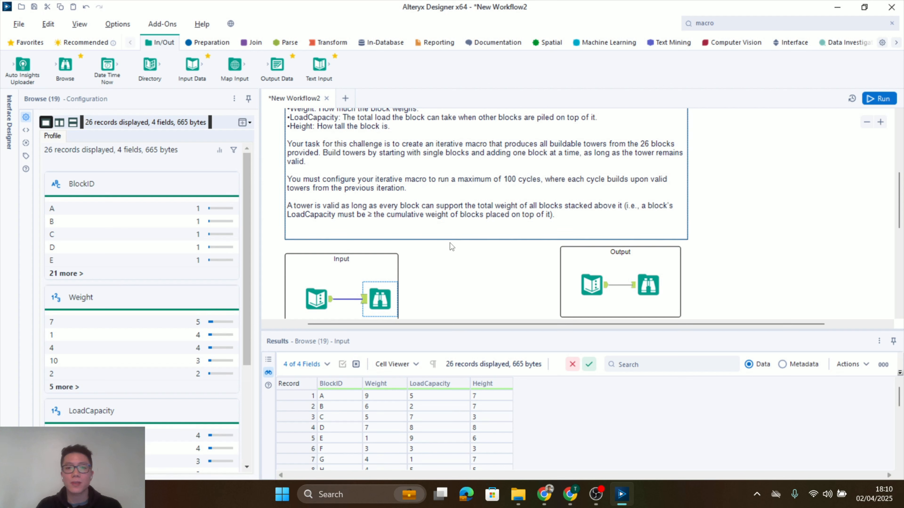
Examine the BlockID, Weight and LoadCapacity values of blocks A, B and C against the tower validity rule
{"action": "left_click", "coordinate": [341, 400]}
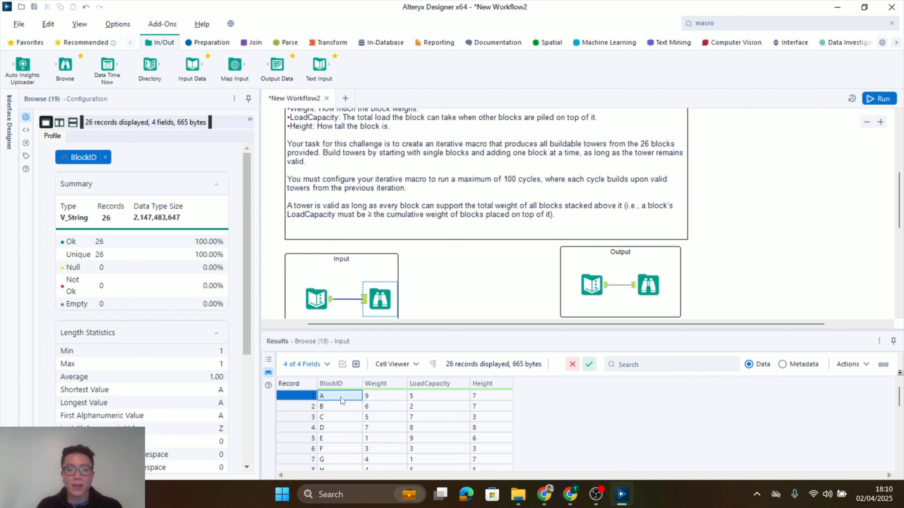
{"action": "left_click", "coordinate": [337, 409]}
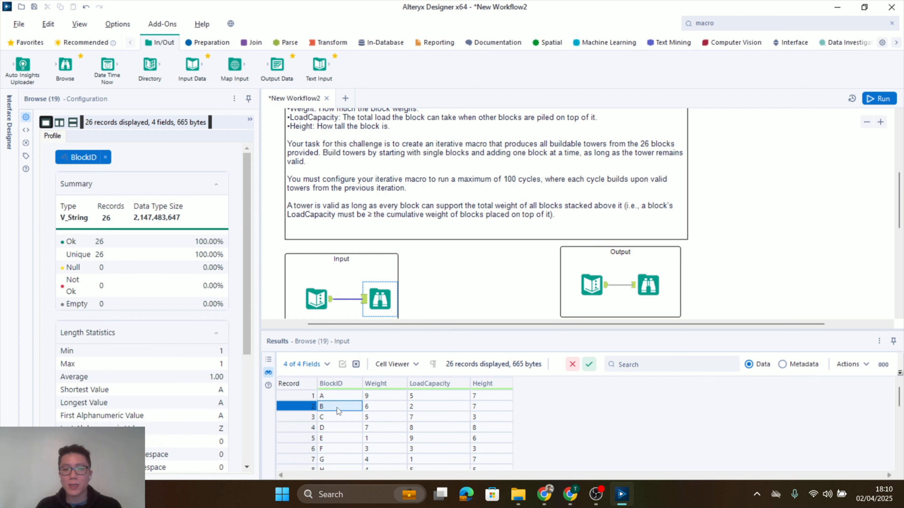
{"action": "left_click", "coordinate": [390, 409]}
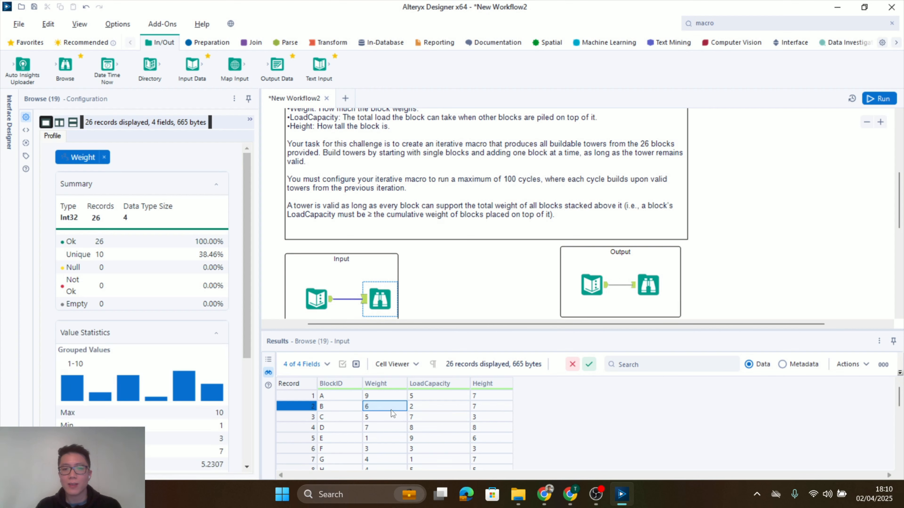
{"action": "left_click", "coordinate": [429, 397]}
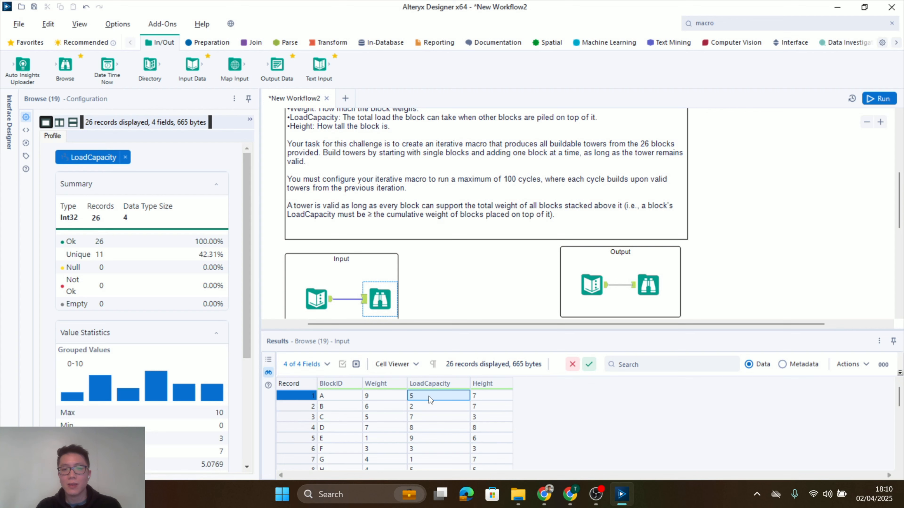
{"action": "left_click", "coordinate": [338, 418]}
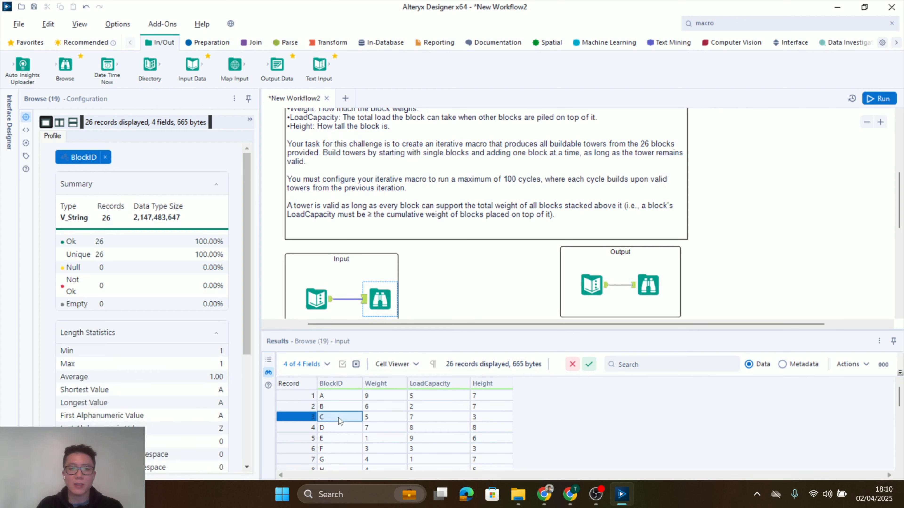
{"action": "left_click", "coordinate": [343, 407]}
{"action": "left_click", "coordinate": [343, 395]}
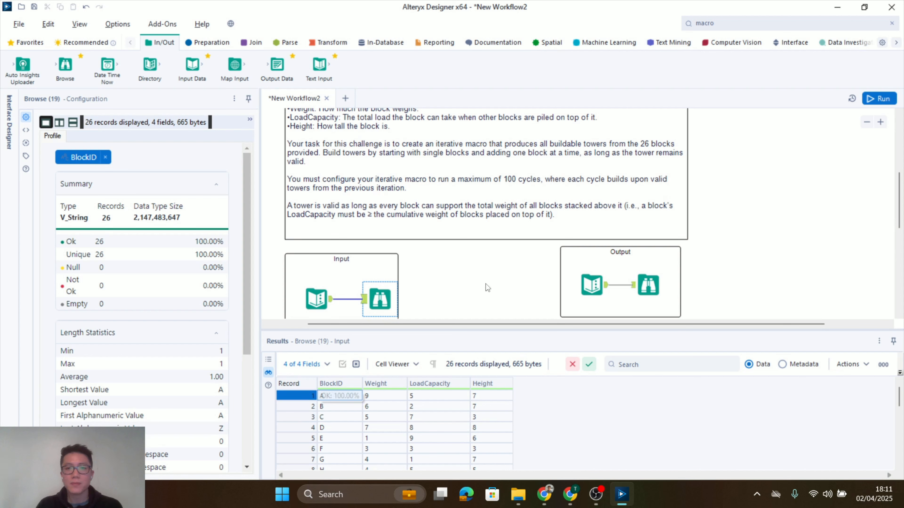
{"action": "left_click", "coordinate": [485, 284]}
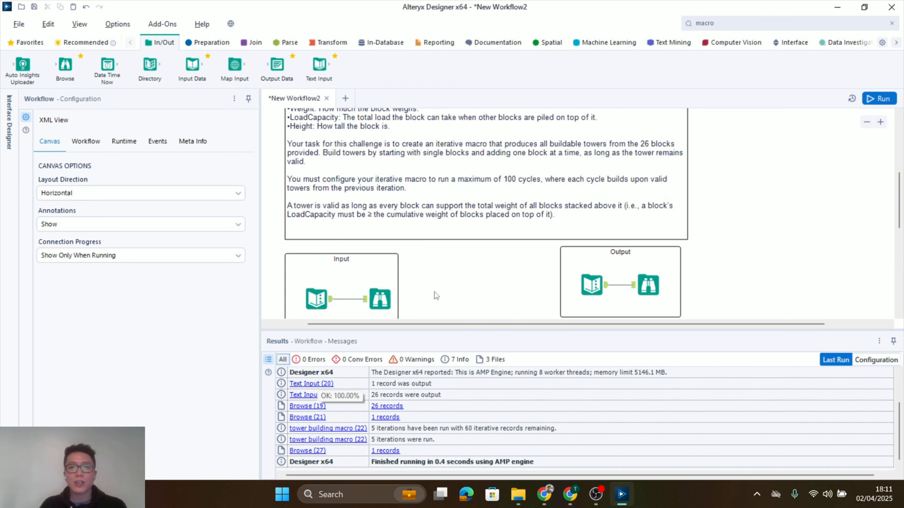
Review the input block data again and inspect the expected result in the Output container's Browse tool
{"action": "scroll", "coordinate": [430, 304], "scroll_direction": "up", "scroll_amount": 1}
{"action": "scroll", "coordinate": [431, 303], "scroll_direction": "down", "scroll_amount": 1}
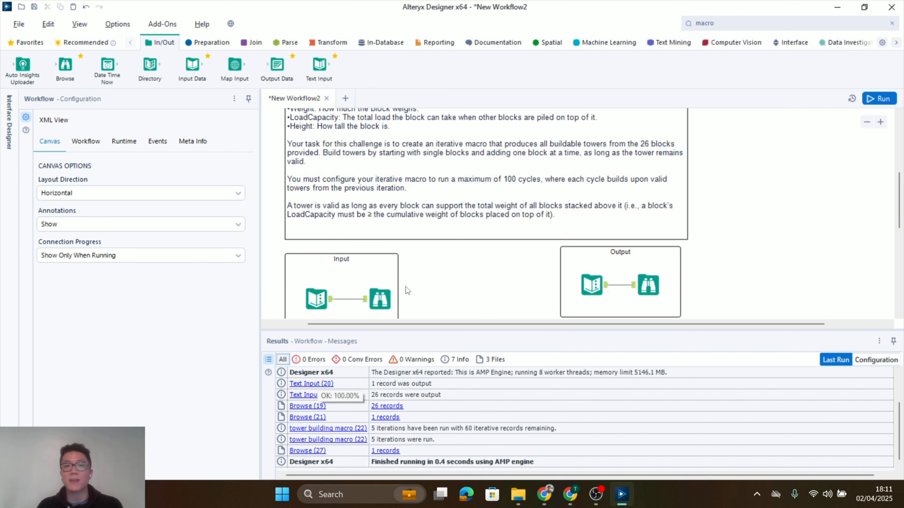
{"action": "left_click", "coordinate": [380, 299]}
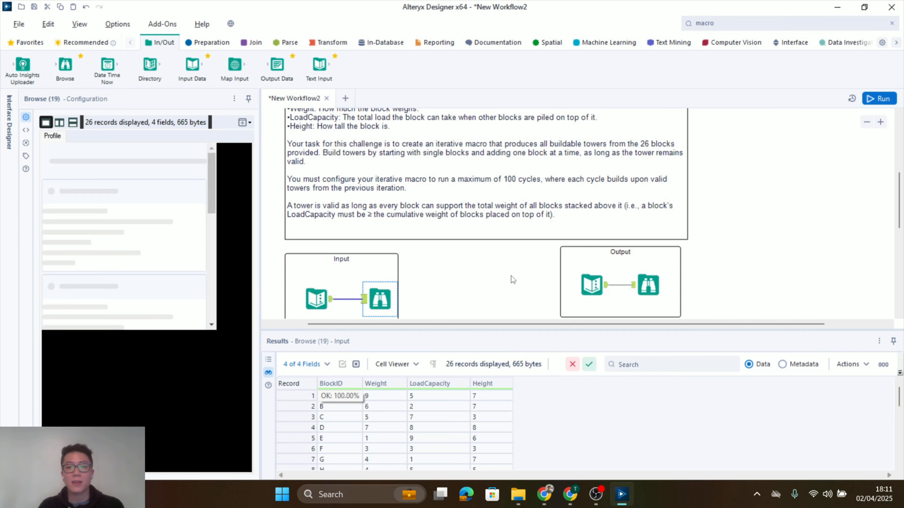
{"action": "scroll", "coordinate": [489, 247], "scroll_direction": "down", "scroll_amount": 1}
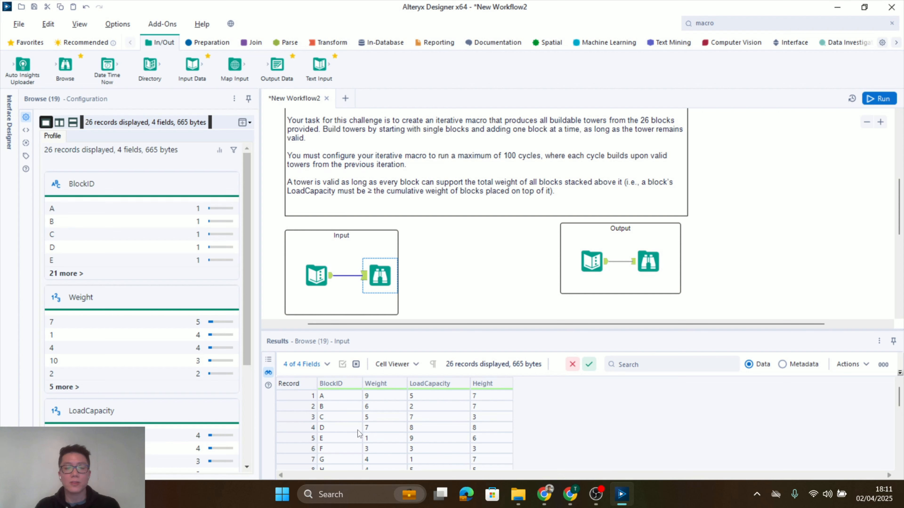
{"action": "left_click", "coordinate": [454, 282]}
{"action": "scroll", "coordinate": [450, 275], "scroll_direction": "down", "scroll_amount": 1}
{"action": "left_click", "coordinate": [663, 224]}
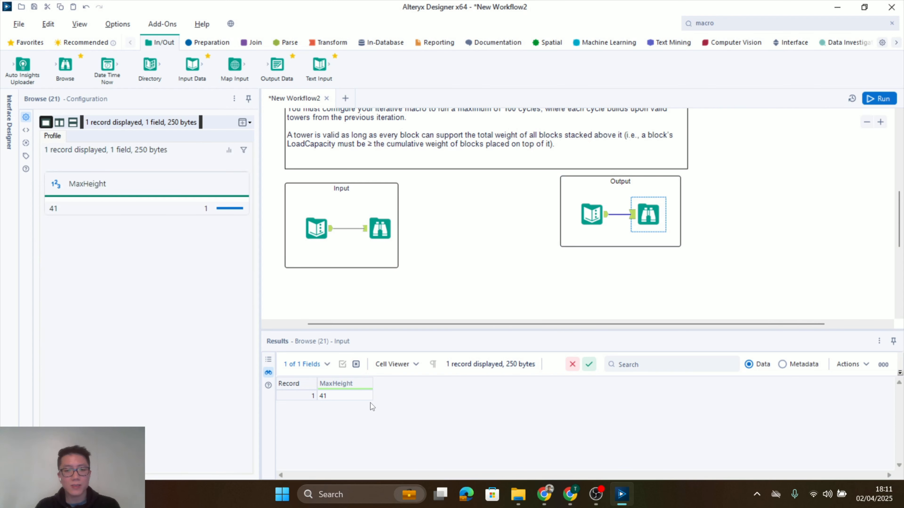
{"action": "left_click", "coordinate": [439, 269]}
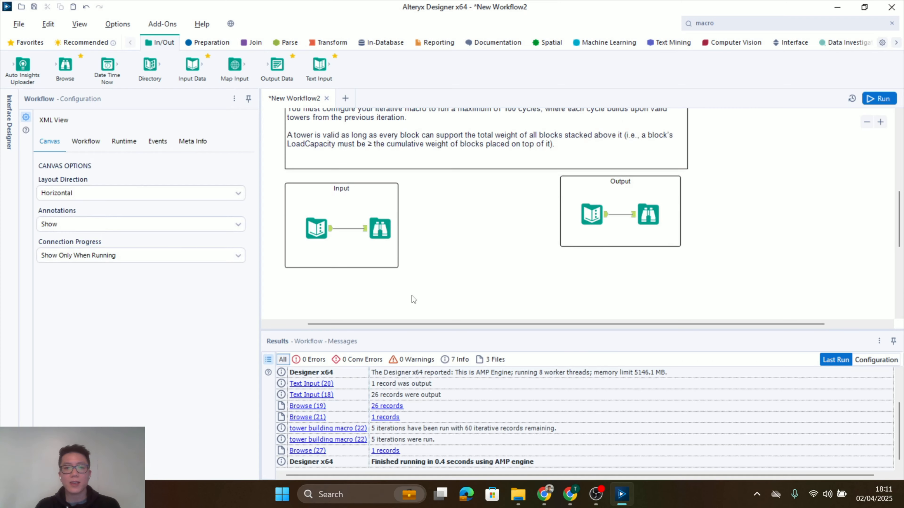
Copy the Input container's Text Input tool with the block data into a new blank workflow and position it on the canvas
{"action": "scroll", "coordinate": [434, 284], "scroll_direction": "up", "scroll_amount": 1}
{"action": "scroll", "coordinate": [433, 284], "scroll_direction": "down", "scroll_amount": 1}
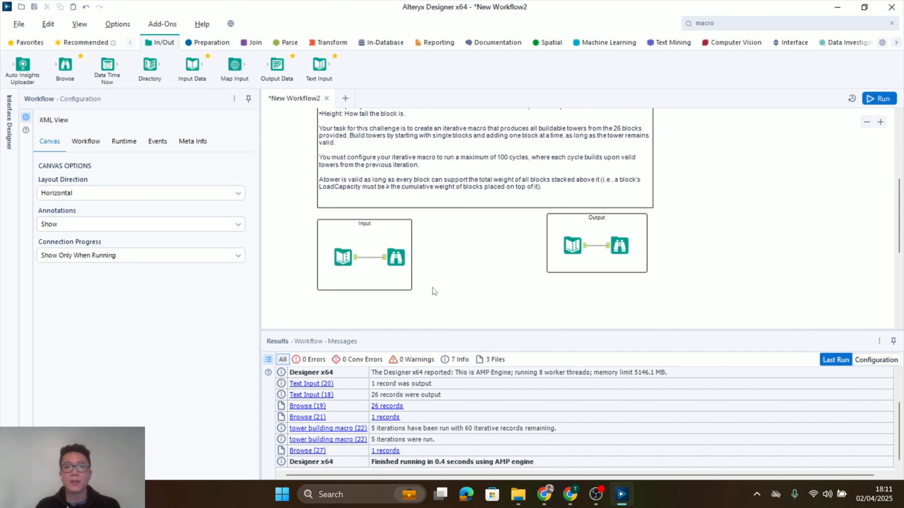
{"action": "scroll", "coordinate": [444, 279], "scroll_direction": "up", "scroll_amount": 1}
{"action": "left_click", "coordinate": [341, 277]}
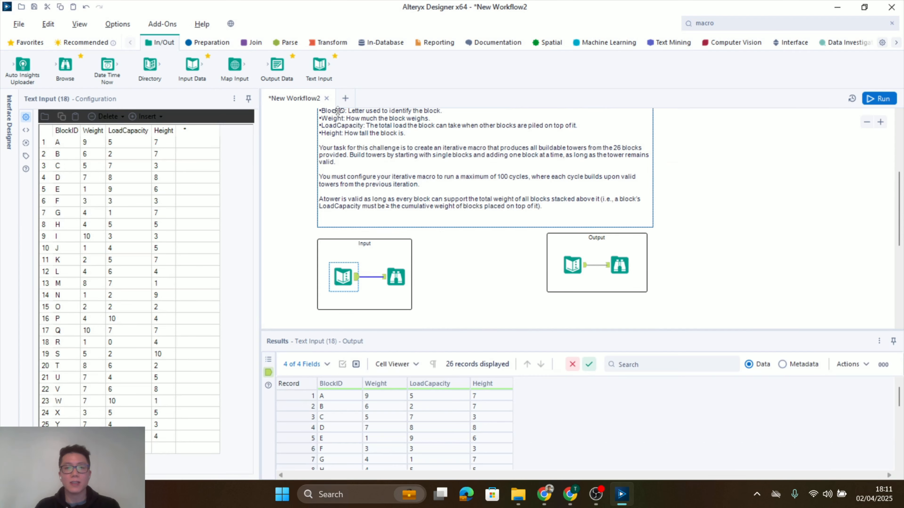
{"action": "left_click", "coordinate": [345, 98]}
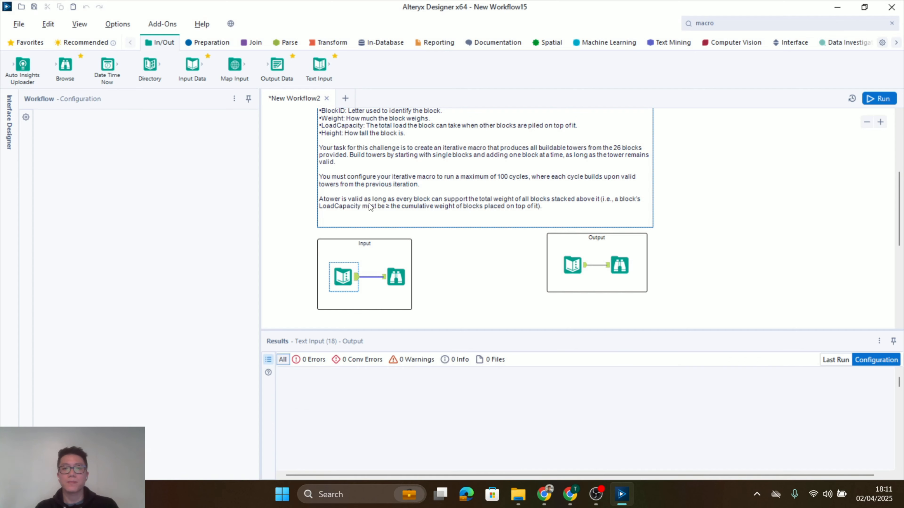
{"action": "key", "text": "ctrl+v"}
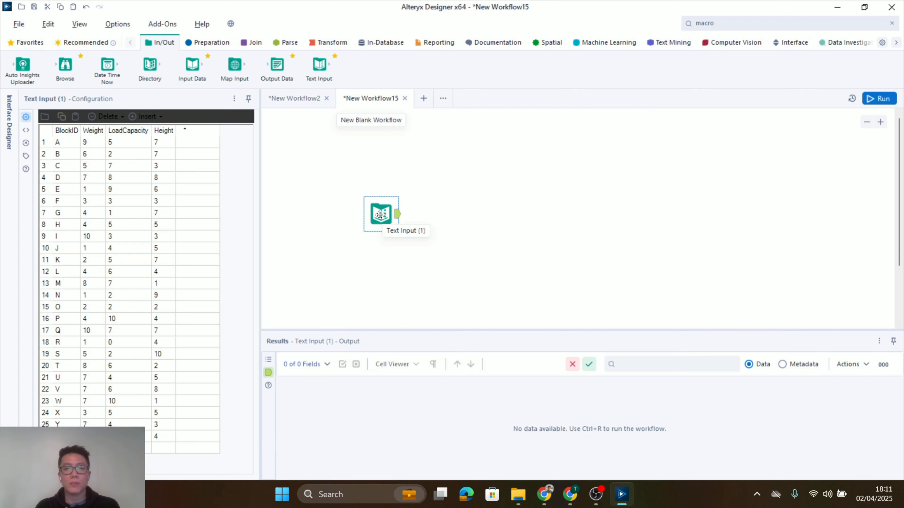
{"action": "left_click_drag", "start_coordinate": [381, 218], "coordinate": [360, 259]}
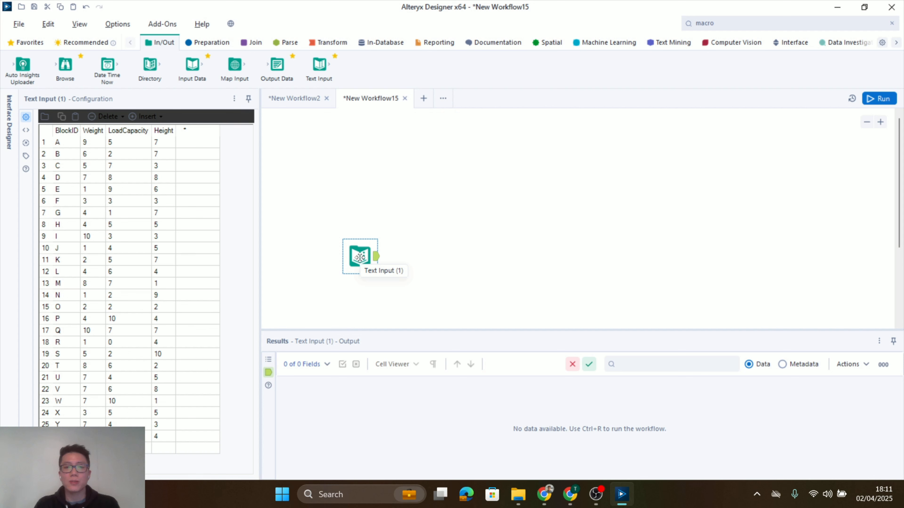
Convert the copied Text Input to a Macro Input named Blocks with anchor abbreviation B
{"action": "right_click", "coordinate": [360, 257]}
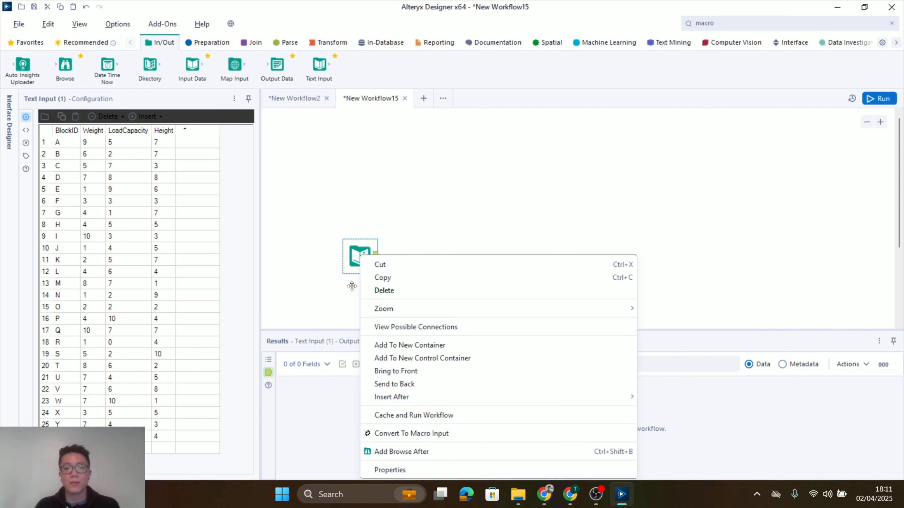
{"action": "left_click", "coordinate": [436, 433]}
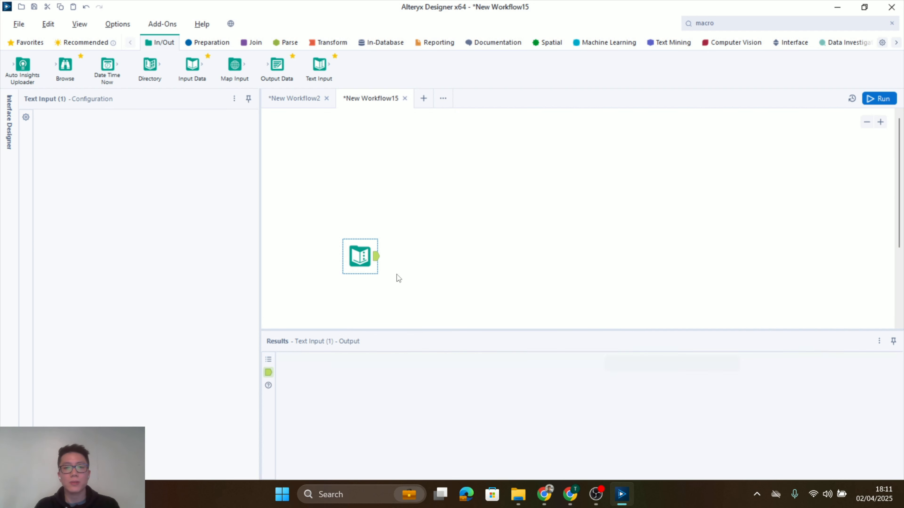
{"action": "left_click", "coordinate": [43, 214]}
{"action": "key", "text": "ctrl+a"}
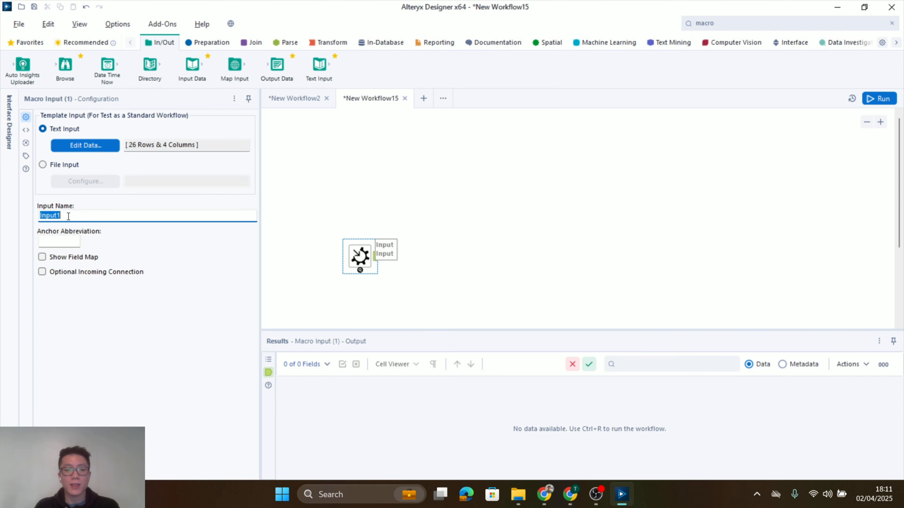
{"action": "type", "text": "Blocks"}
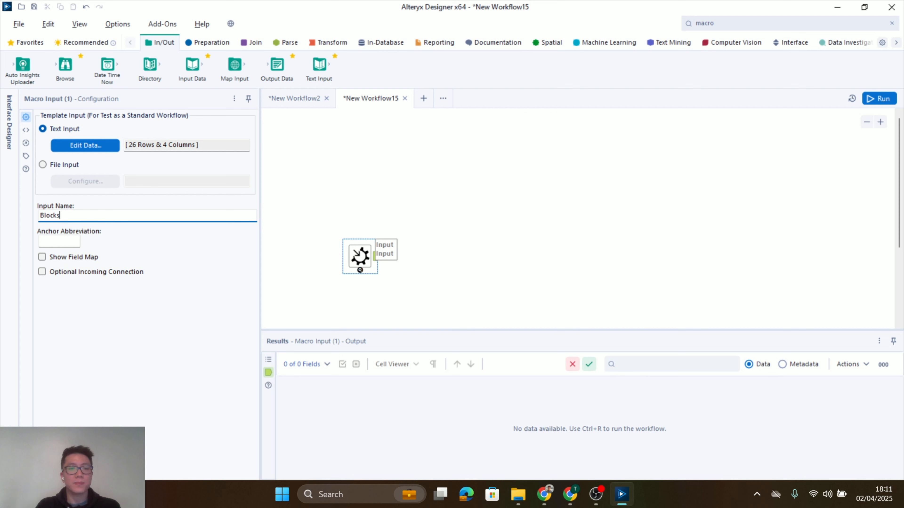
{"action": "left_click", "coordinate": [54, 241]}
{"action": "type", "text": "B"}
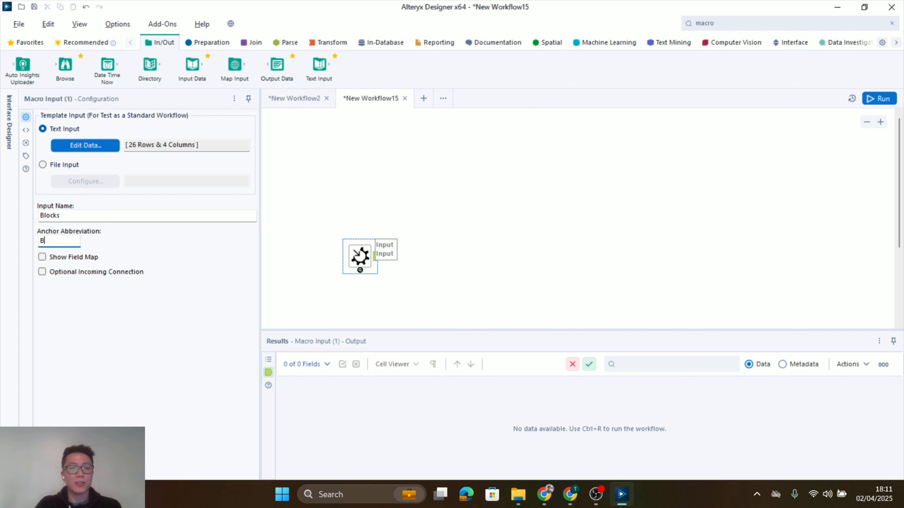
Paste a second copy of the block data Text Input and place it above the Blocks macro input
{"action": "left_click", "coordinate": [330, 198]}
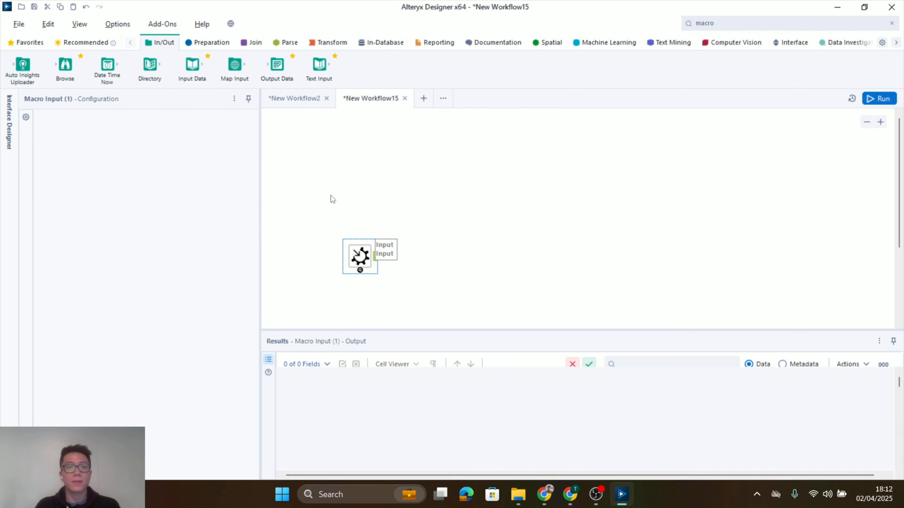
{"action": "key", "text": "ctrl+v"}
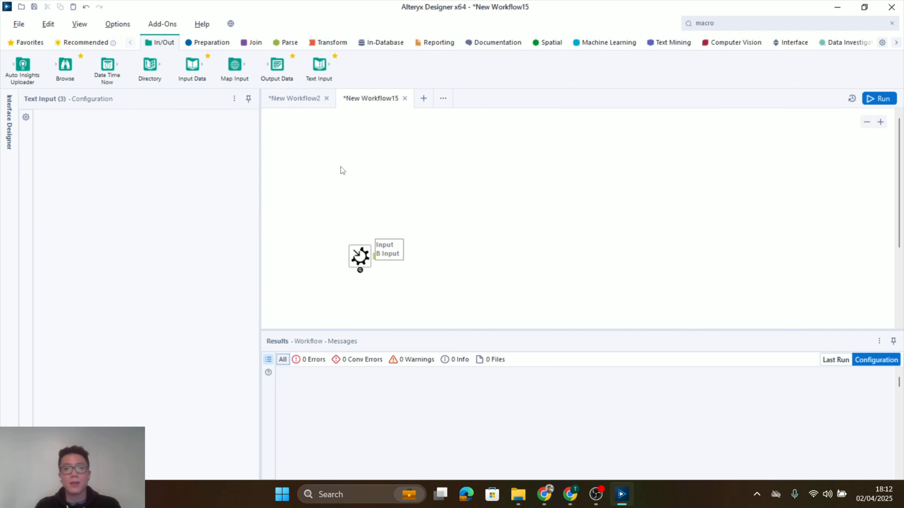
{"action": "mouse_move", "coordinate": [360, 178]}
{"action": "left_mouse_down"}
{"action": "mouse_move", "coordinate": [359, 156]}
{"action": "mouse_move", "coordinate": [360, 170]}
{"action": "left_mouse_up"}
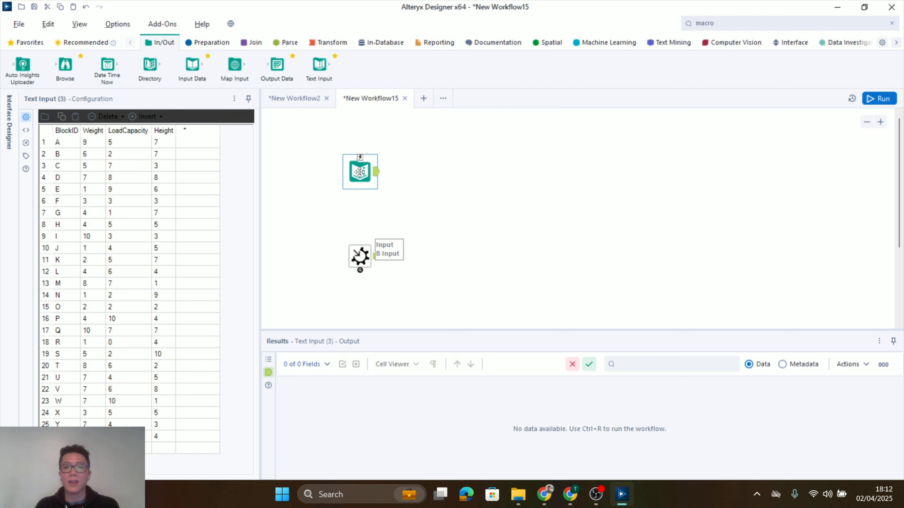
{"action": "left_click_drag", "start_coordinate": [359, 171], "coordinate": [359, 178]}
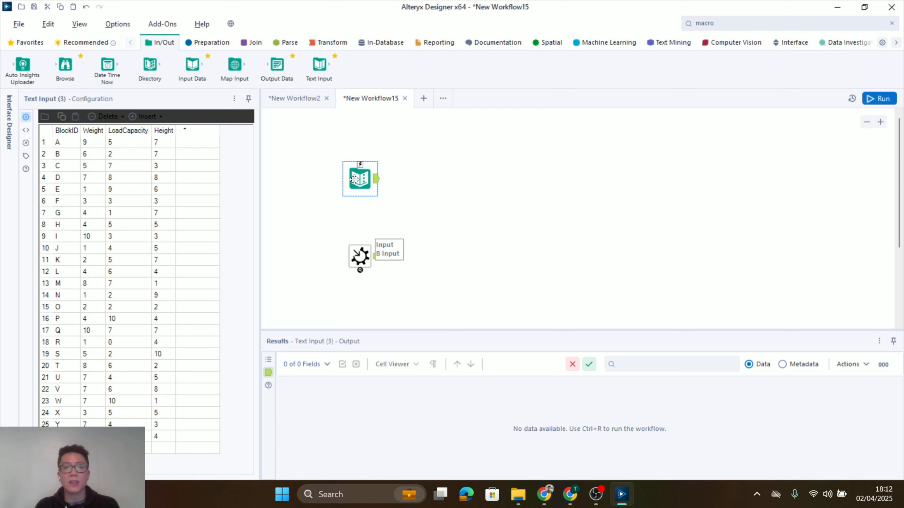
Rename the BlockID column of the second Text Input to tower_id
{"action": "left_click", "coordinate": [65, 131]}
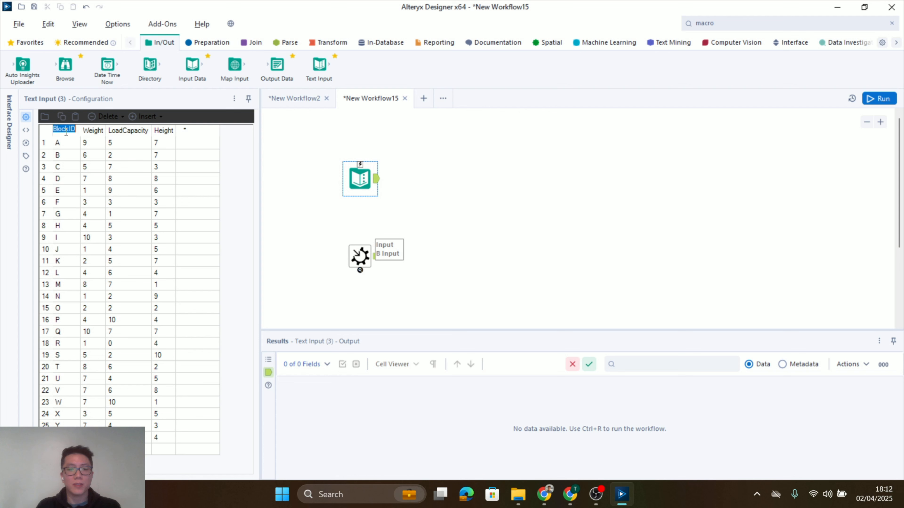
{"action": "type", "text": "towe"}
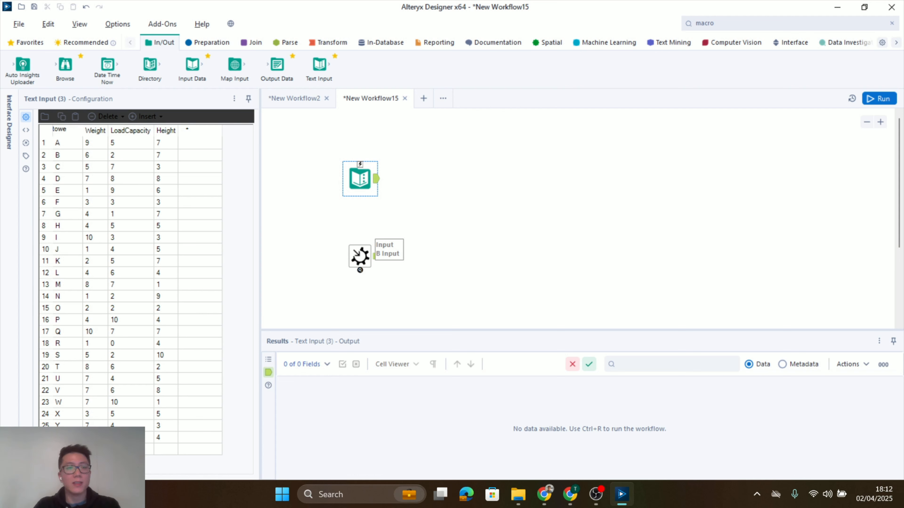
{"action": "type", "text": "r_id"}
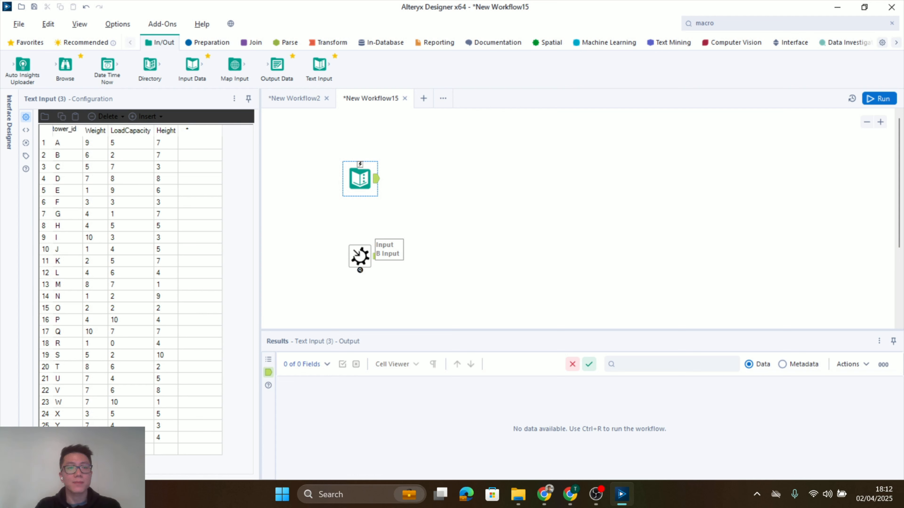
Delete the Weight column from the second Text Input's table
{"action": "key", "text": "Tab"}
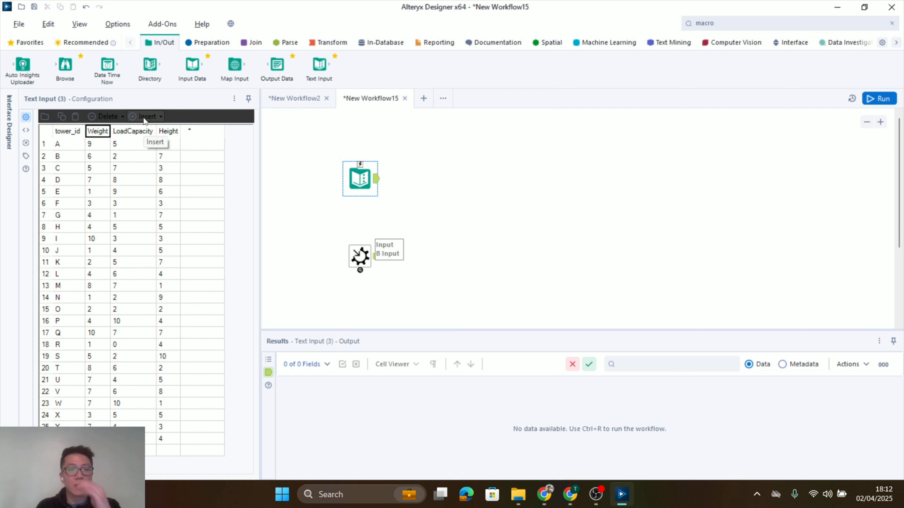
{"action": "left_click", "coordinate": [107, 116]}
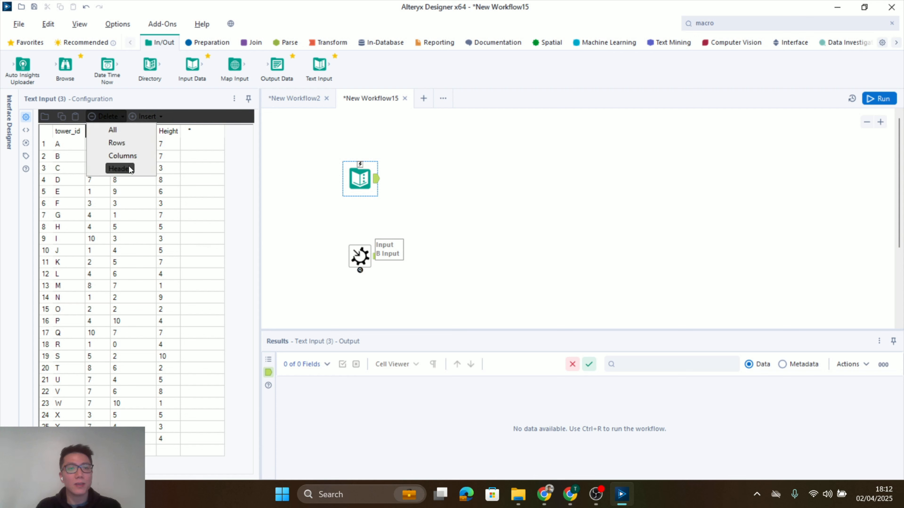
{"action": "left_click", "coordinate": [123, 156]}
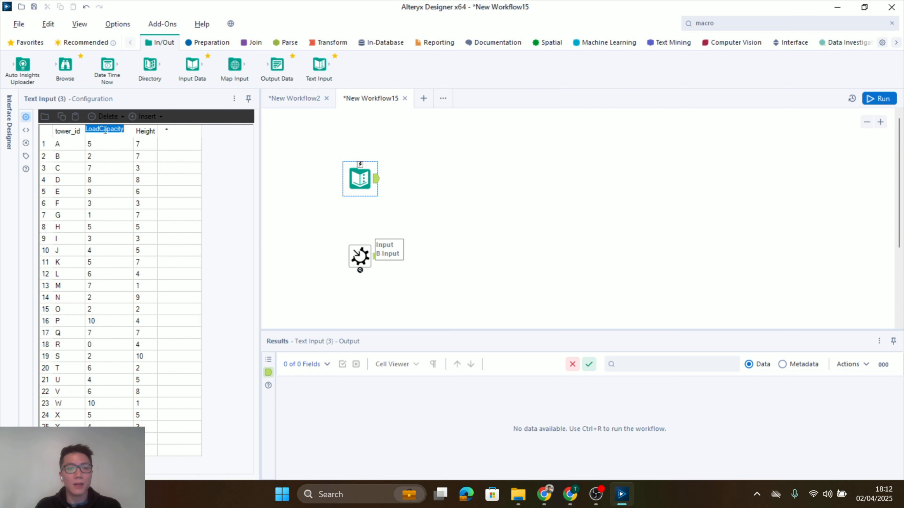
Rename the second Text Input's LoadCapacity column to remaining_load_cap and its Height column to total_height
{"action": "type", "text": "remaining_load_cap"}
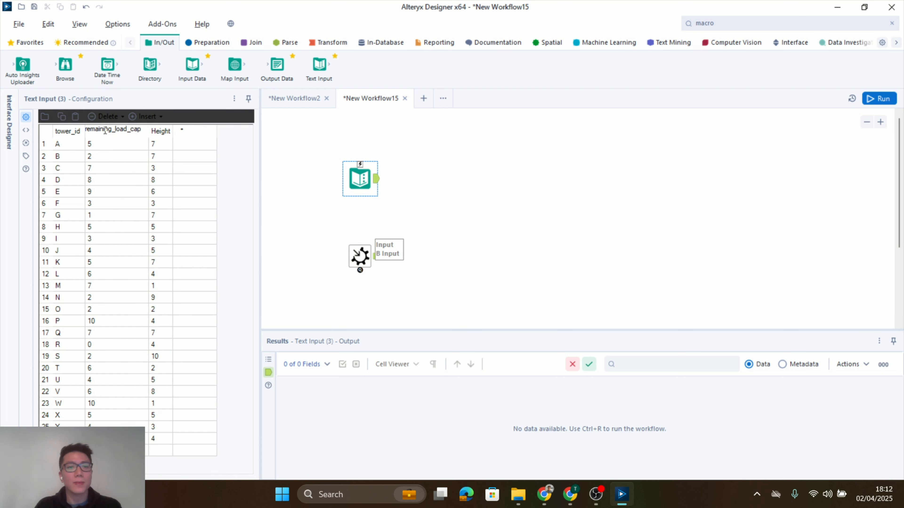
{"action": "left_click", "coordinate": [160, 131]}
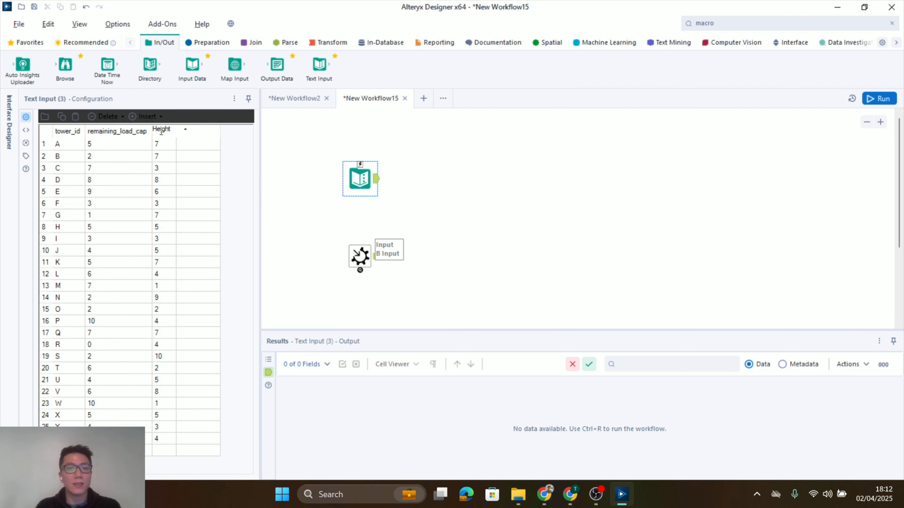
{"action": "double_click", "coordinate": [161, 131]}
{"action": "type", "text": "total_height"}
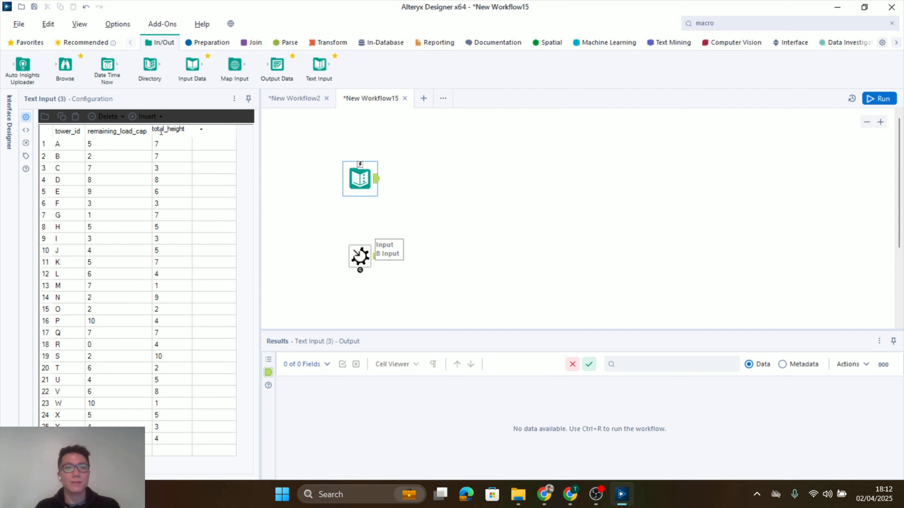
{"action": "left_click", "coordinate": [478, 172]}
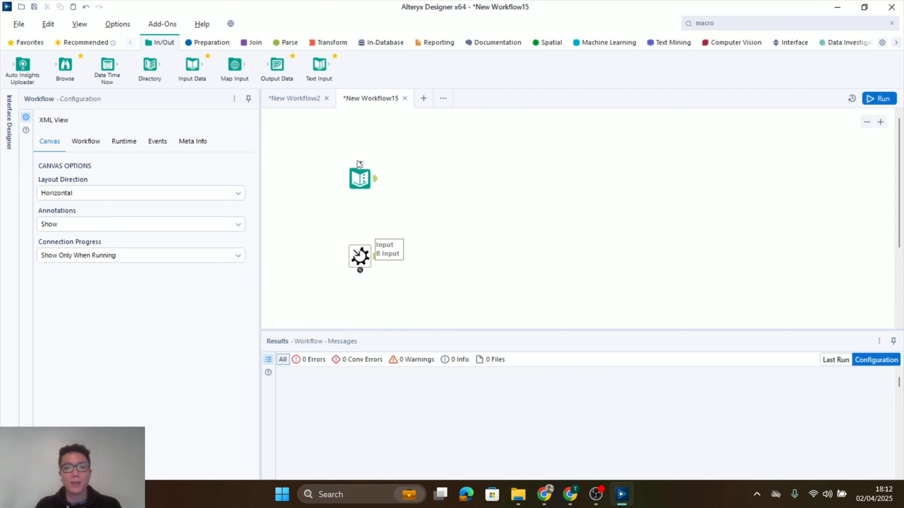
Convert the tower Text Input to a Macro Input named Tower with anchor abbreviation T
{"action": "left_click", "coordinate": [362, 178]}
{"action": "right_click", "coordinate": [362, 180]}
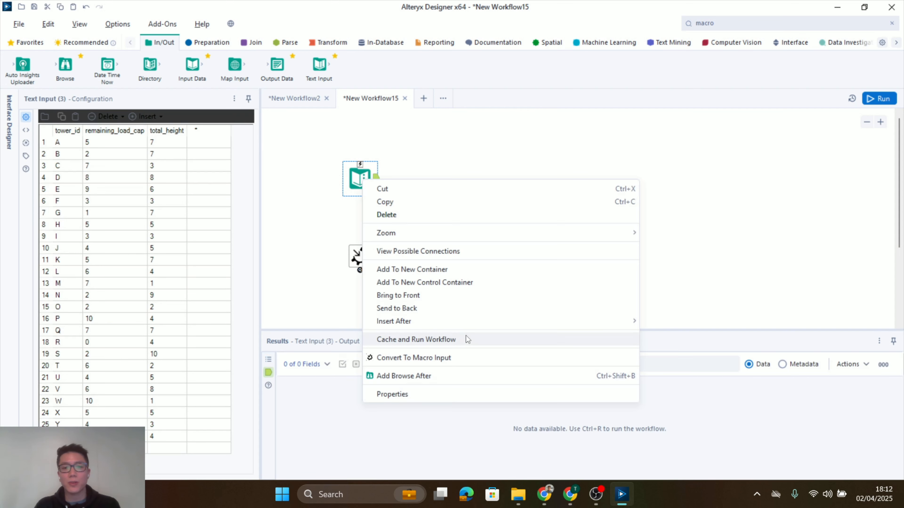
{"action": "left_click", "coordinate": [461, 359]}
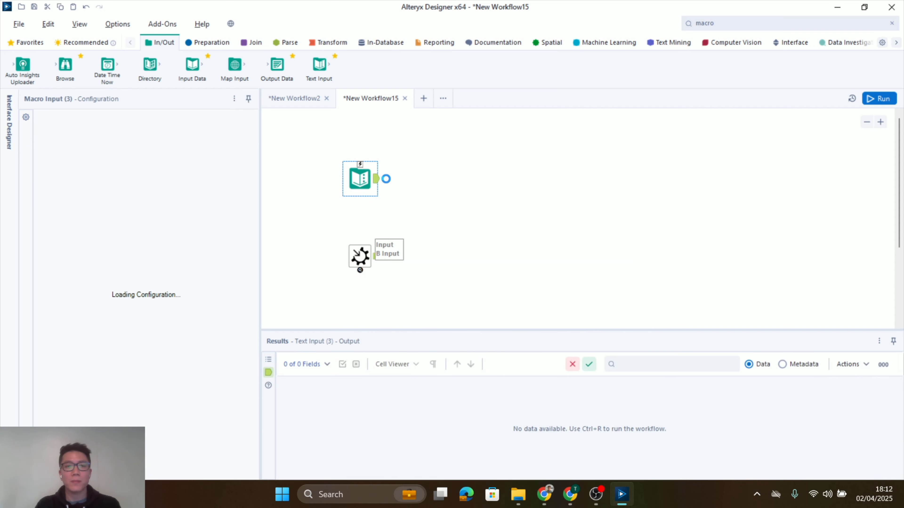
{"action": "double_click", "coordinate": [72, 216]}
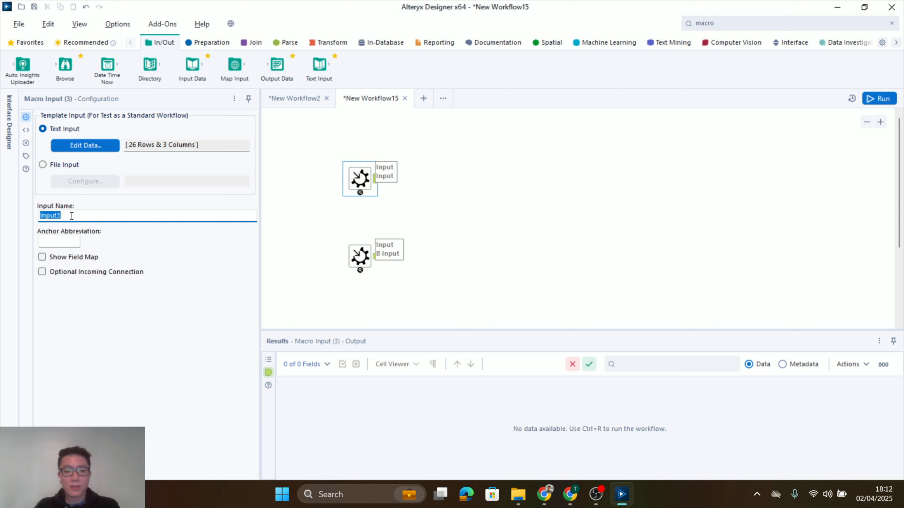
{"action": "type", "text": "Tower"}
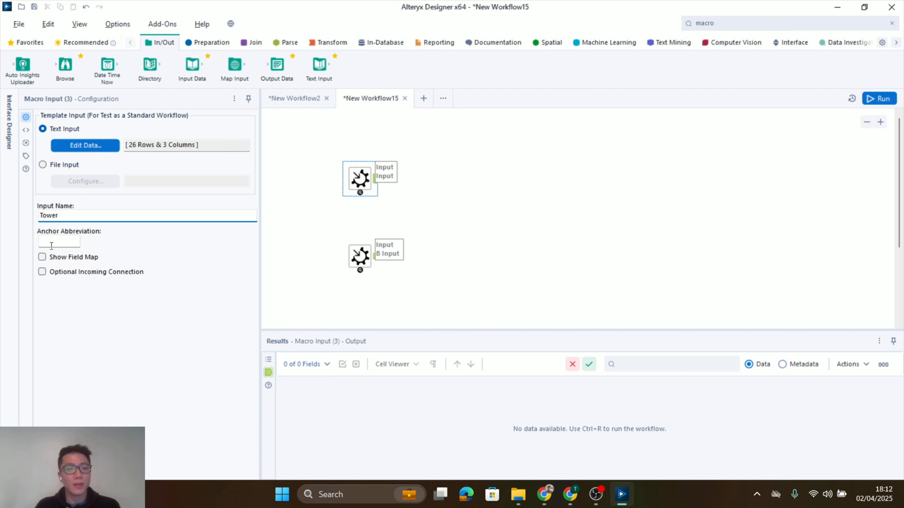
{"action": "left_click", "coordinate": [52, 246]}
{"action": "type", "text": "T"}
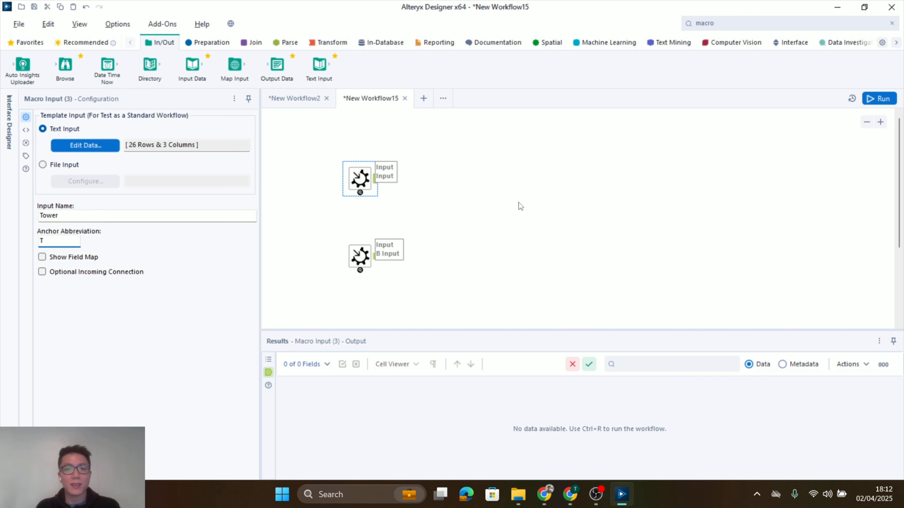
Run the workflow and review the output records of the Blocks and Tower macro inputs
{"action": "left_click", "coordinate": [519, 202]}
{"action": "key", "text": "ctrl+r"}
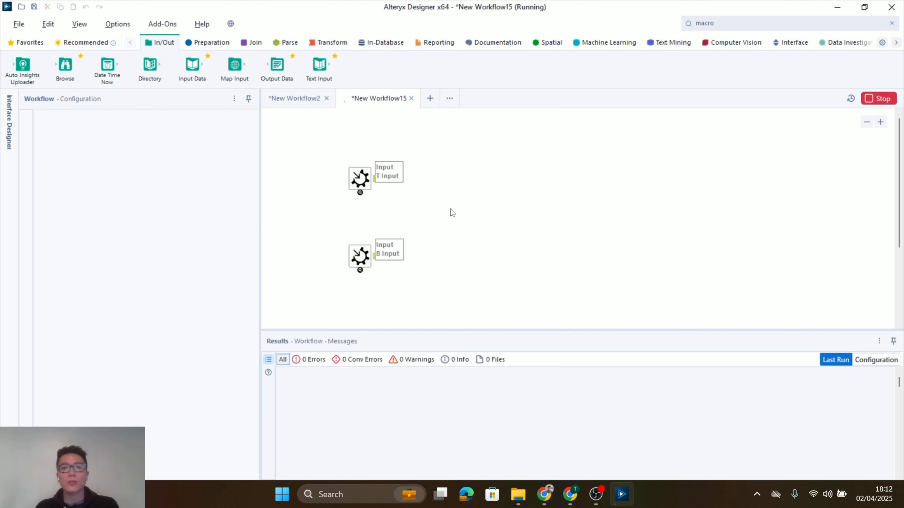
{"action": "left_click", "coordinate": [377, 260]}
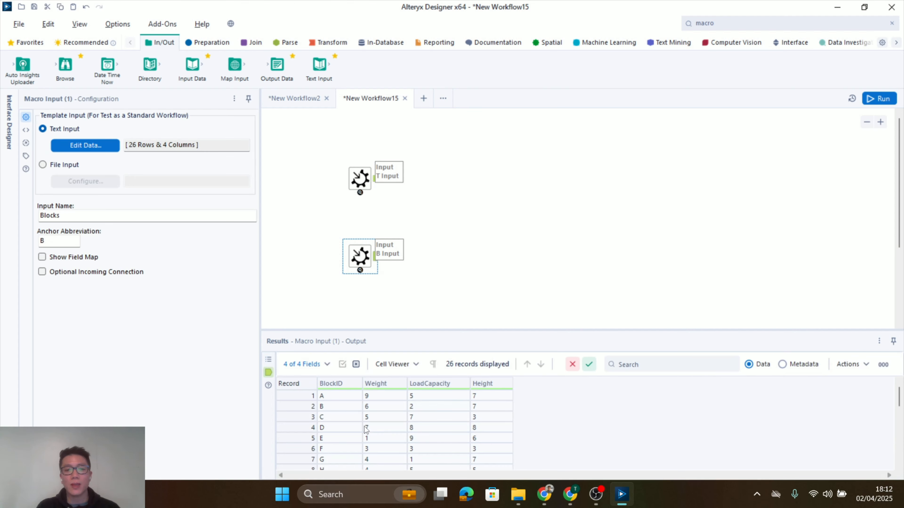
{"action": "scroll", "coordinate": [343, 403], "scroll_direction": "down", "scroll_amount": 6}
{"action": "scroll", "coordinate": [345, 406], "scroll_direction": "up", "scroll_amount": 6}
{"action": "scroll", "coordinate": [347, 409], "scroll_direction": "down", "scroll_amount": 6}
{"action": "scroll", "coordinate": [348, 411], "scroll_direction": "up", "scroll_amount": 4}
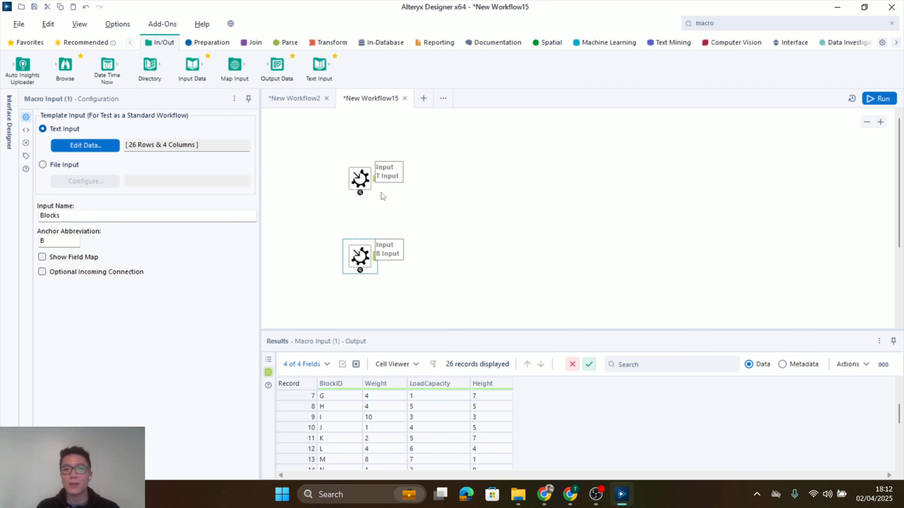
{"action": "left_click", "coordinate": [365, 175]}
{"action": "scroll", "coordinate": [335, 426], "scroll_direction": "down", "scroll_amount": 6}
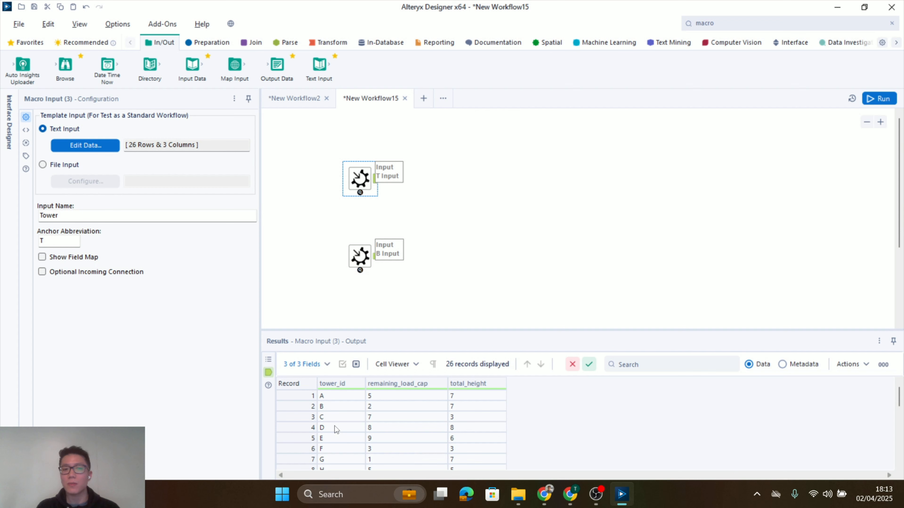
{"action": "left_click", "coordinate": [469, 187]}
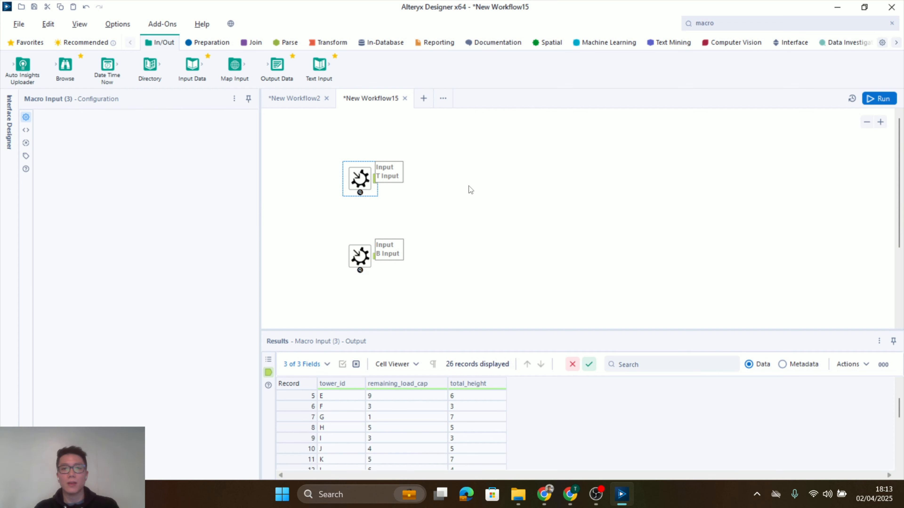
Add an Append Fields tool with the Tower input as its target and the Blocks input as its source
{"action": "left_click", "coordinate": [256, 42]}
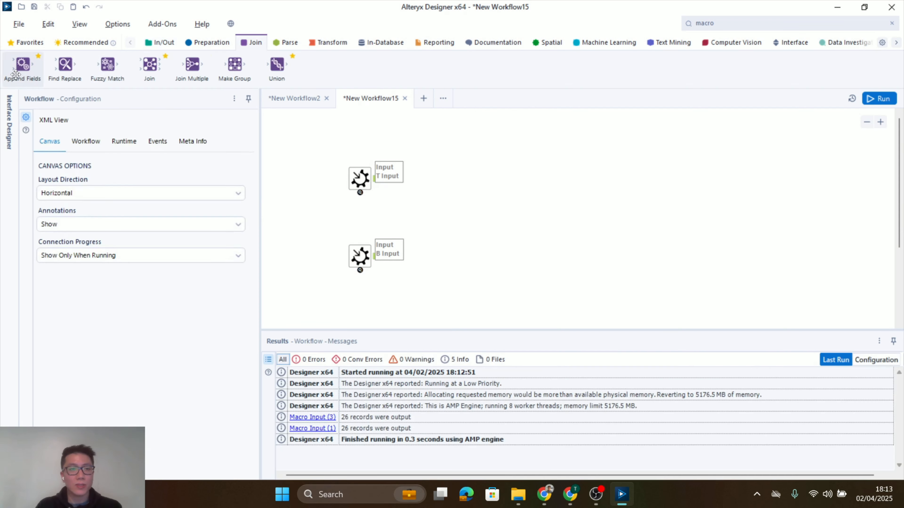
{"action": "left_click_drag", "start_coordinate": [22, 65], "coordinate": [436, 219]}
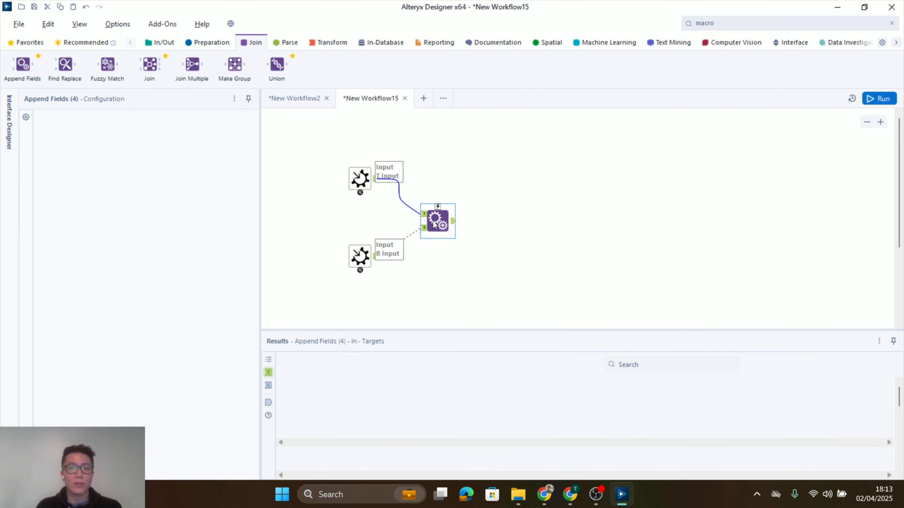
{"action": "left_click_drag", "start_coordinate": [439, 221], "coordinate": [462, 212]}
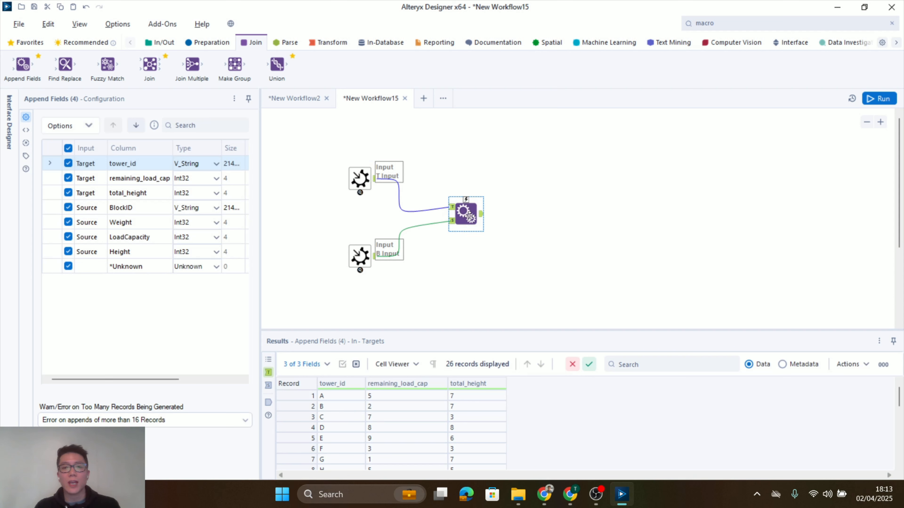
{"action": "left_click", "coordinate": [451, 223]}
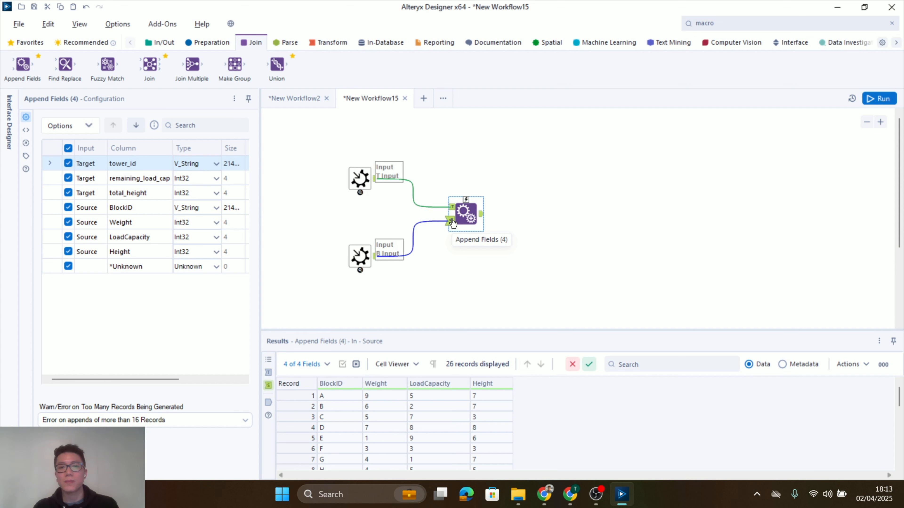
{"action": "left_click", "coordinate": [513, 286]}
Set the Append Fields tool's handling of too many generated records to Allow All Appends
{"action": "left_click", "coordinate": [468, 220]}
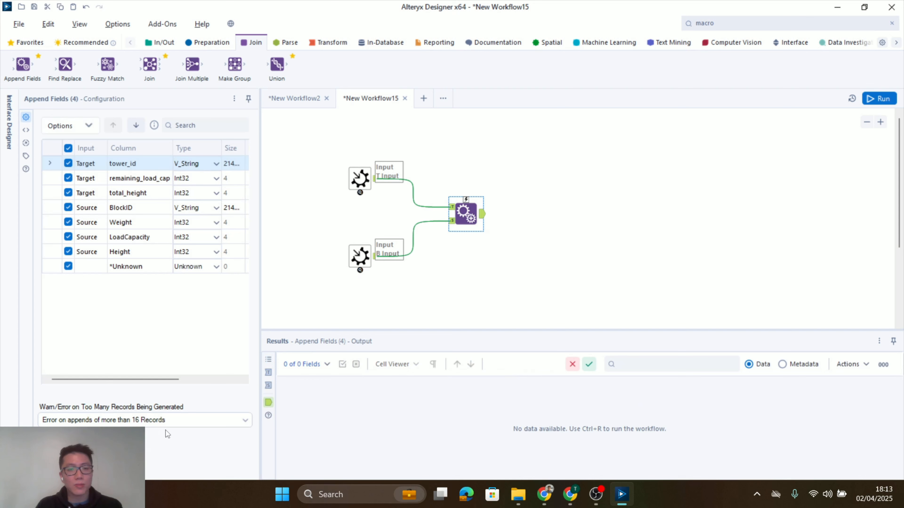
{"action": "left_click", "coordinate": [133, 423]}
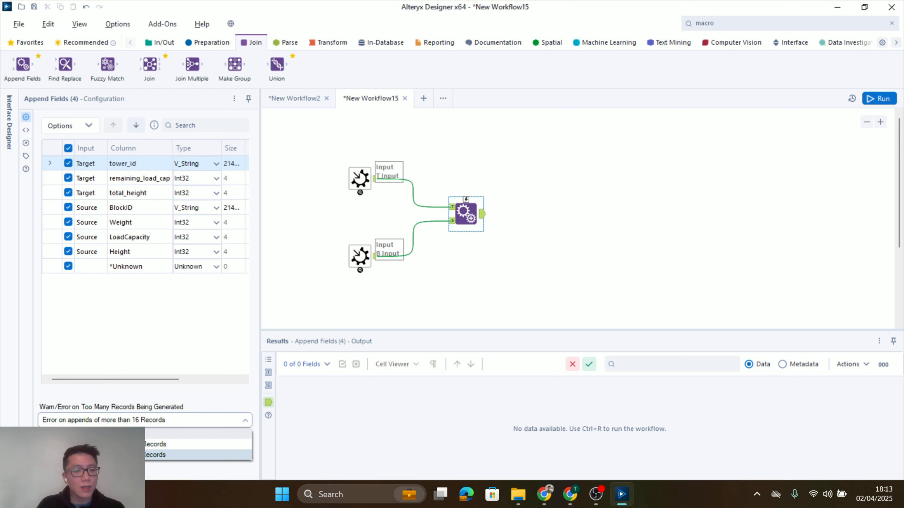
{"action": "left_click", "coordinate": [107, 433]}
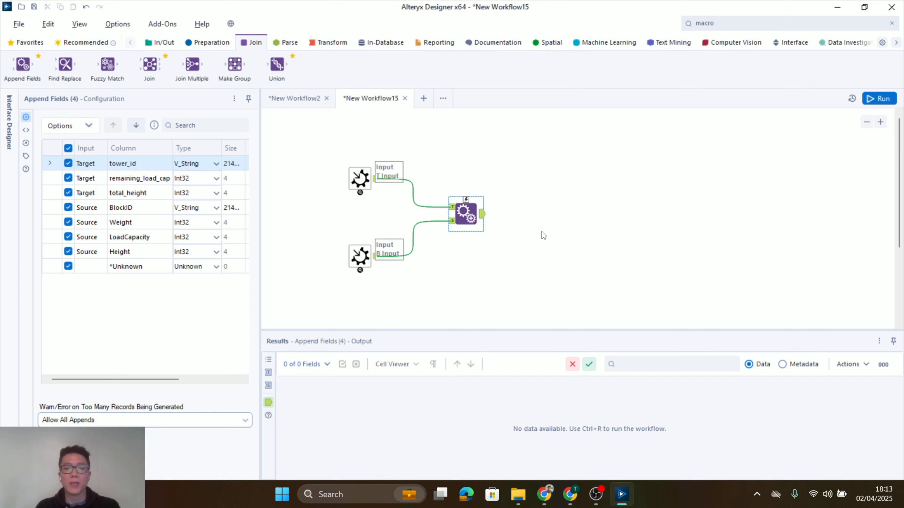
Run the workflow and examine the Append Fields output, comparing tower_id with BlockID and Weight with remaining_load_cap
{"action": "key", "text": "ctrl+r"}
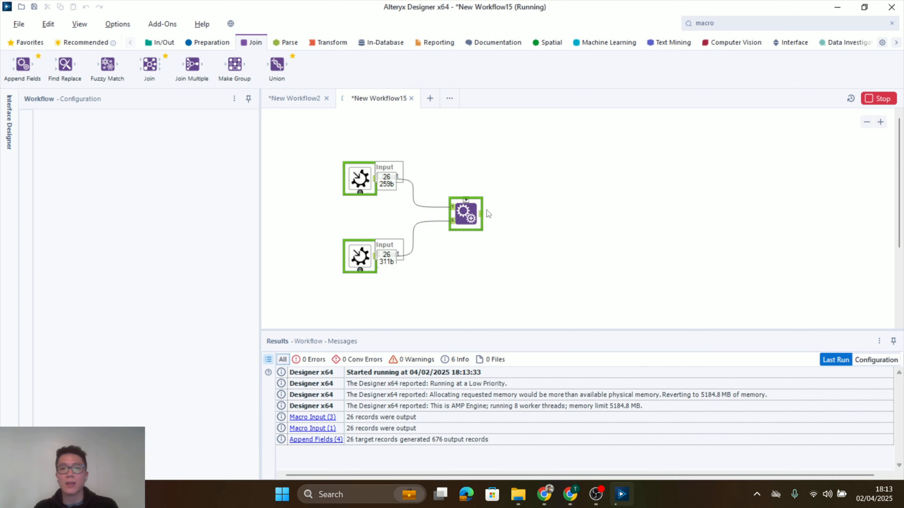
{"action": "left_click", "coordinate": [466, 214]}
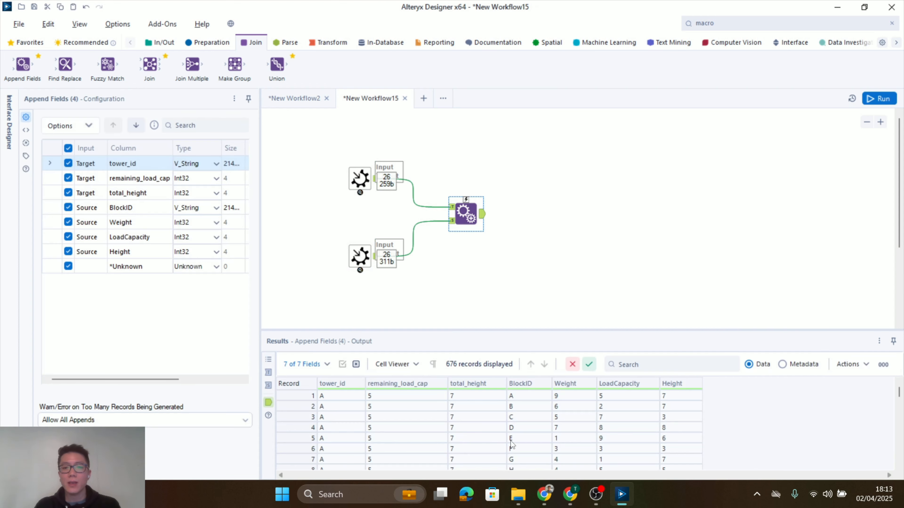
{"action": "scroll", "coordinate": [520, 449], "scroll_direction": "down", "scroll_amount": 1}
{"action": "scroll", "coordinate": [469, 449], "scroll_direction": "up", "scroll_amount": 1}
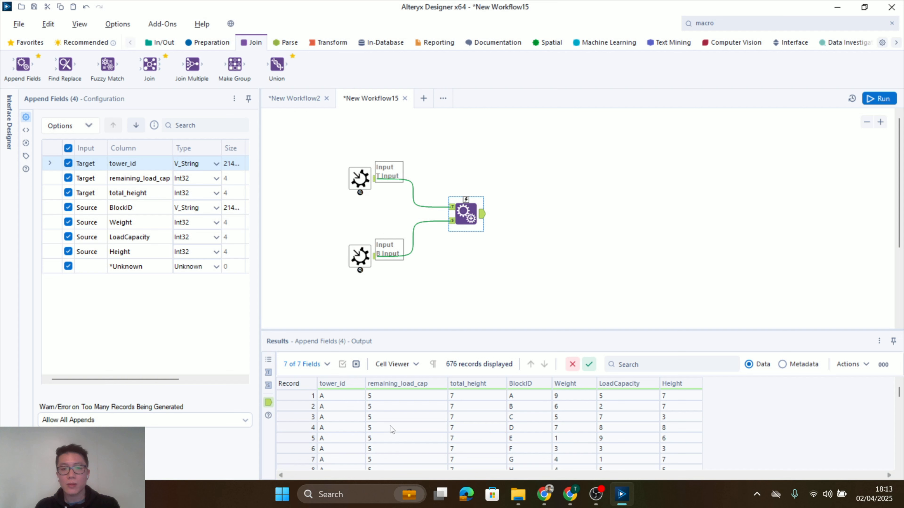
{"action": "left_click", "coordinate": [519, 398]}
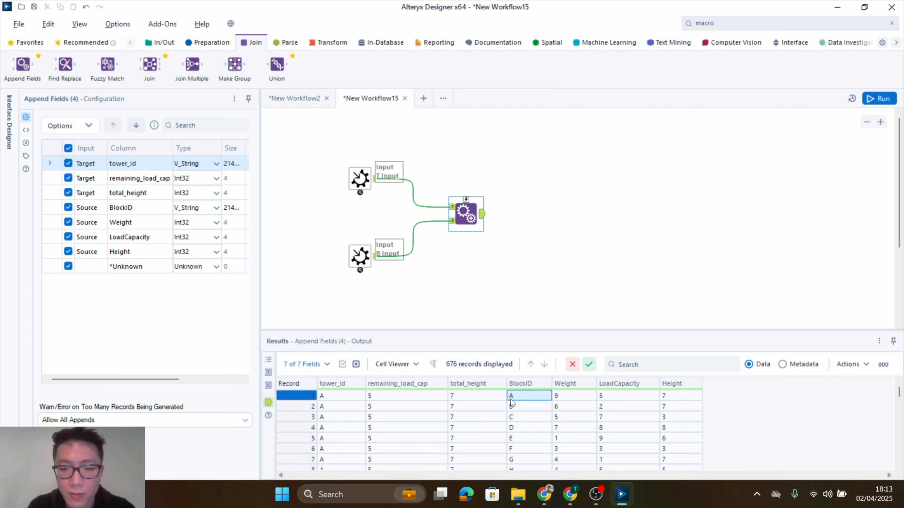
{"action": "left_click", "coordinate": [347, 399]}
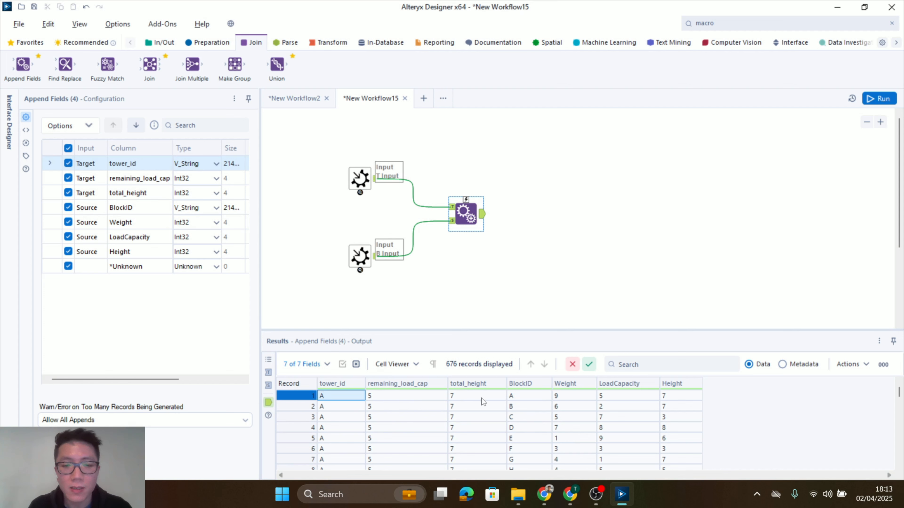
{"action": "left_click", "coordinate": [533, 396]}
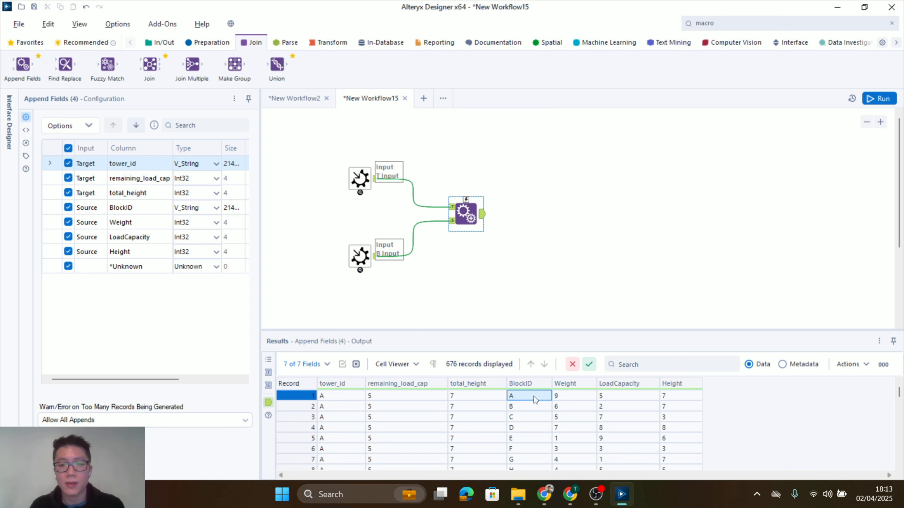
{"action": "left_click", "coordinate": [569, 398]}
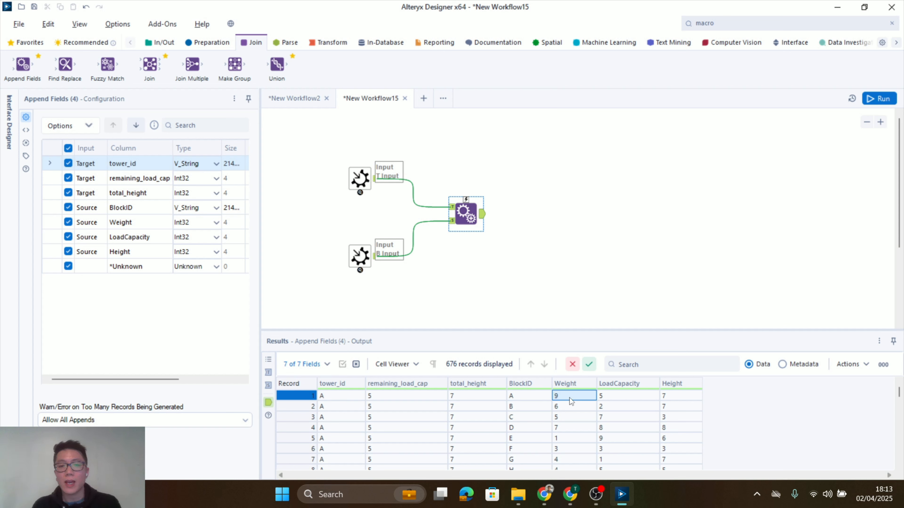
{"action": "left_click", "coordinate": [407, 405]}
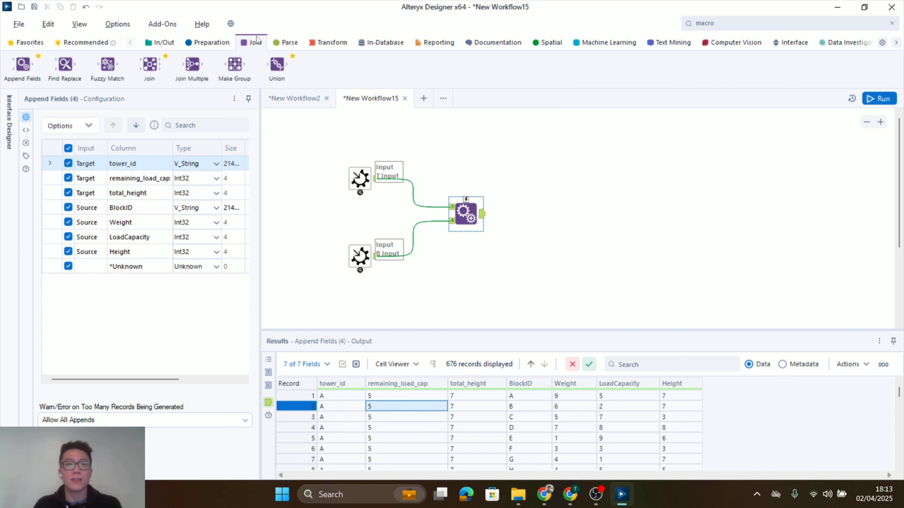
Add a Filter tool after Append Fields with the custom expression !Contains([tower_id], [BlockID])
{"action": "left_click", "coordinate": [213, 43]}
{"action": "left_click_drag", "start_coordinate": [160, 78], "coordinate": [564, 214]}
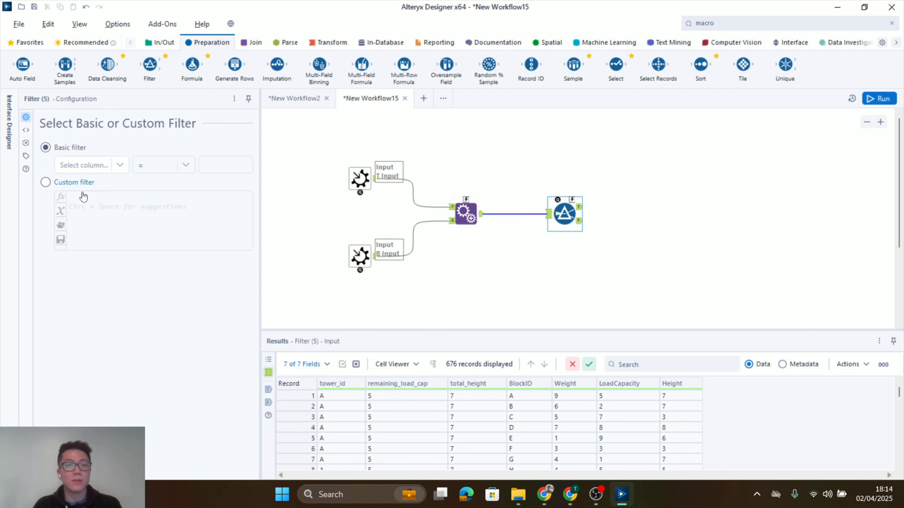
{"action": "left_click", "coordinate": [46, 181]}
{"action": "left_click", "coordinate": [118, 214]}
{"action": "type", "text": "conta"}
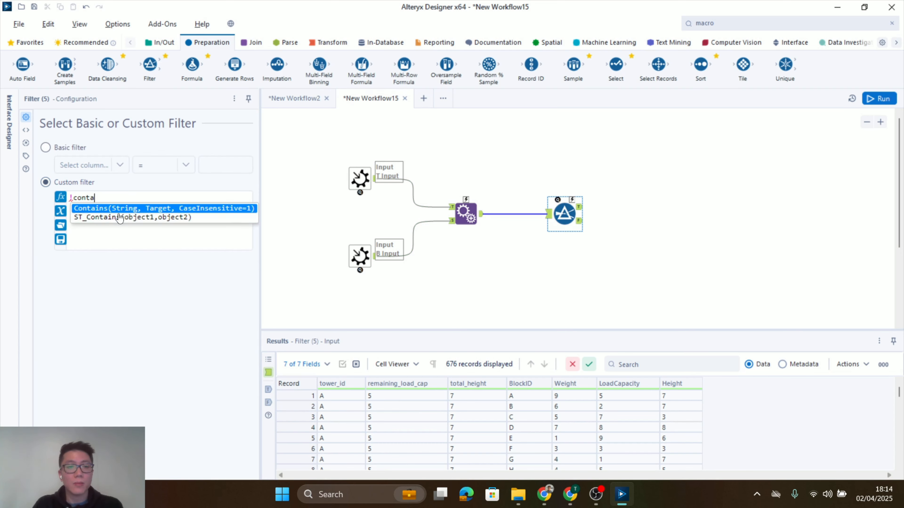
{"action": "key", "text": "Return"}
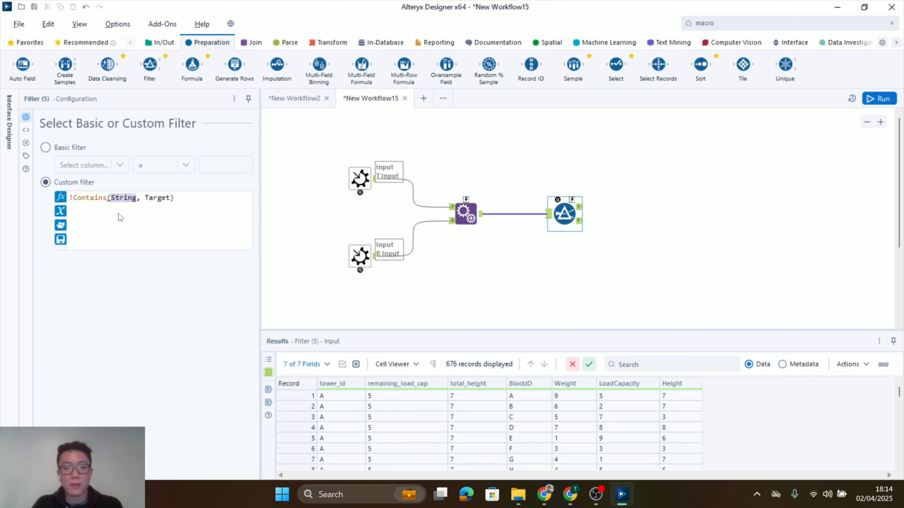
{"action": "type", "text": "[tow"}
{"action": "key", "text": "Return"}
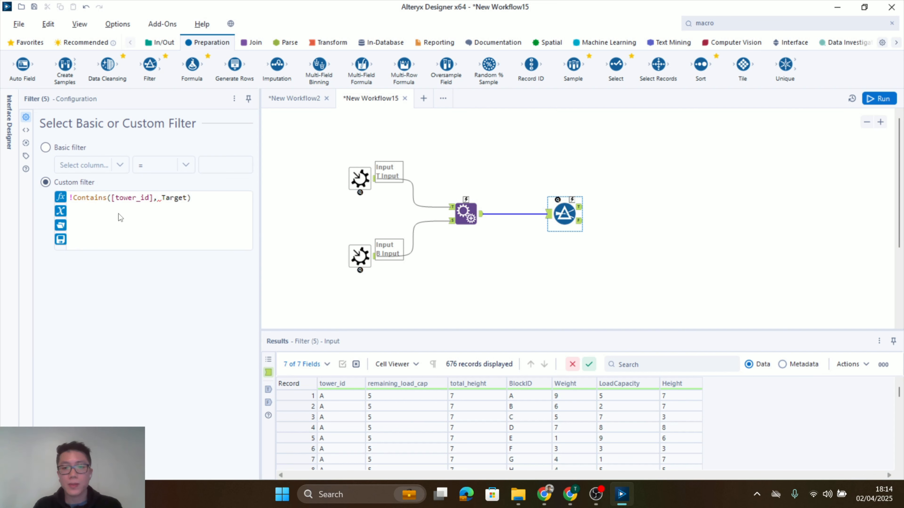
{"action": "double_click", "coordinate": [169, 199]}
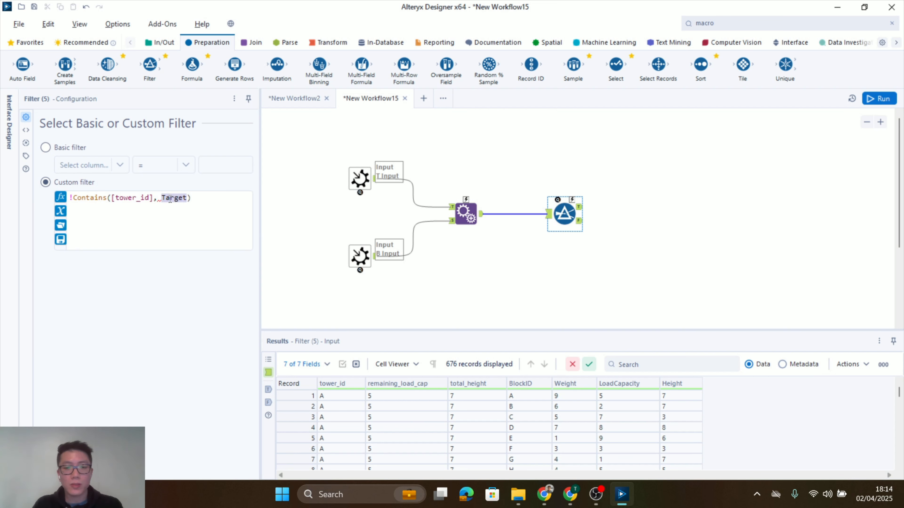
{"action": "type", "text": "[B"}
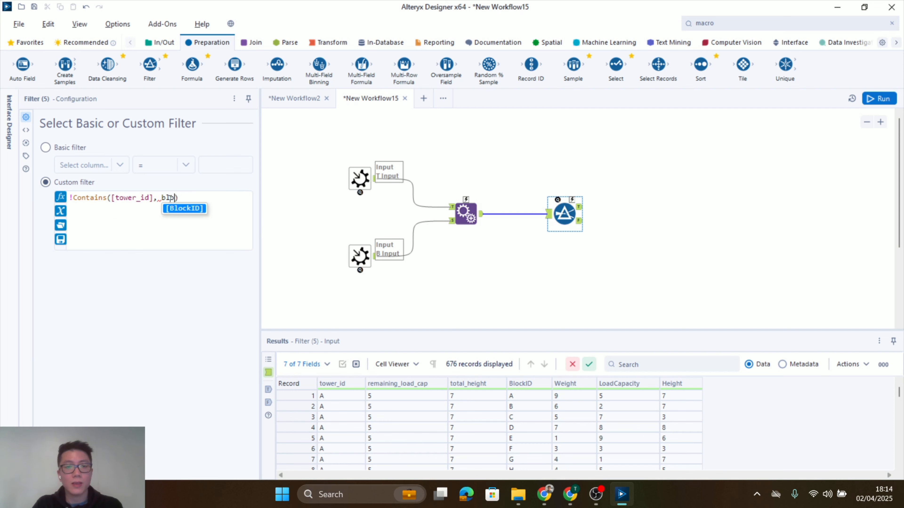
{"action": "key", "text": "Return"}
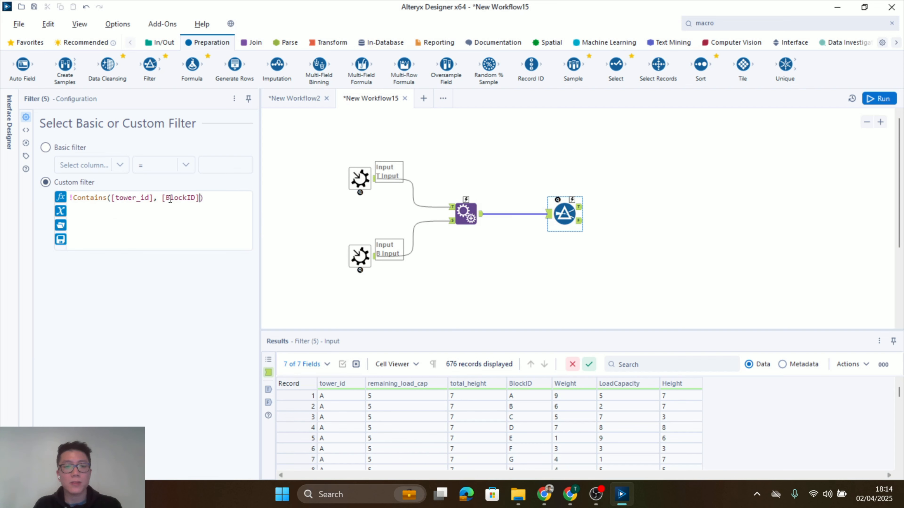
Extend the custom filter expression with AND [remaining_load_cap] >= [Weight]
{"action": "key", "text": "Return"}
{"action": "type", "text": "AND"}
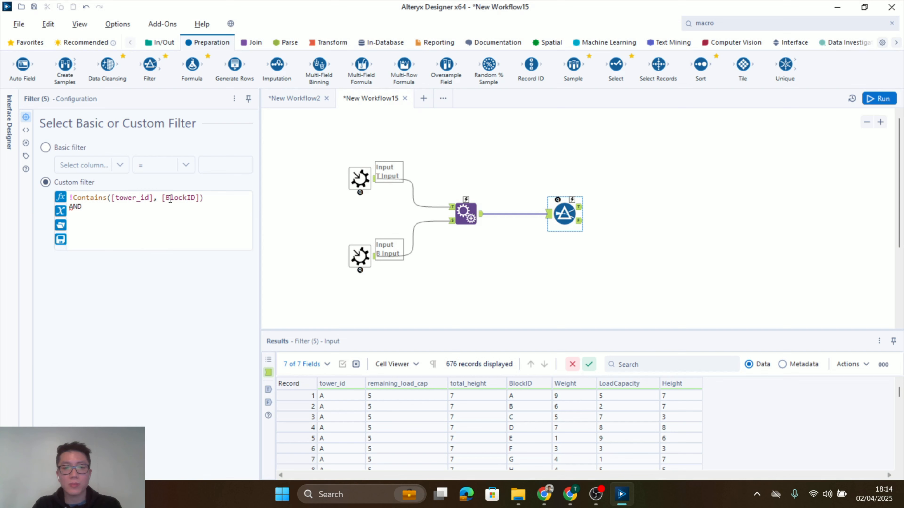
{"action": "key", "text": "Return"}
{"action": "type", "text": "[rema"}
{"action": "key", "text": "Return"}
{"action": "type", "text": ">= [Weig"}
{"action": "key", "text": "Return"}
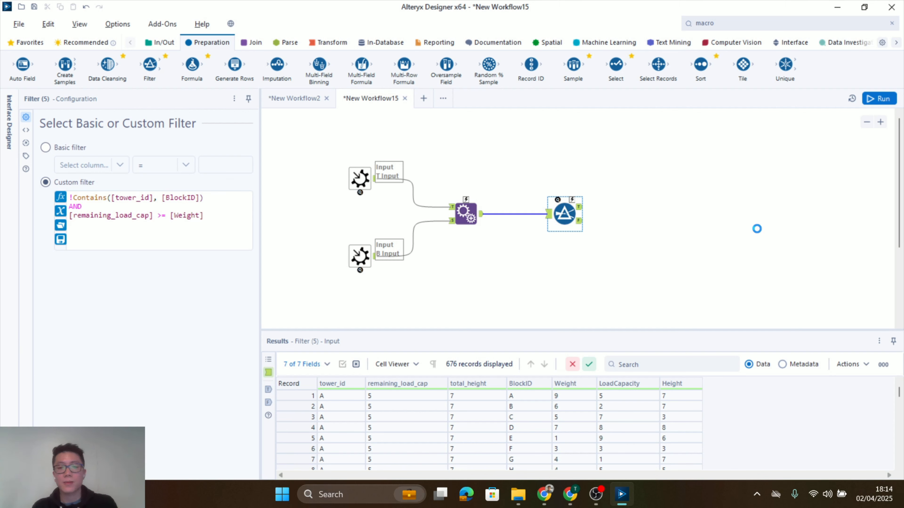
Run the workflow and review the records in the Filter tool's True output
{"action": "left_click", "coordinate": [734, 222]}
{"action": "key", "text": "ctrl+r"}
{"action": "left_click", "coordinate": [575, 209]}
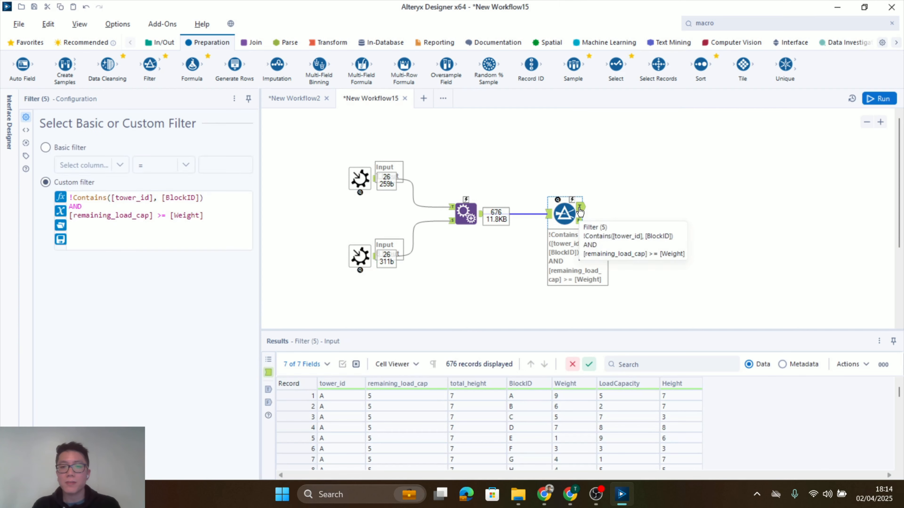
{"action": "right_click", "coordinate": [584, 199]}
{"action": "left_click", "coordinate": [583, 194]}
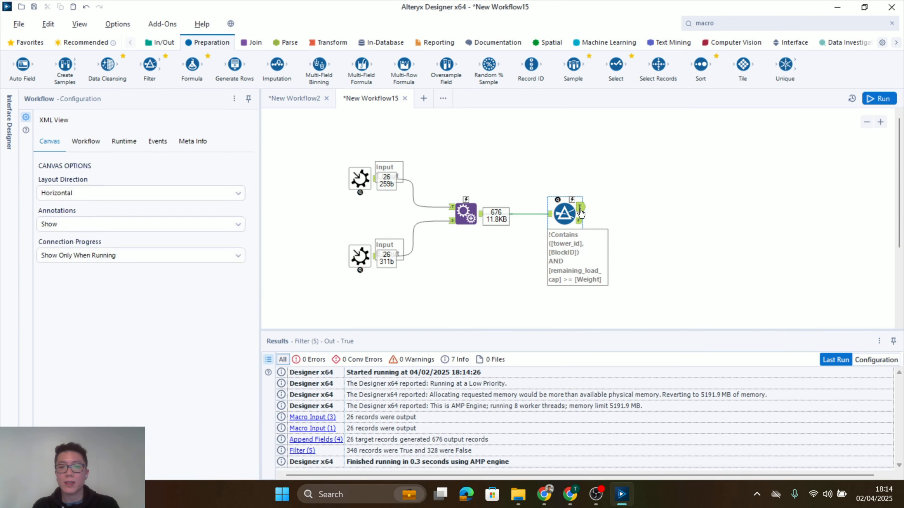
{"action": "left_click", "coordinate": [580, 207]}
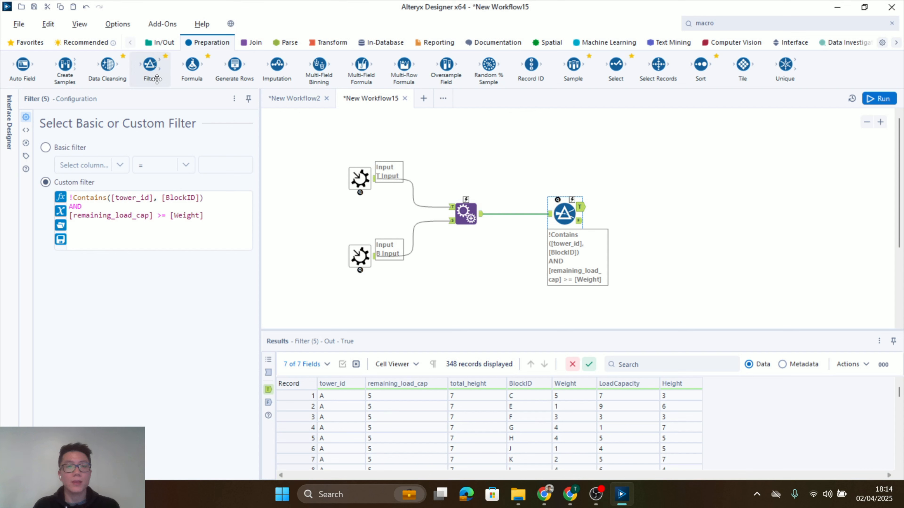
Add a Formula tool to the Filter's True output and set tower_id to [tower_id] + ', ' + [BlockID]
{"action": "left_click_drag", "start_coordinate": [185, 70], "coordinate": [657, 207]}
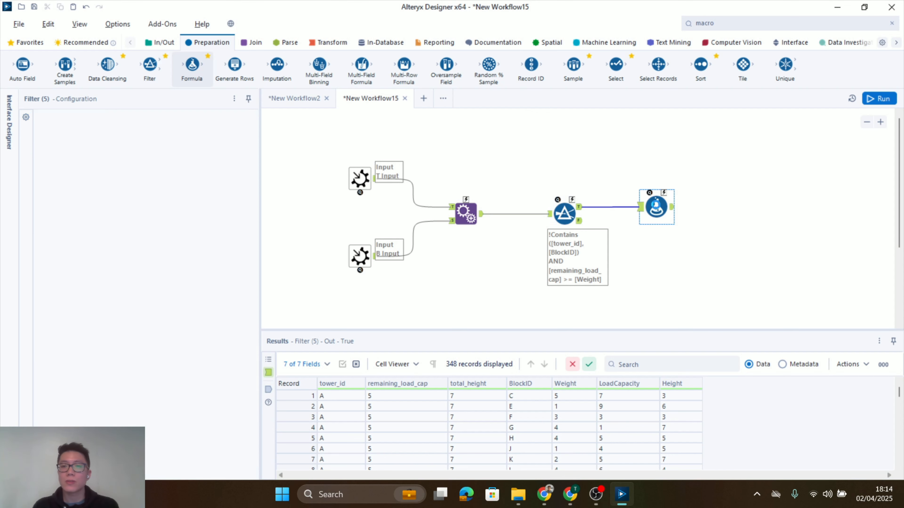
{"action": "left_click", "coordinate": [117, 129]}
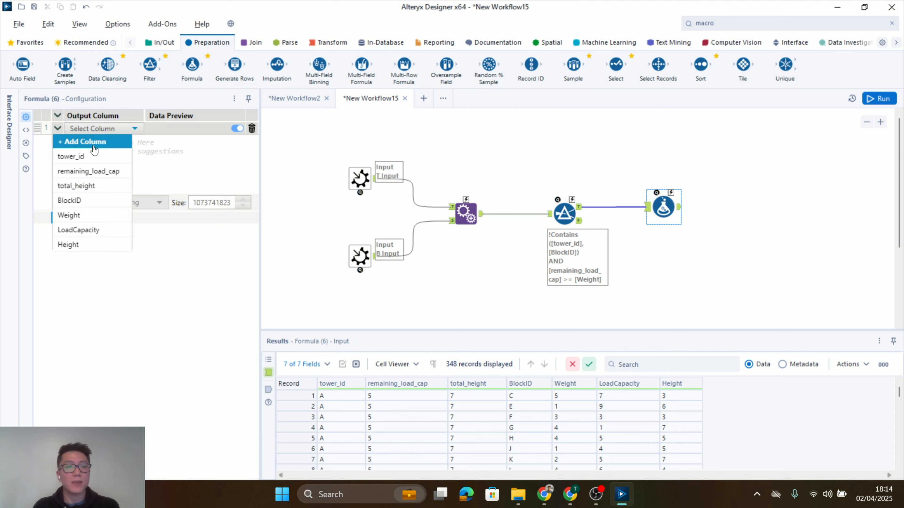
{"action": "left_click", "coordinate": [92, 157]}
{"action": "type", "text": "towe"}
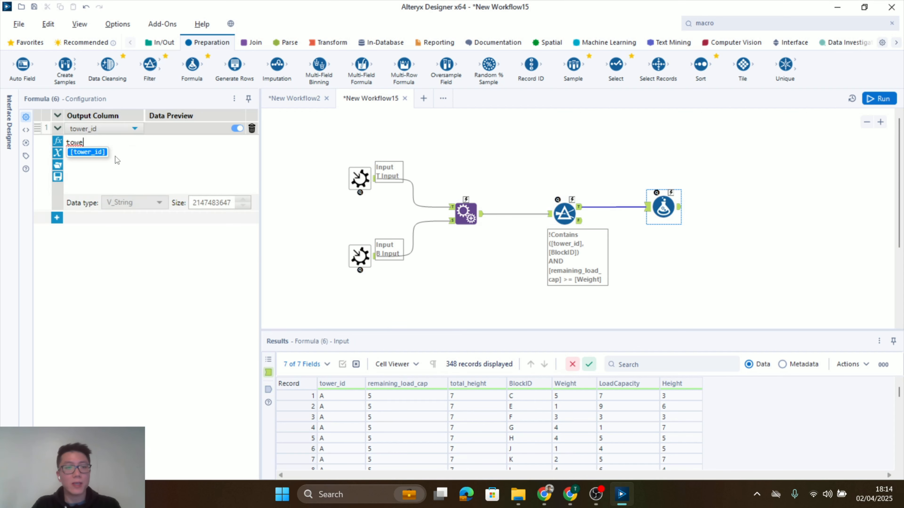
{"action": "key", "text": "Return"}
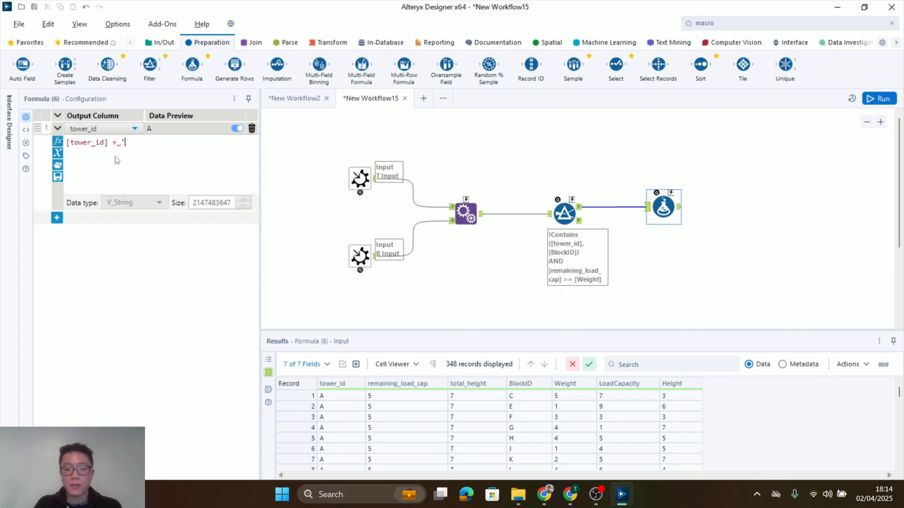
{"action": "type", "text": "+ ', ' "}
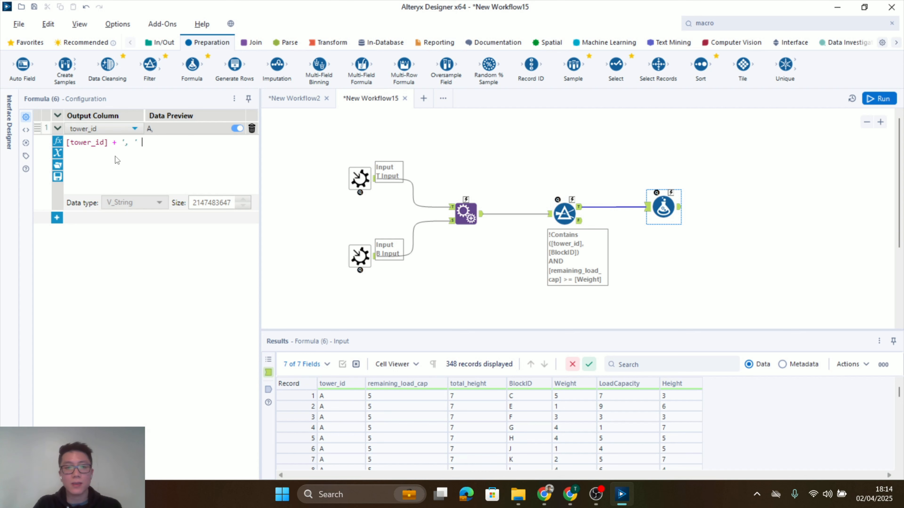
{"action": "type", "text": "+ block"}
{"action": "key", "text": "Return"}
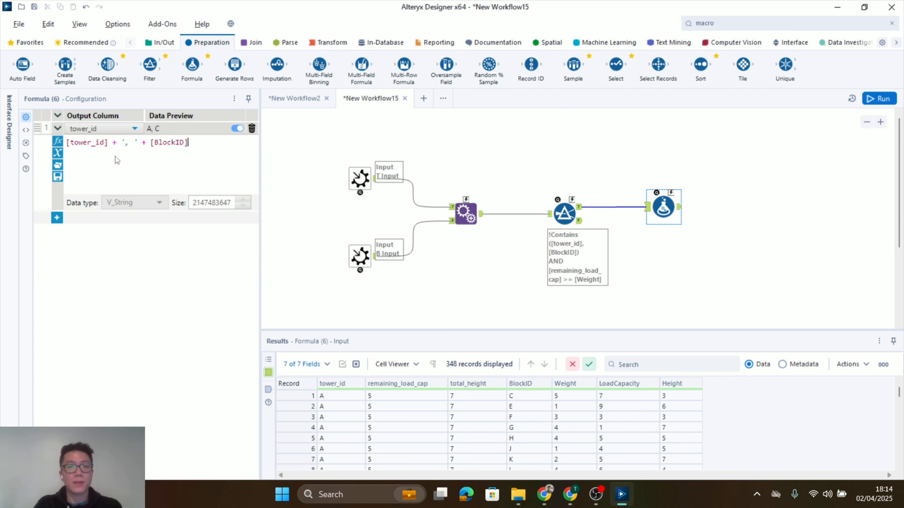
Add a second Formula expression that sets total_height to [Height] + [total_height]
{"action": "left_click", "coordinate": [57, 219]}
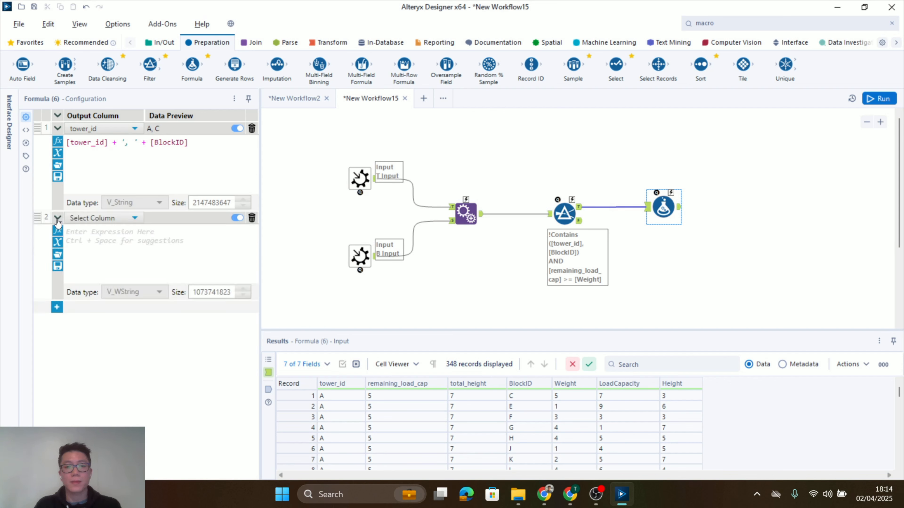
{"action": "left_click", "coordinate": [98, 218]}
{"action": "left_click", "coordinate": [99, 277]}
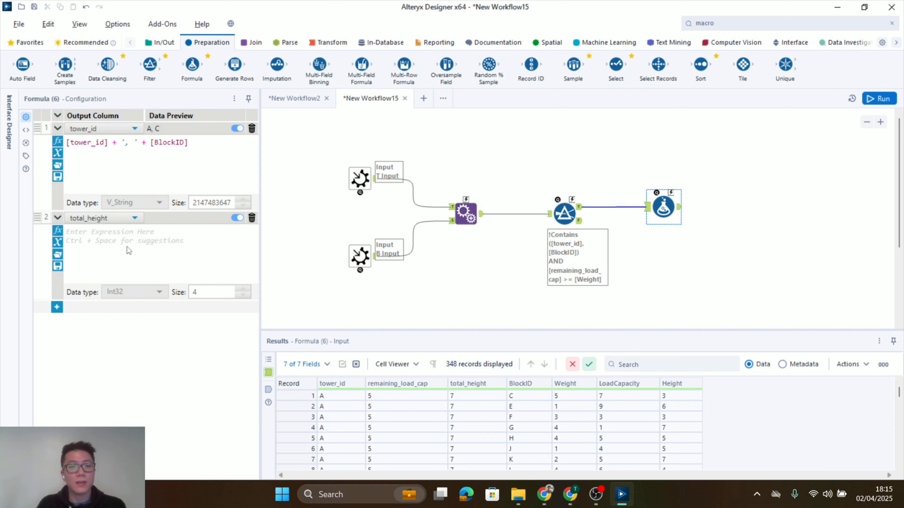
{"action": "type", "text": "[Height]"}
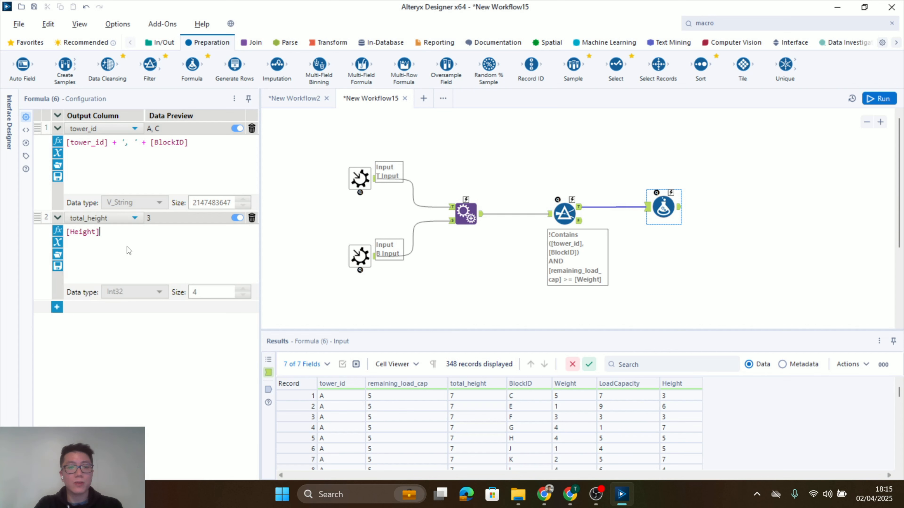
{"action": "type", "text": " + [total_height]"}
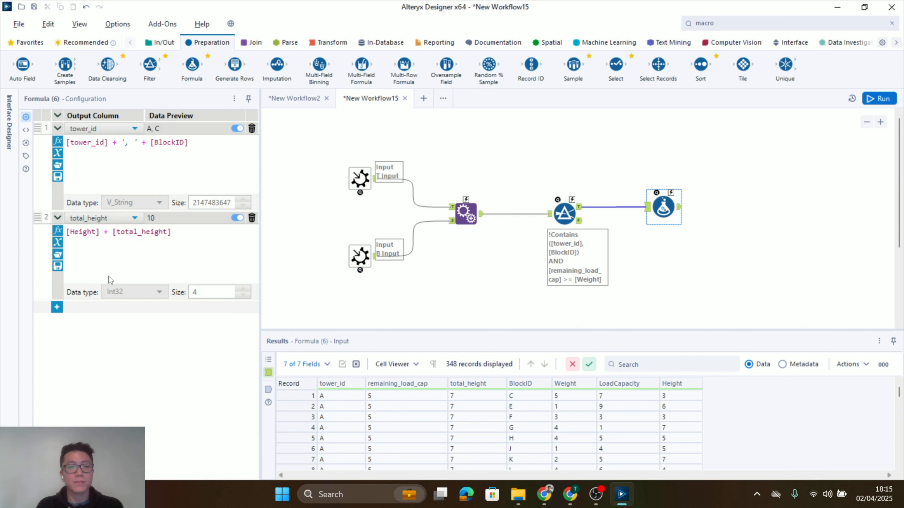
Add a third Formula expression that sets remaining_load_cap to [remaining_load_cap] - [Weight]
{"action": "left_click", "coordinate": [57, 307]}
{"action": "left_click", "coordinate": [86, 311]}
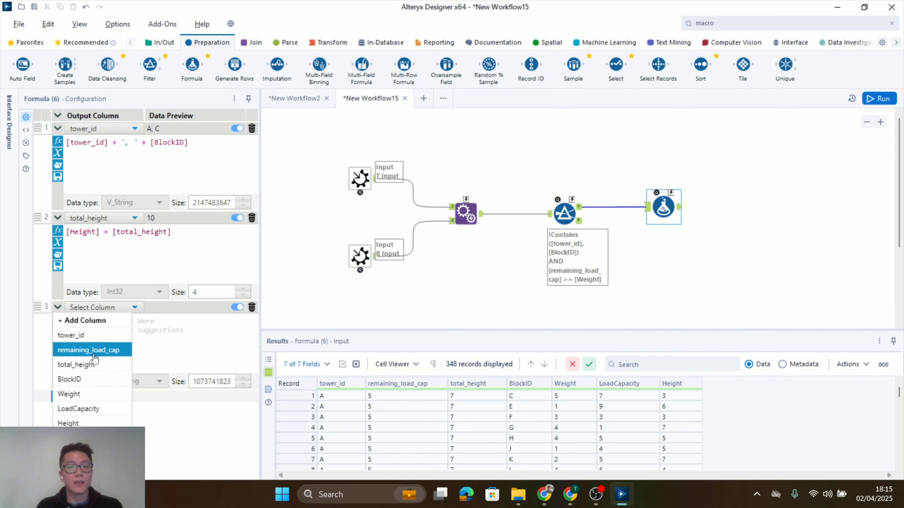
{"action": "left_click", "coordinate": [88, 349]}
{"action": "type", "text": "[remaining_load_cap]"}
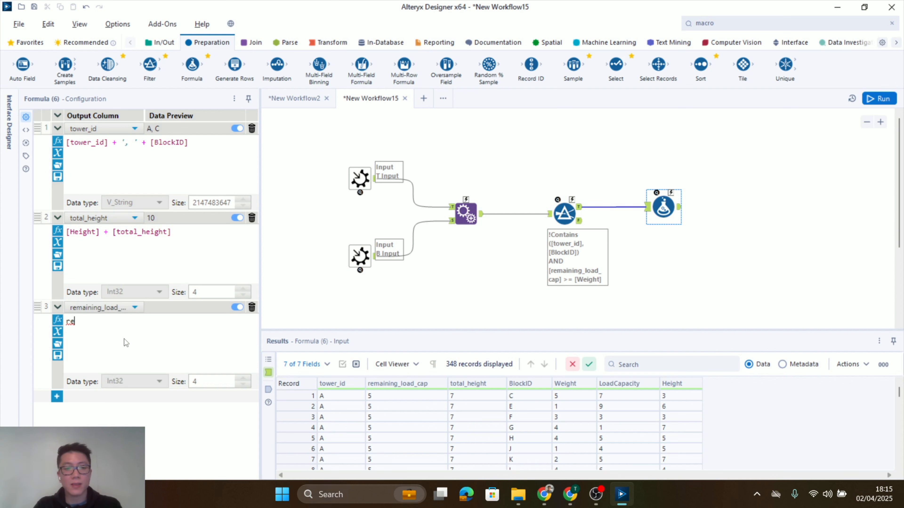
{"action": "type", "text": " - "}
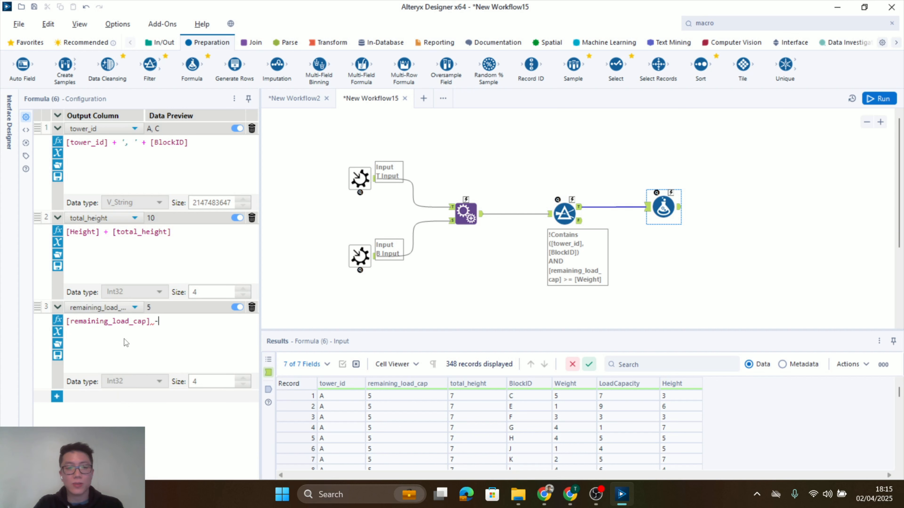
{"action": "type", "text": "[Weight]"}
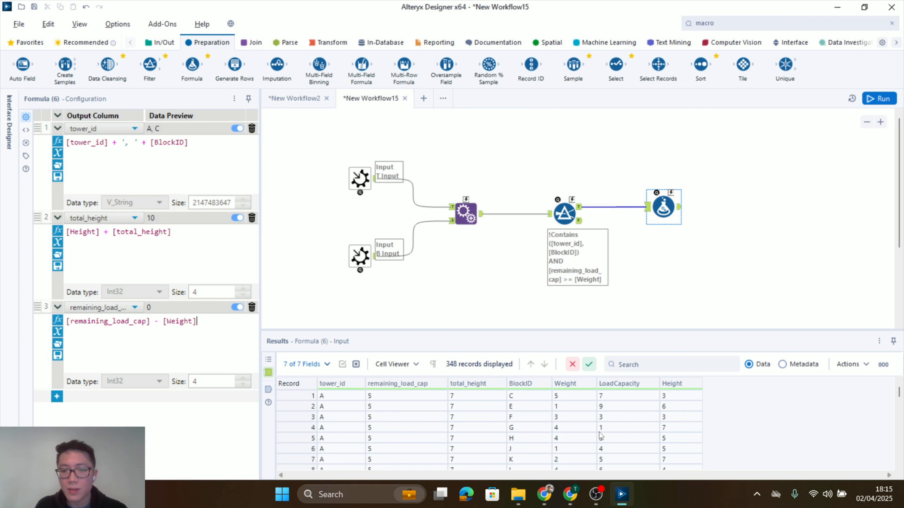
Add a fourth Formula expression for remaining_load_cap, beginning with the condition if [LoadCapacity] < [remaining_load_cap]
{"action": "left_click", "coordinate": [608, 427]}
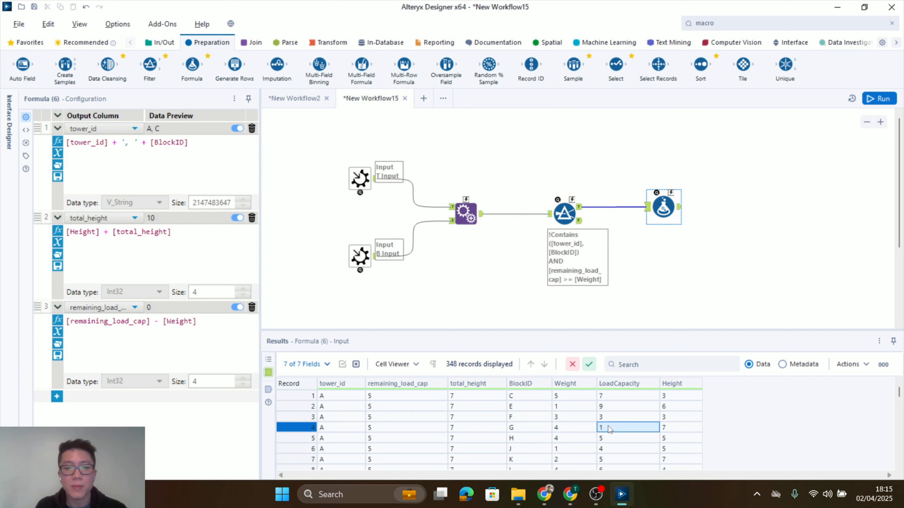
{"action": "left_click", "coordinate": [411, 429]}
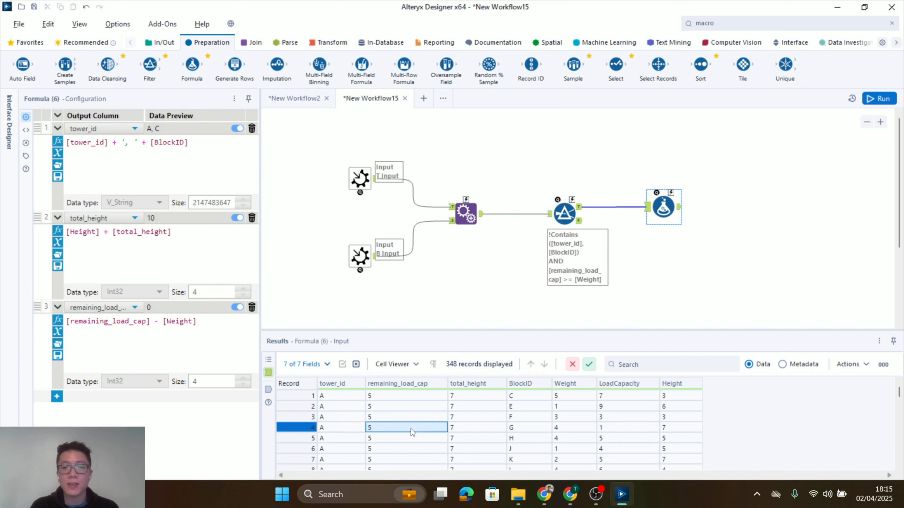
{"action": "left_click", "coordinate": [615, 428]}
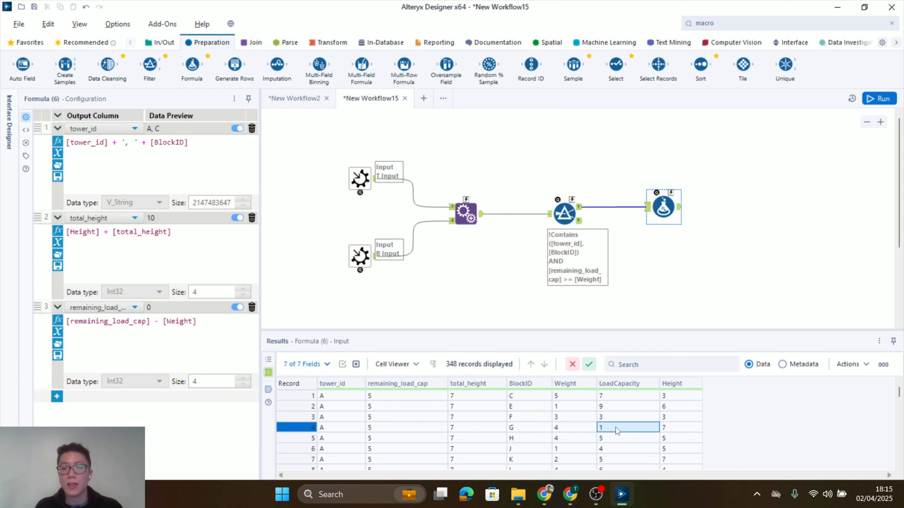
{"action": "left_click", "coordinate": [57, 397]}
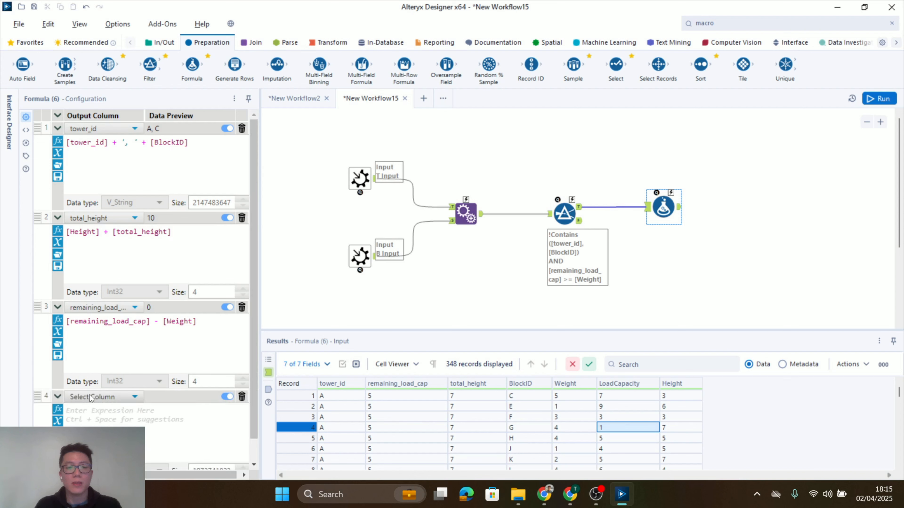
{"action": "left_click", "coordinate": [96, 438]}
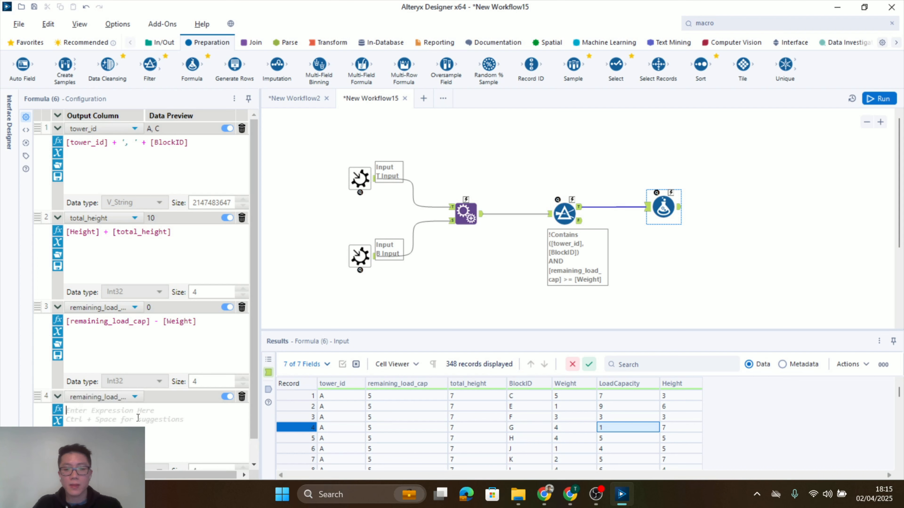
{"action": "type", "text": "if load"}
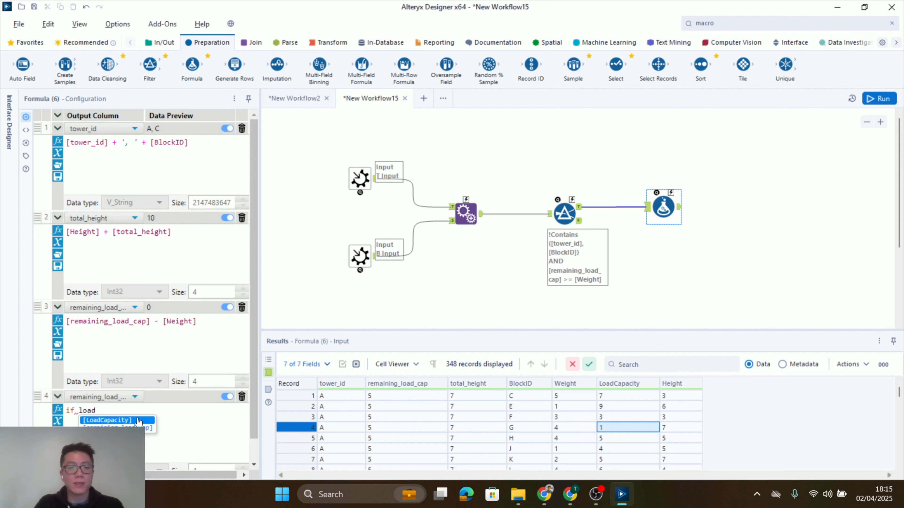
{"action": "left_click", "coordinate": [138, 421]}
{"action": "type", "text": "< "}
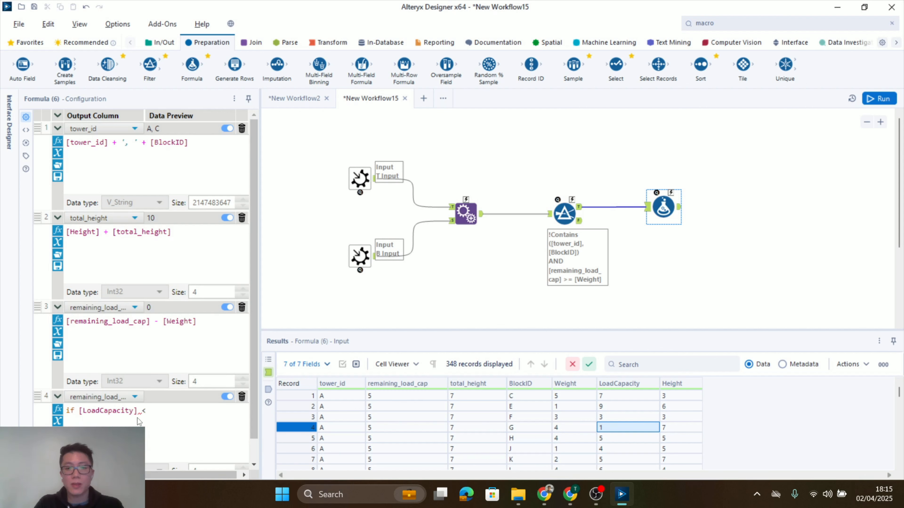
{"action": "type", "text": "[remaining_load_cap]"}
{"action": "key", "text": "Return"}
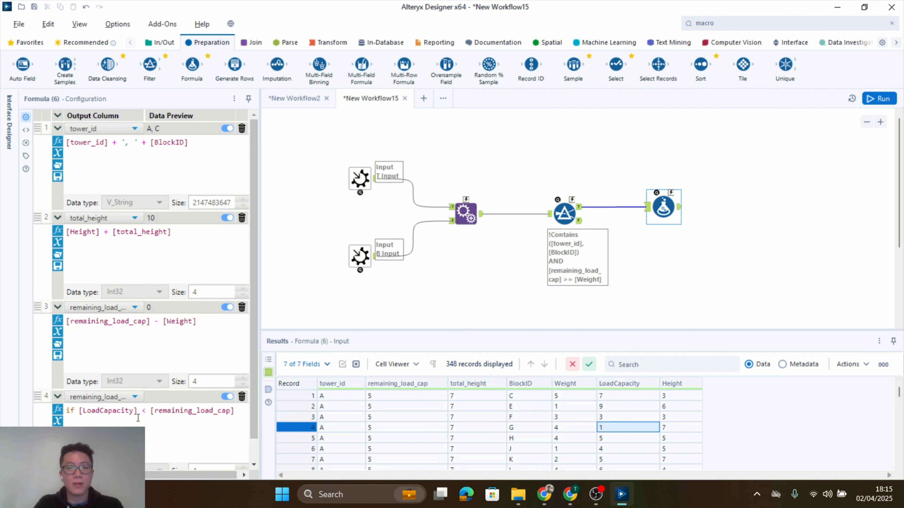
Complete the conditional expression with then [LoadCapacity] else [remaining_load_cap], and run the workflow
{"action": "type", "text": "then loa"}
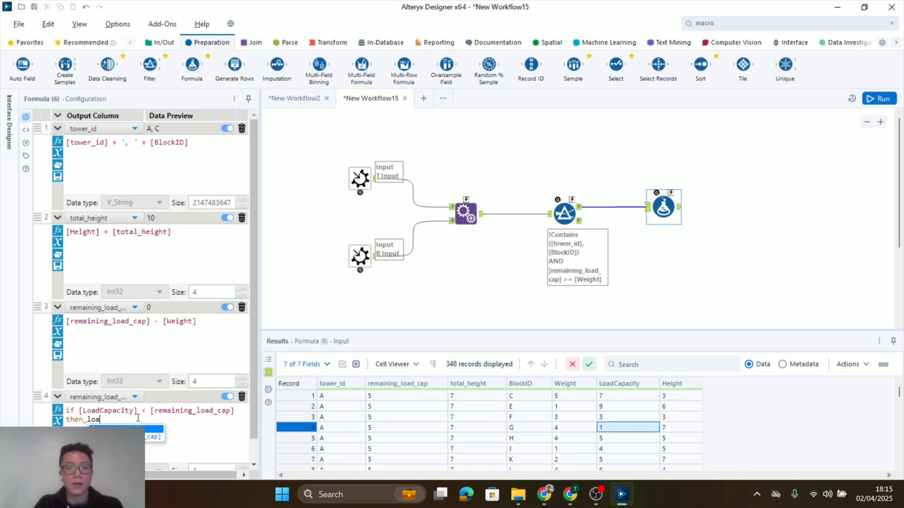
{"action": "type", "text": "d"}
{"action": "key", "text": "Return"}
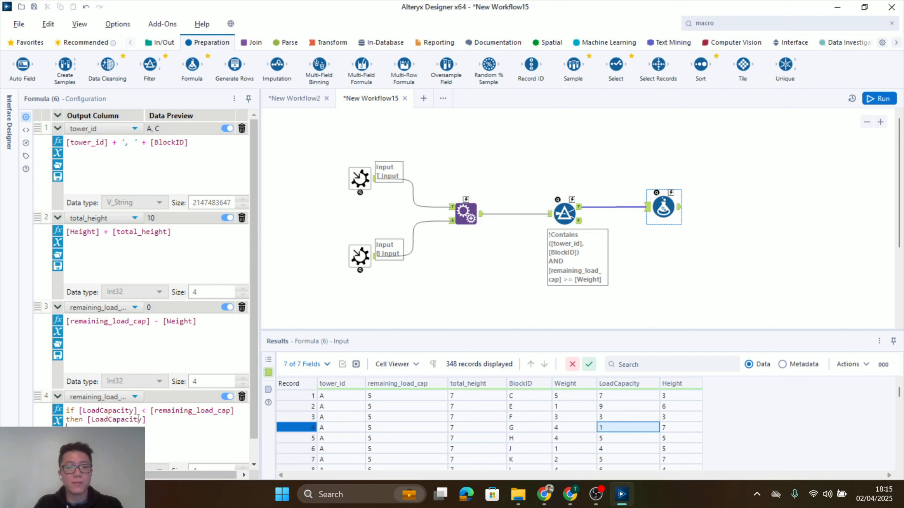
{"action": "type", "text": "else [re"}
{"action": "key", "text": "Return"}
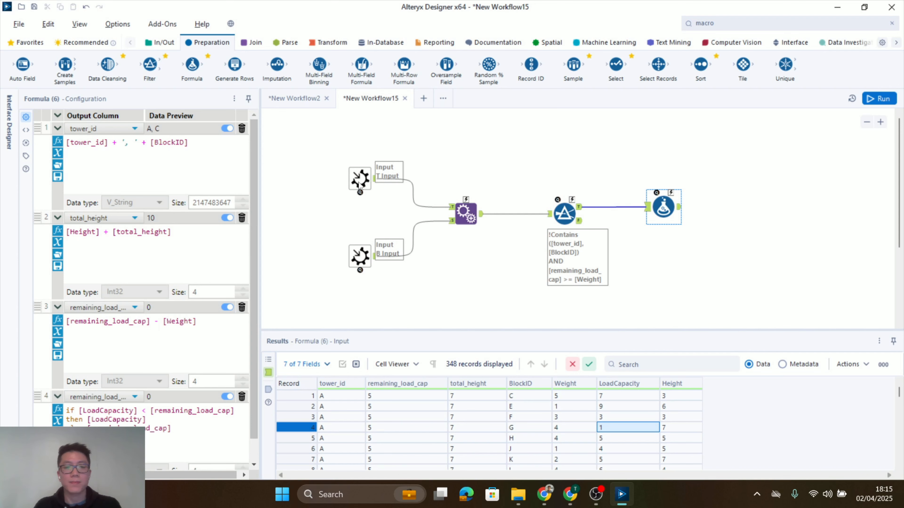
{"action": "scroll", "coordinate": [762, 264], "scroll_direction": "down", "scroll_amount": 1}
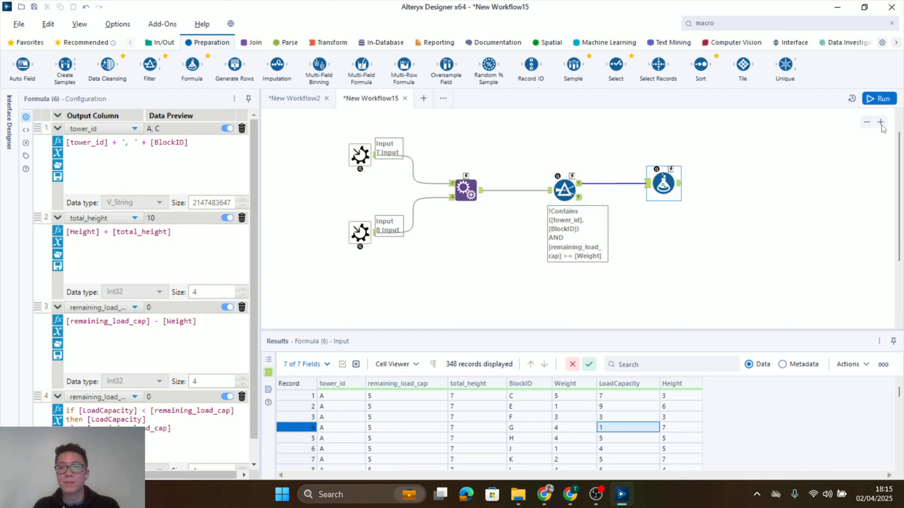
{"action": "left_click", "coordinate": [694, 174]}
{"action": "key", "text": "ctrl+r"}
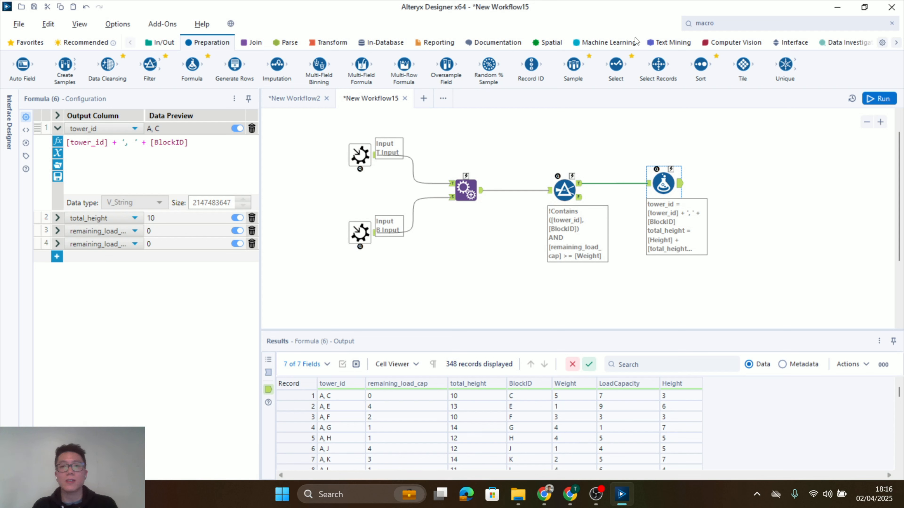
Add a Select tool after the Formula tool and deselect the BlockID, Weight, LoadCapacity and Height columns
{"action": "left_click_drag", "start_coordinate": [616, 66], "coordinate": [754, 184]}
{"action": "left_click", "coordinate": [64, 203]}
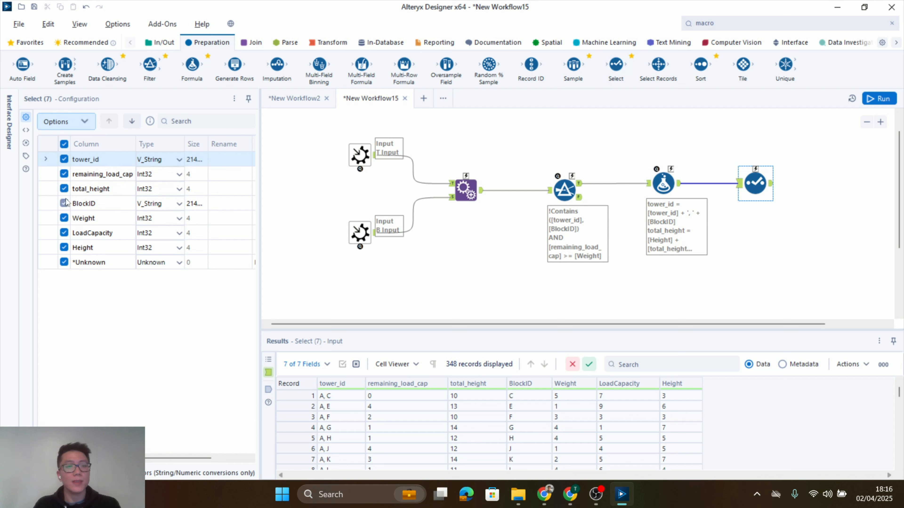
{"action": "left_click", "coordinate": [64, 218]}
{"action": "left_click", "coordinate": [64, 233]}
{"action": "left_click", "coordinate": [64, 247]}
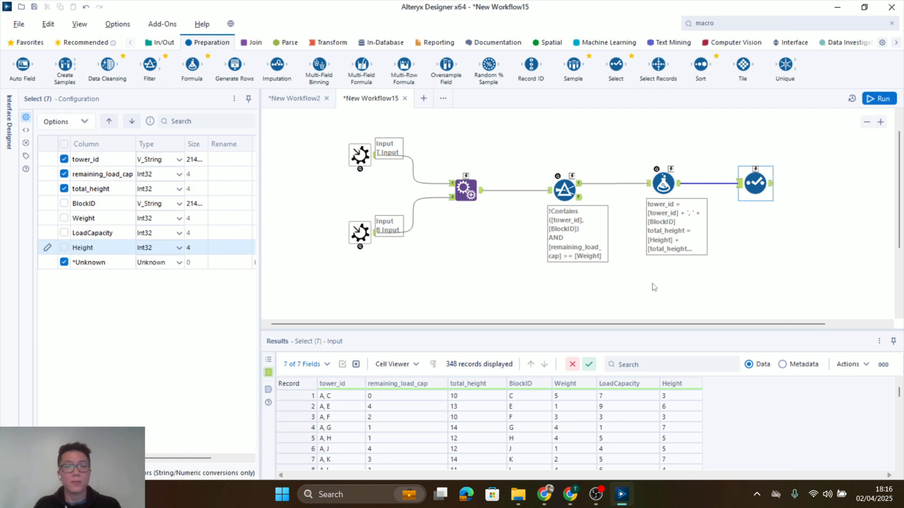
Add a Filter tool after the Select tool with the basic condition remaining_load_cap > 0
{"action": "left_click_drag", "start_coordinate": [714, 325], "coordinate": [844, 324]}
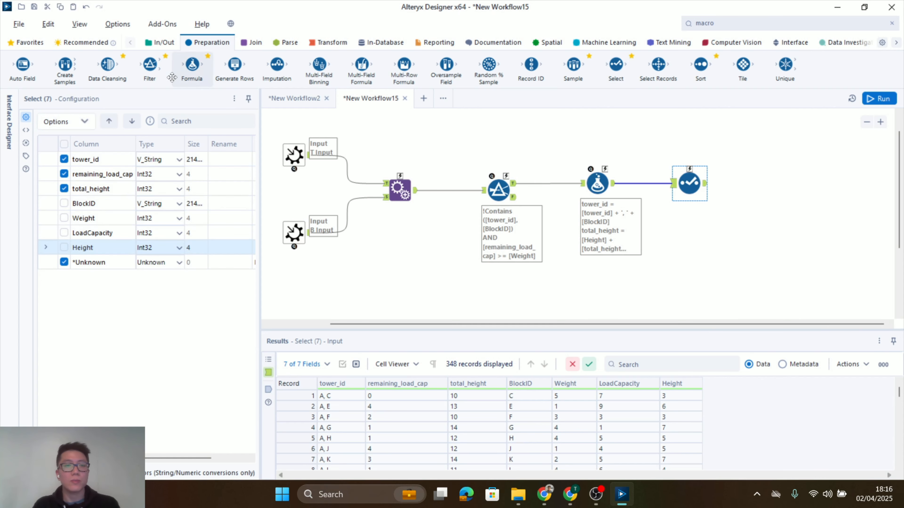
{"action": "left_click_drag", "start_coordinate": [150, 67], "coordinate": [772, 182]}
{"action": "left_click", "coordinate": [101, 166]}
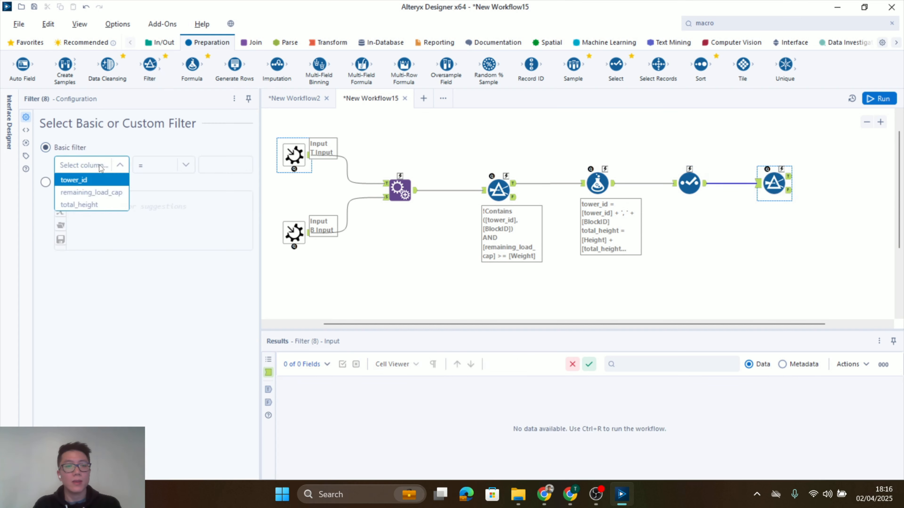
{"action": "left_click", "coordinate": [105, 193]}
{"action": "left_click", "coordinate": [174, 166]}
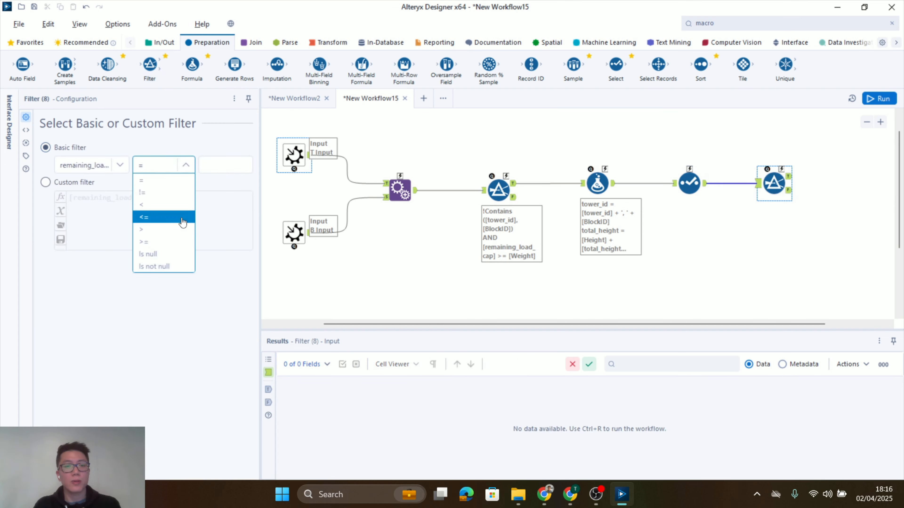
{"action": "left_click", "coordinate": [175, 229]}
{"action": "left_click", "coordinate": [216, 166]}
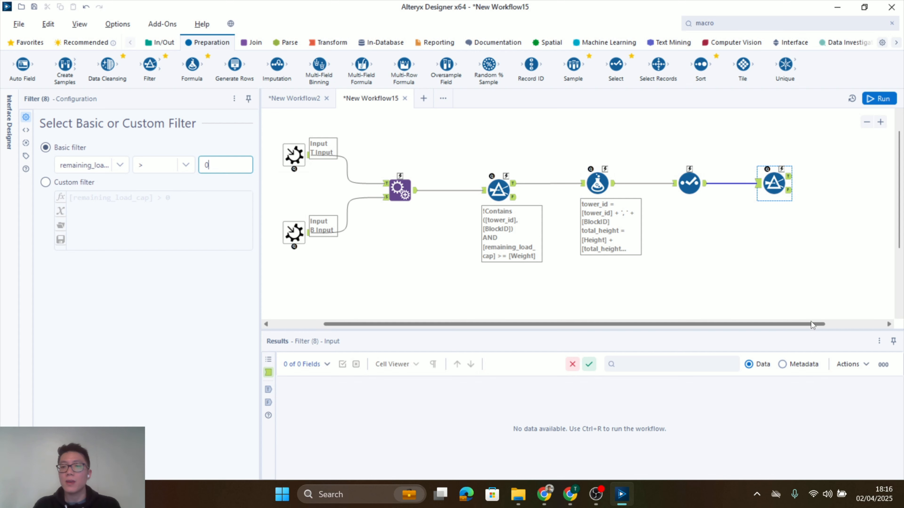
Run the workflow and review the records in the last Filter's False output
{"action": "left_click", "coordinate": [796, 259]}
{"action": "key", "text": "ctrl+r"}
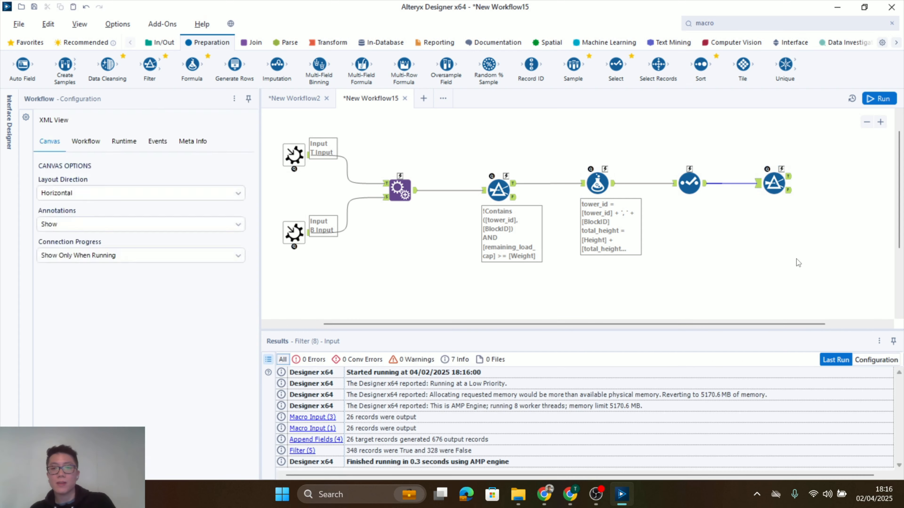
{"action": "left_click_drag", "start_coordinate": [792, 324], "coordinate": [834, 324]}
{"action": "left_click", "coordinate": [734, 191]}
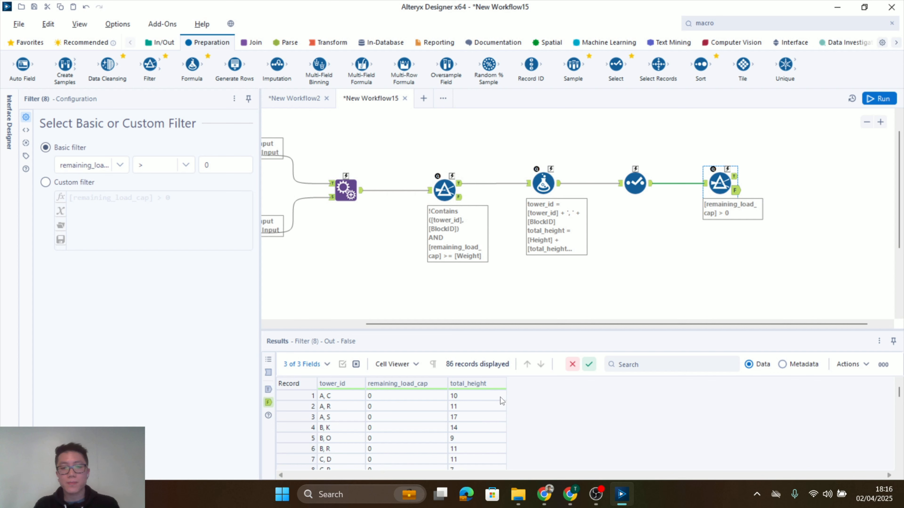
{"action": "scroll", "coordinate": [502, 403], "scroll_direction": "down", "scroll_amount": 11}
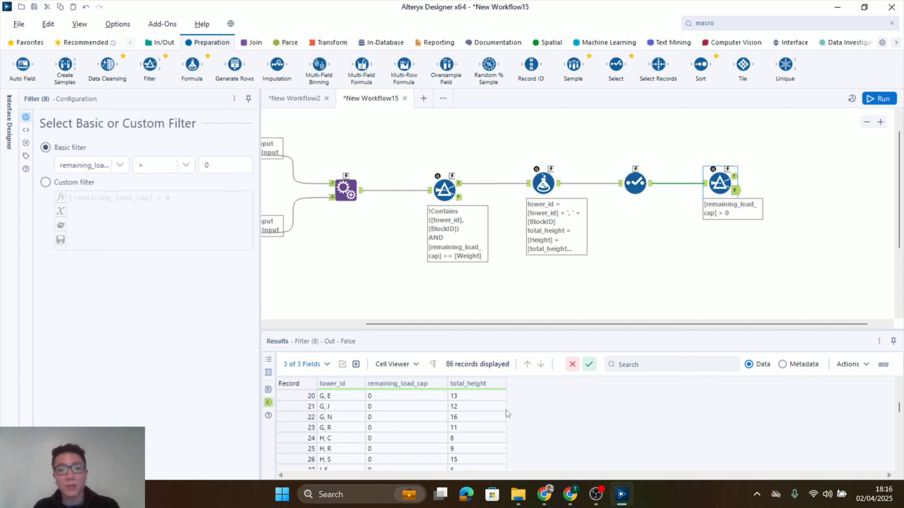
{"action": "scroll", "coordinate": [524, 434], "scroll_direction": "up", "scroll_amount": 11}
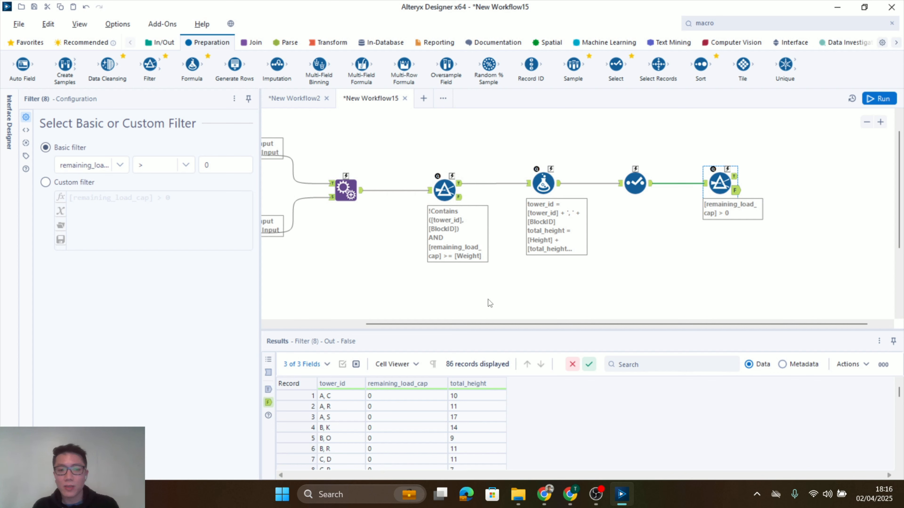
Connect a Macro Output tool to the last Filter's False output, name it Output with anchor abbreviation O, and rerun the workflow
{"action": "left_click", "coordinate": [735, 22]}
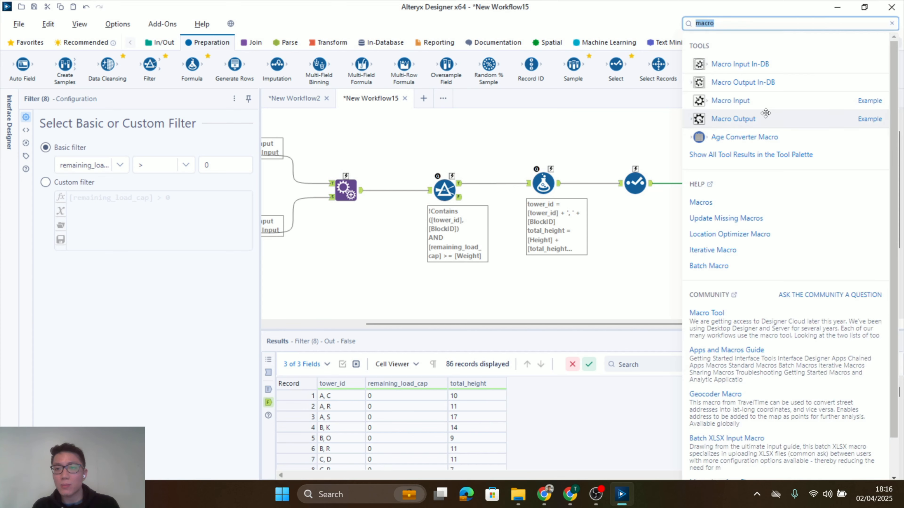
{"action": "left_click_drag", "start_coordinate": [752, 118], "coordinate": [812, 197]}
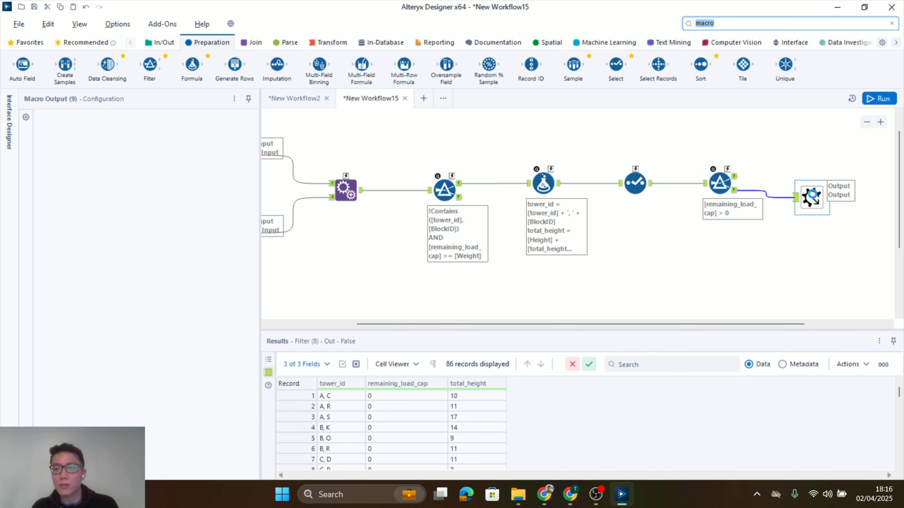
{"action": "type", "text": "Ou"}
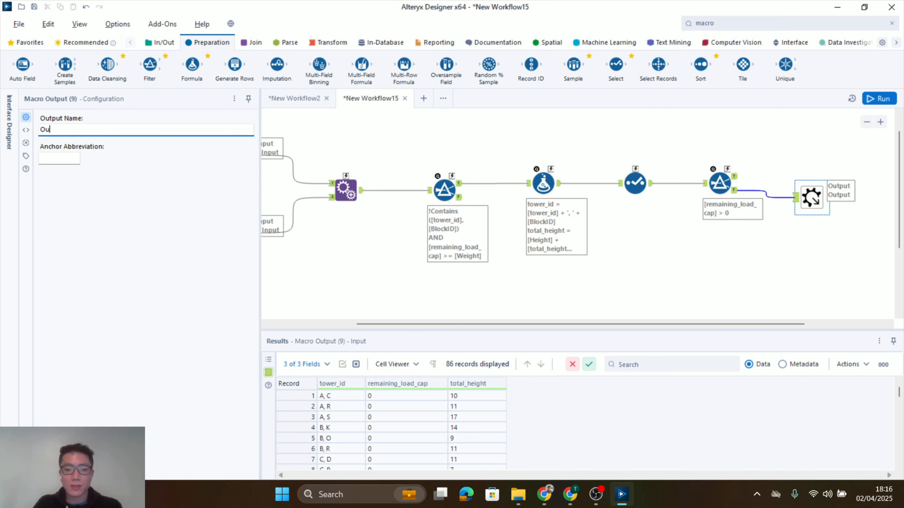
{"action": "type", "text": "tput"}
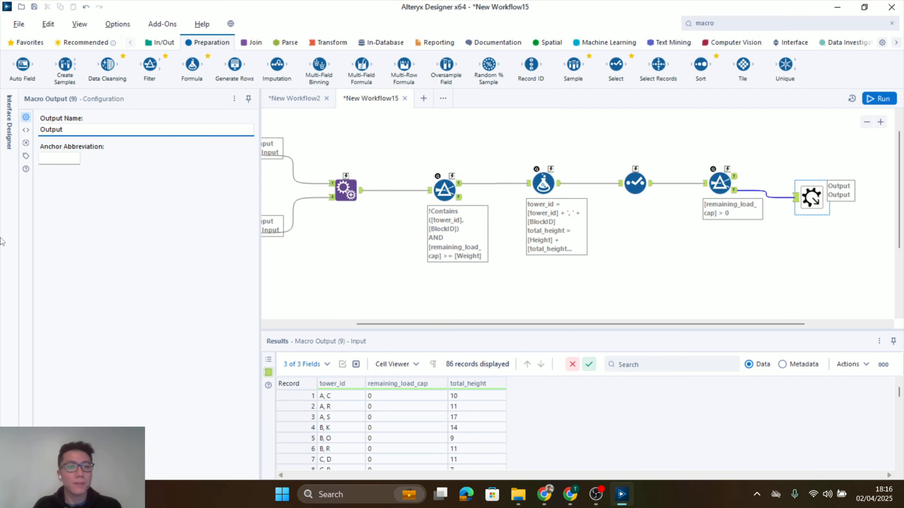
{"action": "left_click", "coordinate": [69, 161]}
{"action": "type", "text": "O"}
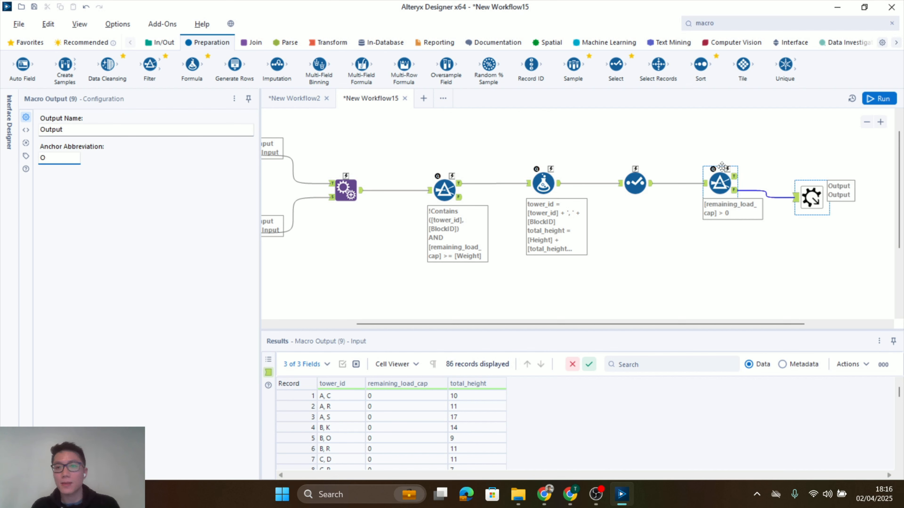
{"action": "key", "text": "ctrl+r"}
{"action": "left_click_drag", "start_coordinate": [810, 200], "coordinate": [811, 227]}
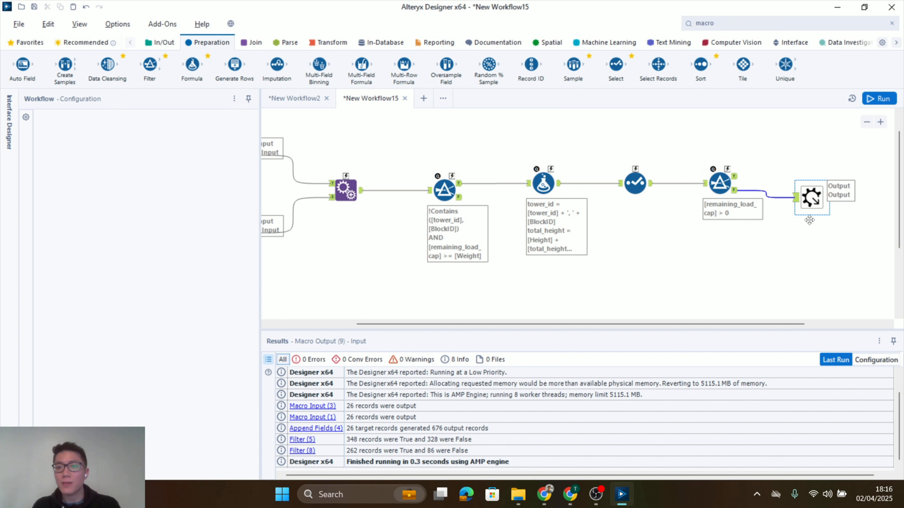
Review the records in the last Filter's True output
{"action": "left_click", "coordinate": [719, 183]}
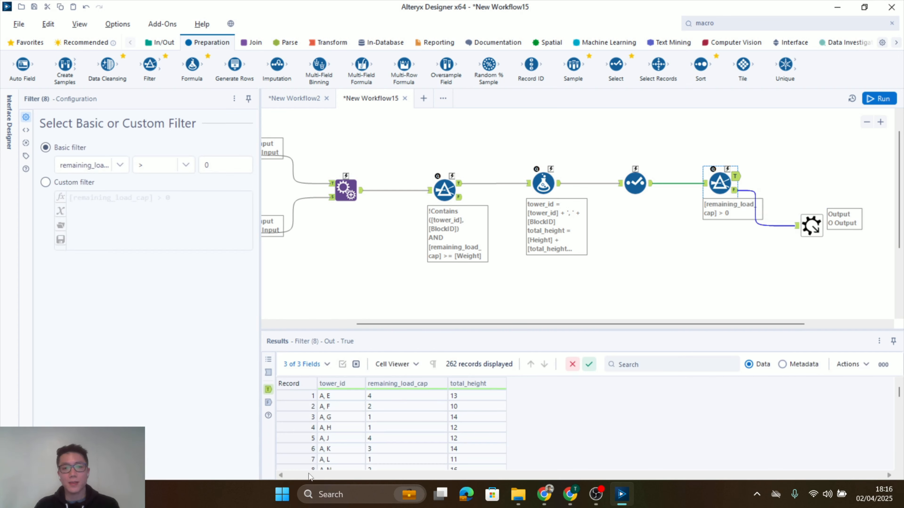
{"action": "scroll", "coordinate": [391, 436], "scroll_direction": "down", "scroll_amount": 12}
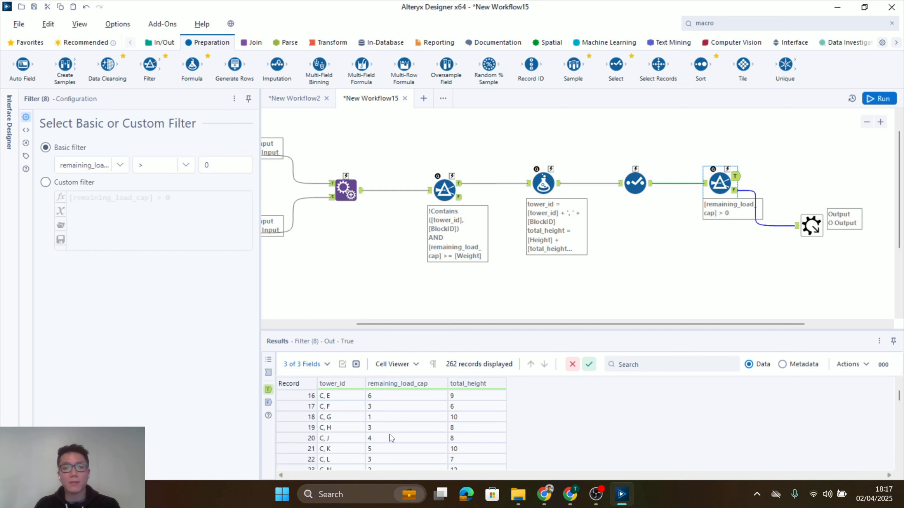
{"action": "scroll", "coordinate": [389, 433], "scroll_direction": "up", "scroll_amount": 5}
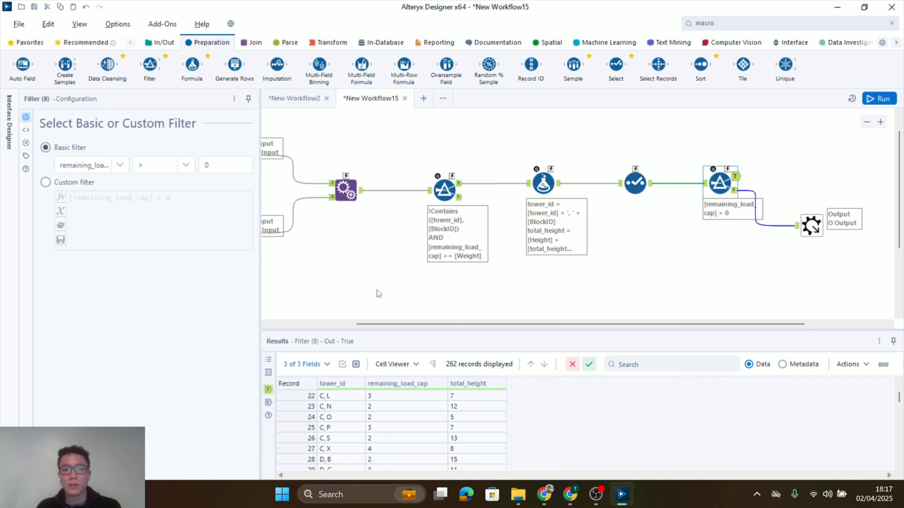
{"action": "scroll", "coordinate": [376, 288], "scroll_direction": "down", "scroll_amount": 3}
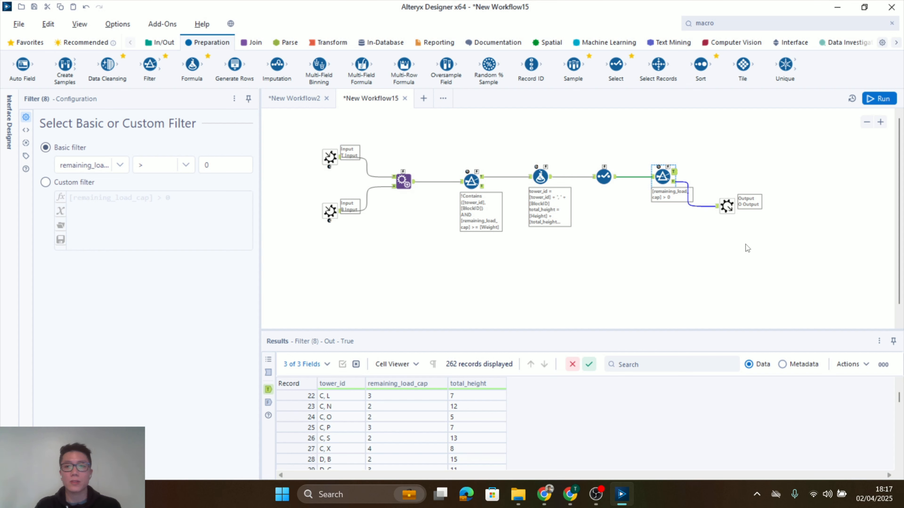
{"action": "scroll", "coordinate": [761, 237], "scroll_direction": "up", "scroll_amount": 2}
Connect a second Macro Output tool to the last Filter's True output, naming it Loop with anchor abbreviation L
{"action": "left_click", "coordinate": [765, 23]}
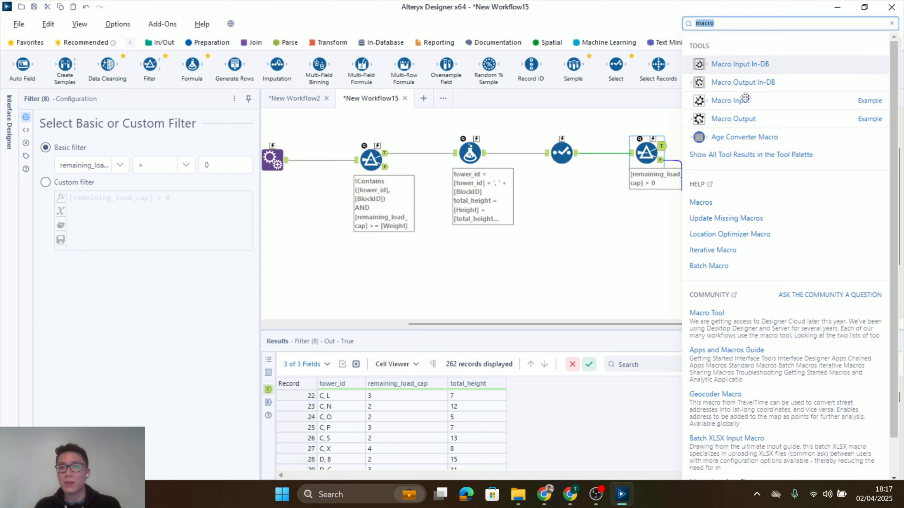
{"action": "left_click", "coordinate": [750, 118]}
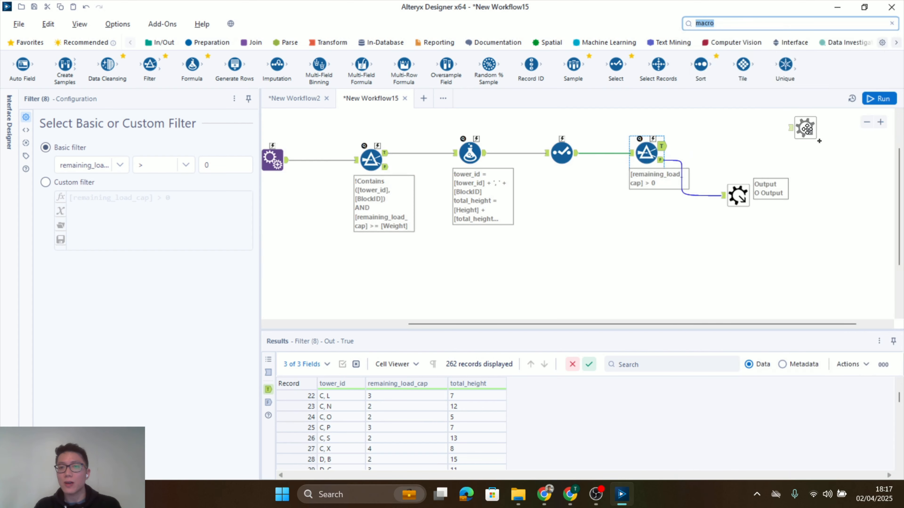
{"action": "left_click_drag", "start_coordinate": [806, 128], "coordinate": [739, 131]}
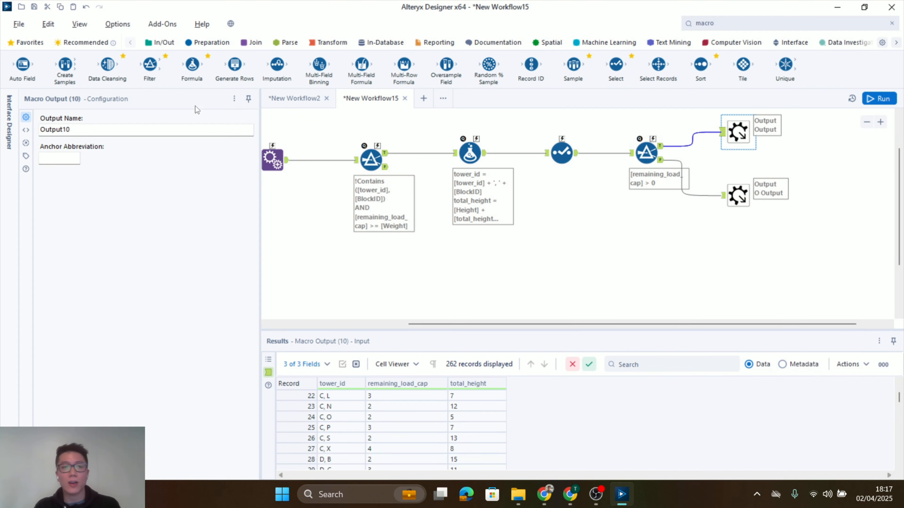
{"action": "double_click", "coordinate": [127, 129]}
{"action": "type", "text": "Loop"}
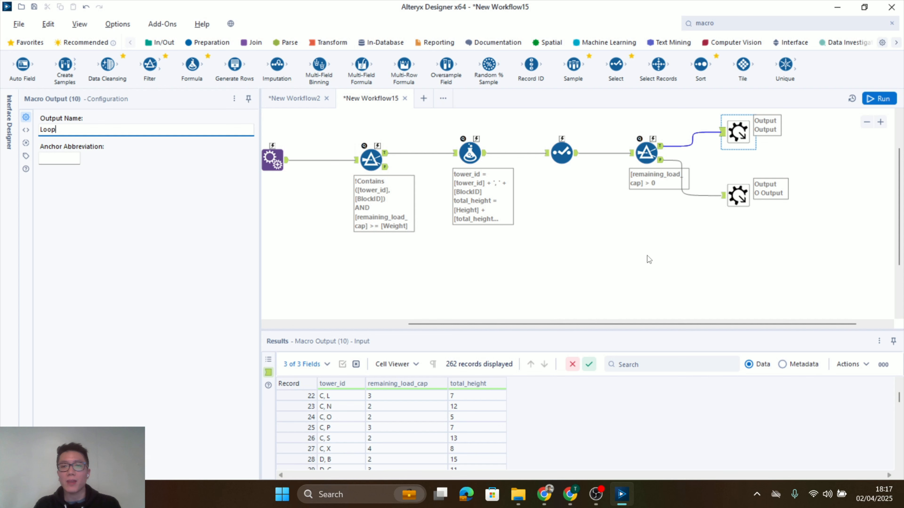
{"action": "left_click", "coordinate": [60, 157]}
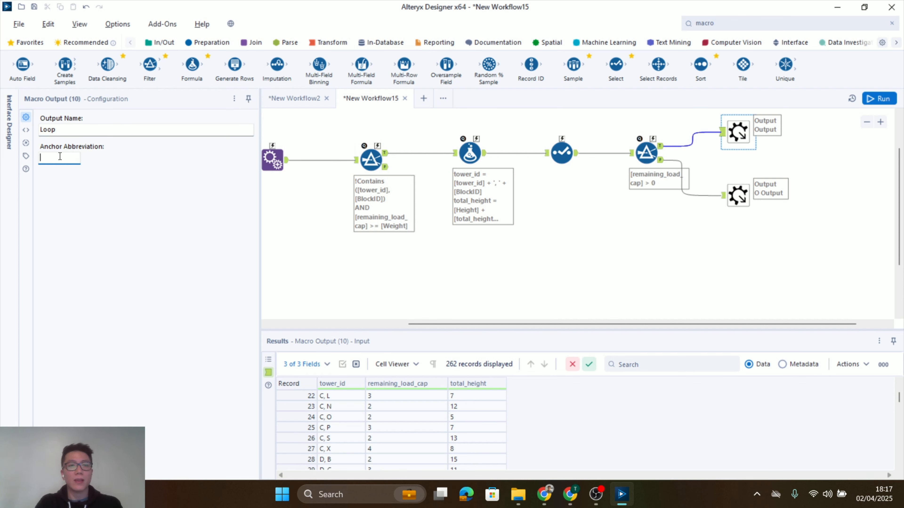
{"action": "type", "text": "L"}
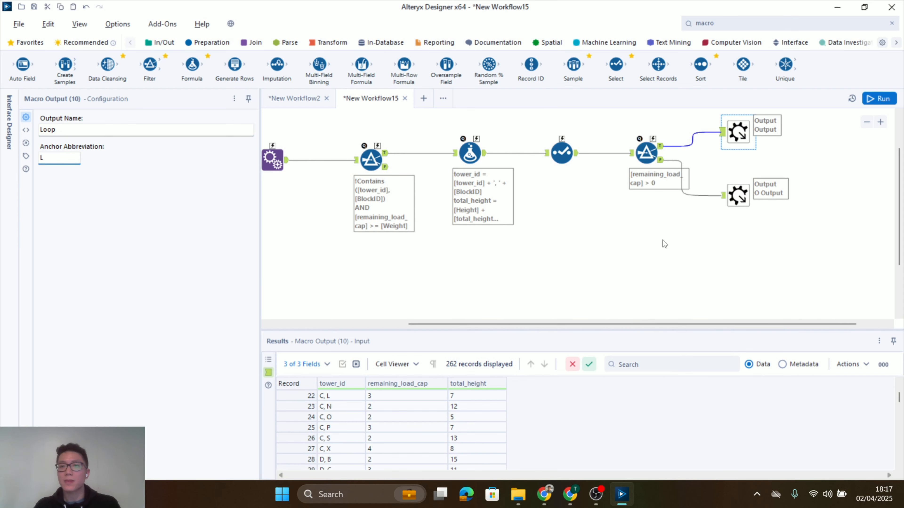
Change the workflow's macro type to Iterative Macro
{"action": "left_click", "coordinate": [663, 242]}
{"action": "scroll", "coordinate": [381, 295], "scroll_direction": "down", "scroll_amount": 2}
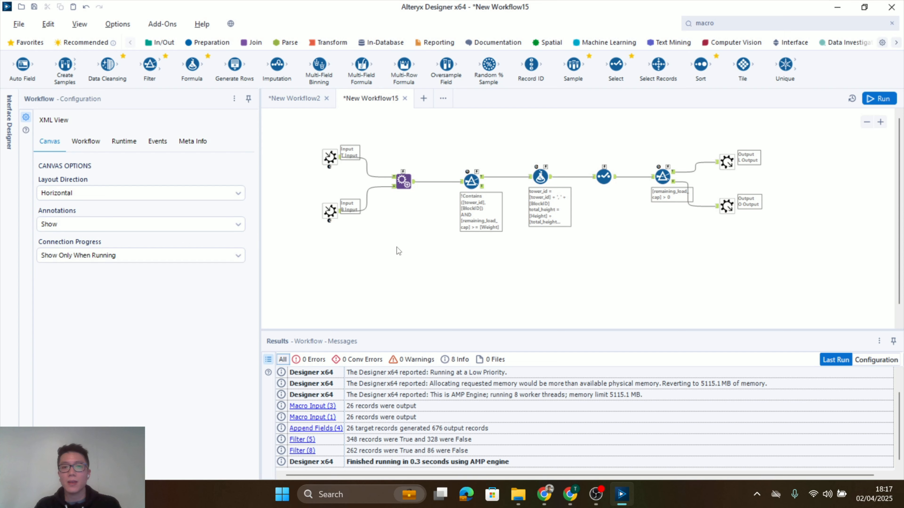
{"action": "scroll", "coordinate": [432, 259], "scroll_direction": "up", "scroll_amount": 1}
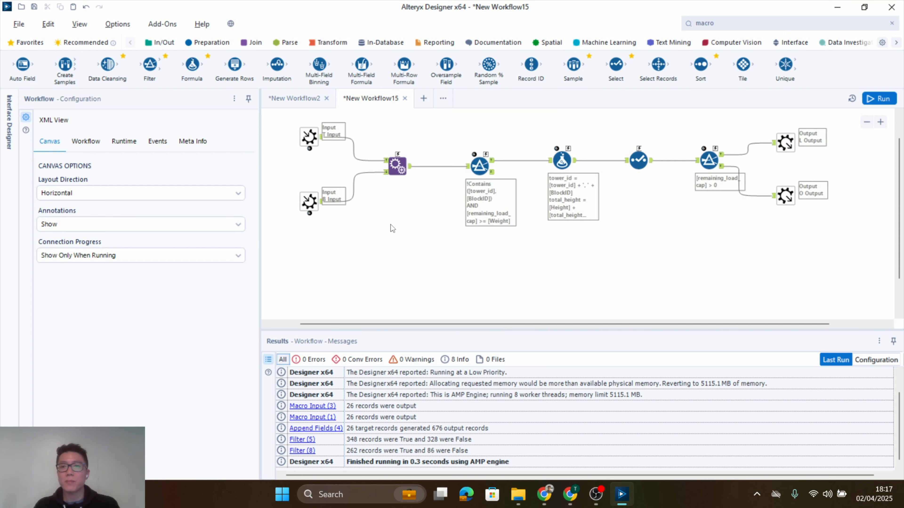
{"action": "left_click", "coordinate": [87, 144]}
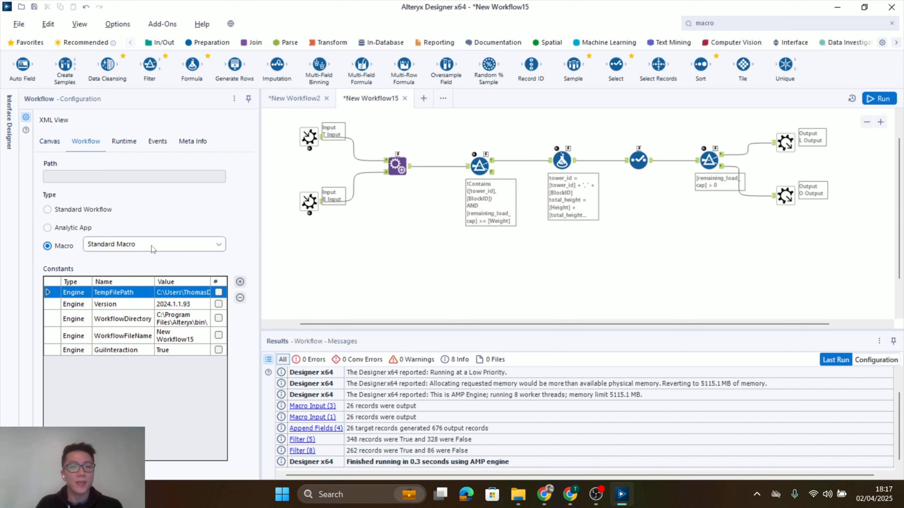
{"action": "left_click", "coordinate": [142, 249]}
{"action": "left_click", "coordinate": [121, 279]}
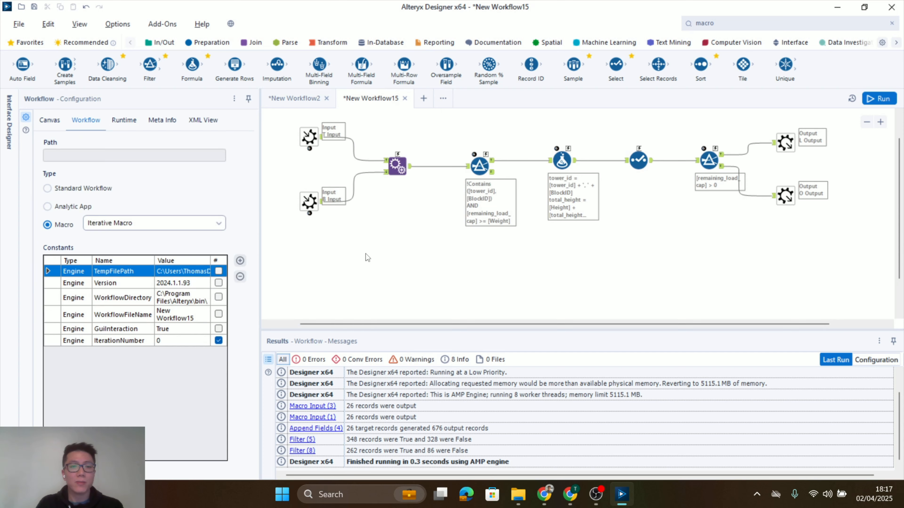
Set the macro's iteration input to Tower and iteration output to Loop, and save it as New Workflow15.yxmc in the Macros folder
{"action": "left_click", "coordinate": [10, 135]}
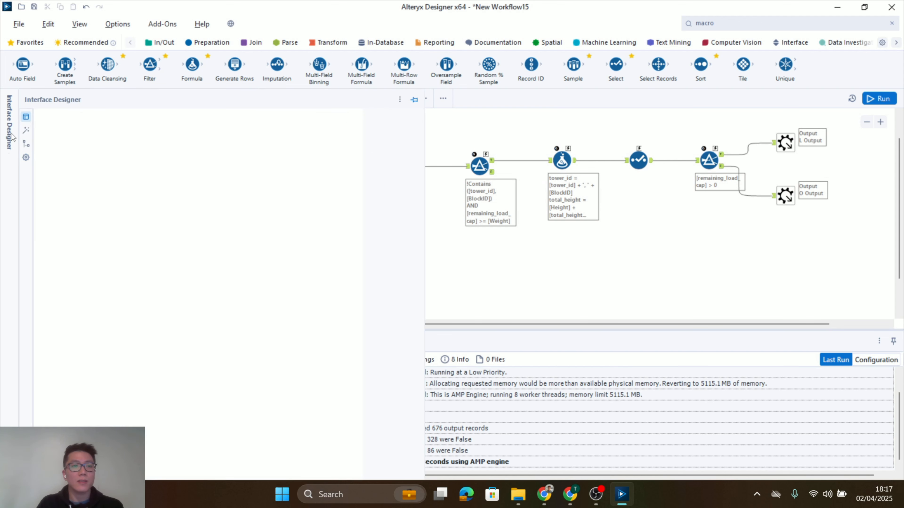
{"action": "left_click", "coordinate": [28, 159]}
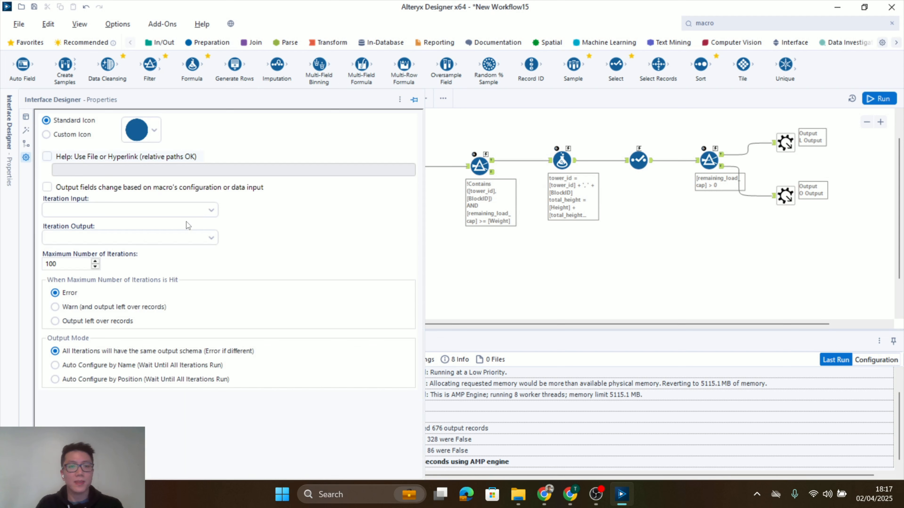
{"action": "left_click", "coordinate": [211, 213]}
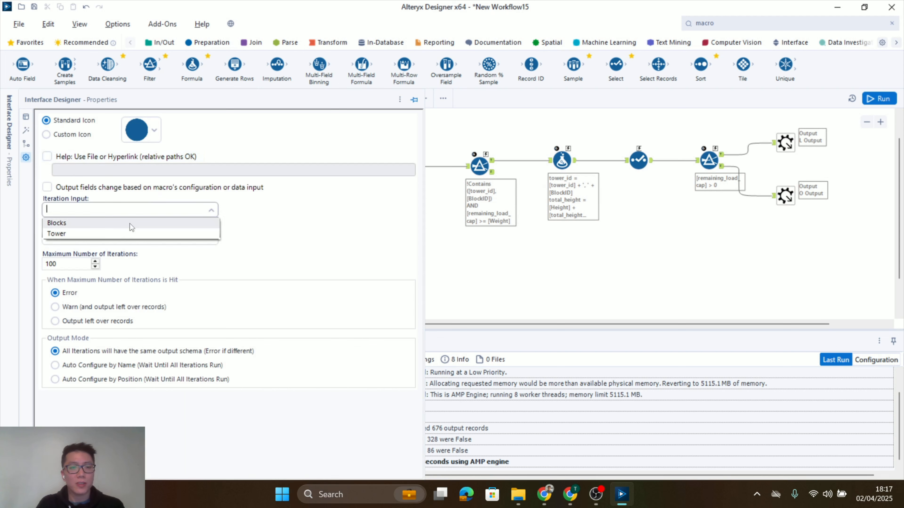
{"action": "left_click", "coordinate": [63, 235]}
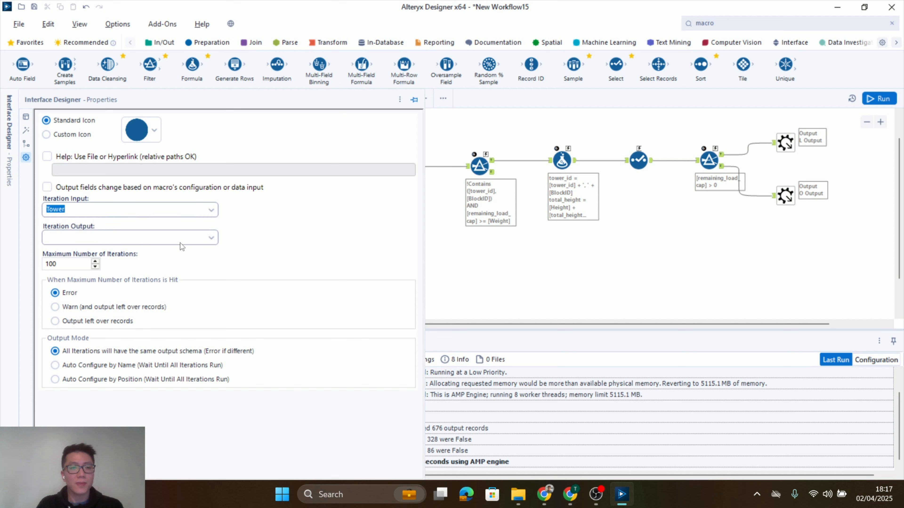
{"action": "left_click", "coordinate": [217, 241]}
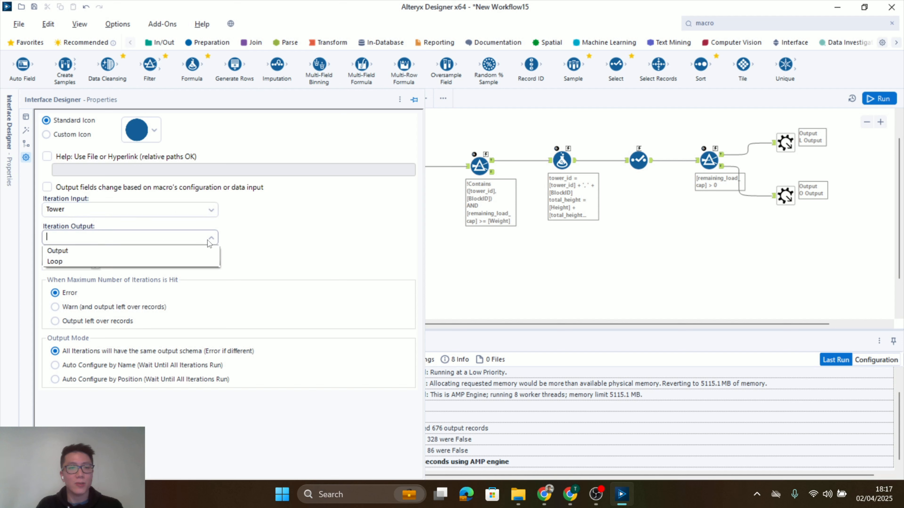
{"action": "left_click", "coordinate": [77, 263]}
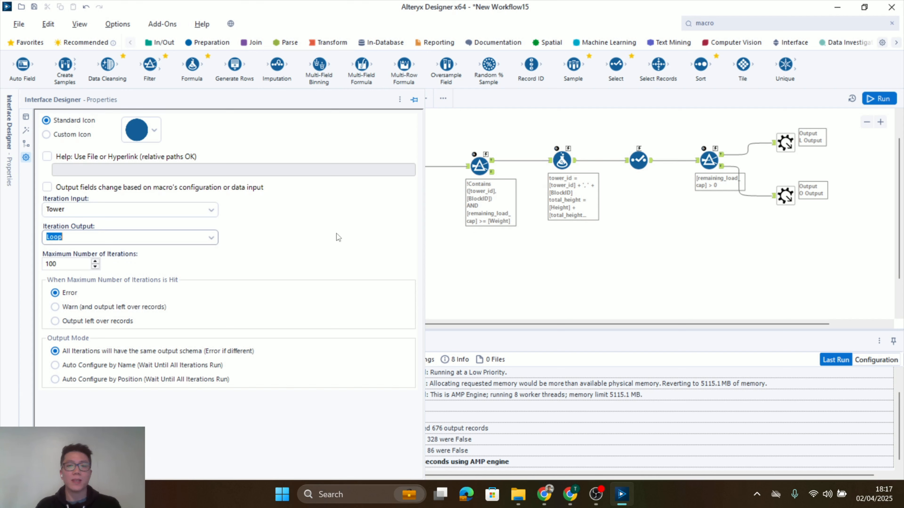
{"action": "left_click", "coordinate": [519, 291]}
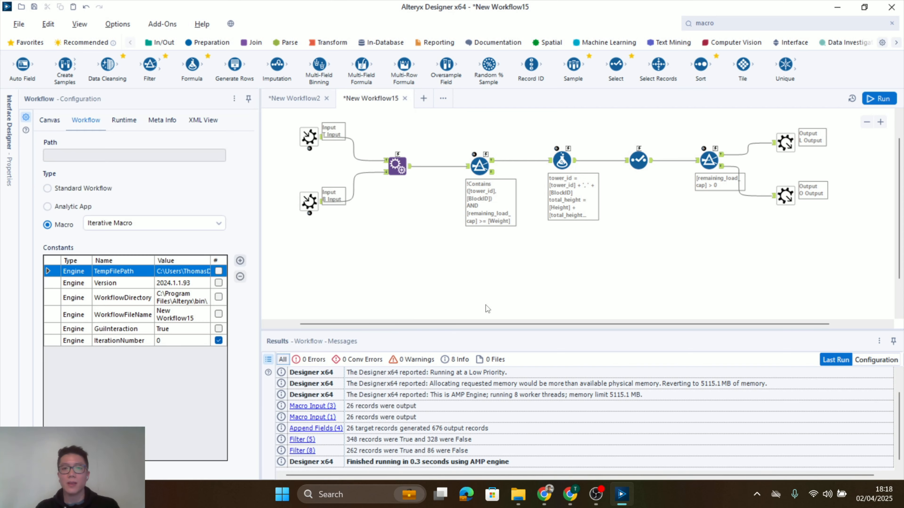
{"action": "key", "text": "ctrl+s"}
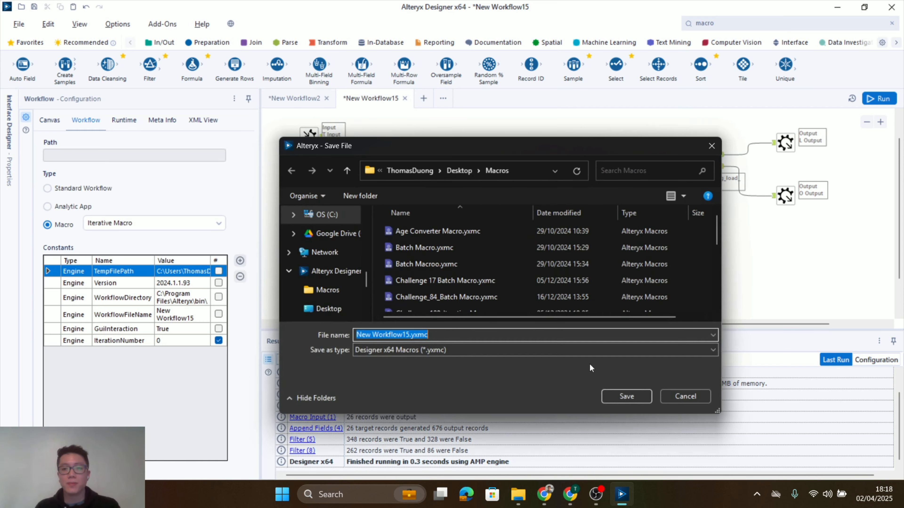
{"action": "left_click", "coordinate": [626, 396]}
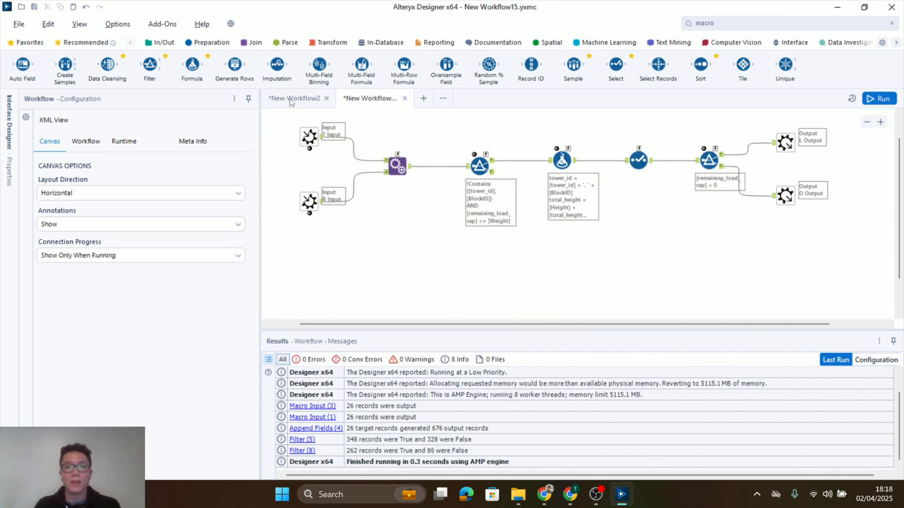
Insert the New Workflow15 macro into New Workflow2, in the empty area below the Input and Output containers
{"action": "left_click", "coordinate": [299, 101]}
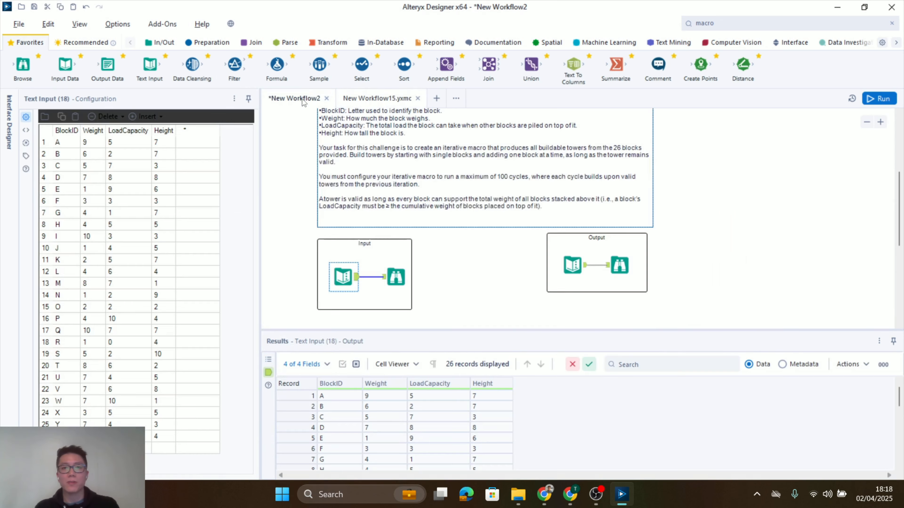
{"action": "scroll", "coordinate": [453, 256], "scroll_direction": "down", "scroll_amount": 3}
{"action": "scroll", "coordinate": [453, 256], "scroll_direction": "down", "scroll_amount": 1}
{"action": "left_click", "coordinate": [454, 256]}
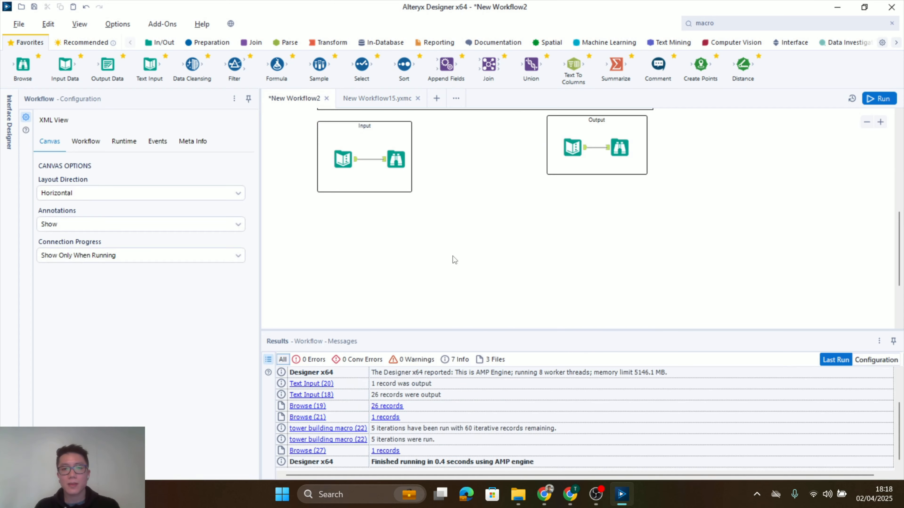
{"action": "right_click", "coordinate": [453, 234]}
{"action": "mouse_move", "coordinate": [492, 282]}
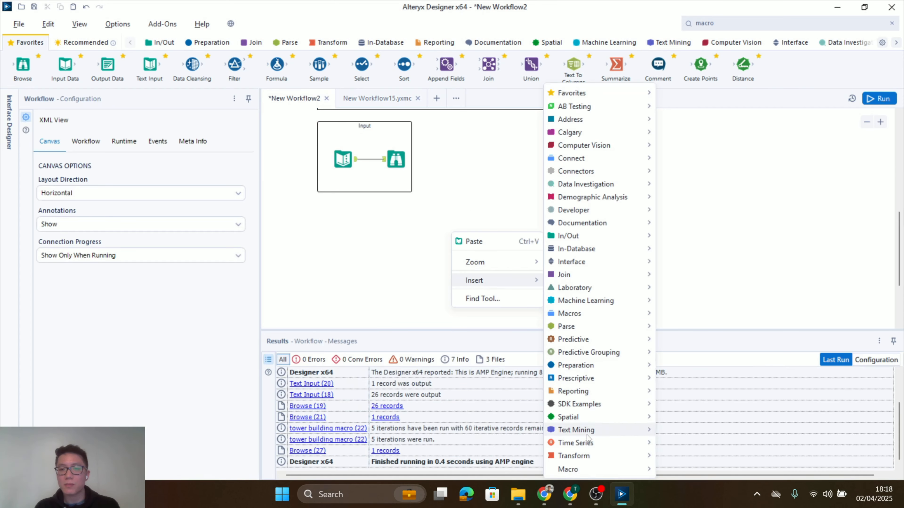
{"action": "mouse_move", "coordinate": [609, 470]}
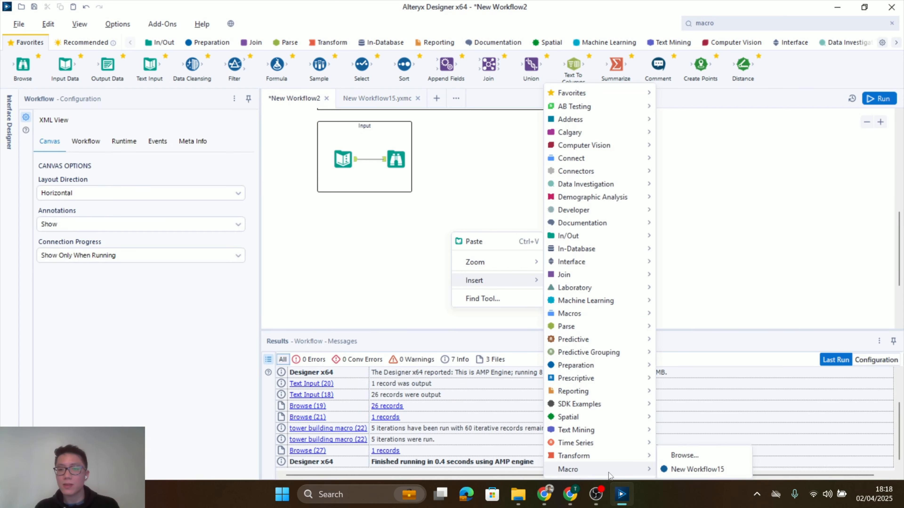
{"action": "left_click", "coordinate": [681, 470]}
Connect the block data Text Input to both the Blocks and Tower inputs of the macro
{"action": "scroll", "coordinate": [455, 258], "scroll_direction": "up", "scroll_amount": 1}
{"action": "scroll", "coordinate": [457, 262], "scroll_direction": "up", "scroll_amount": 1}
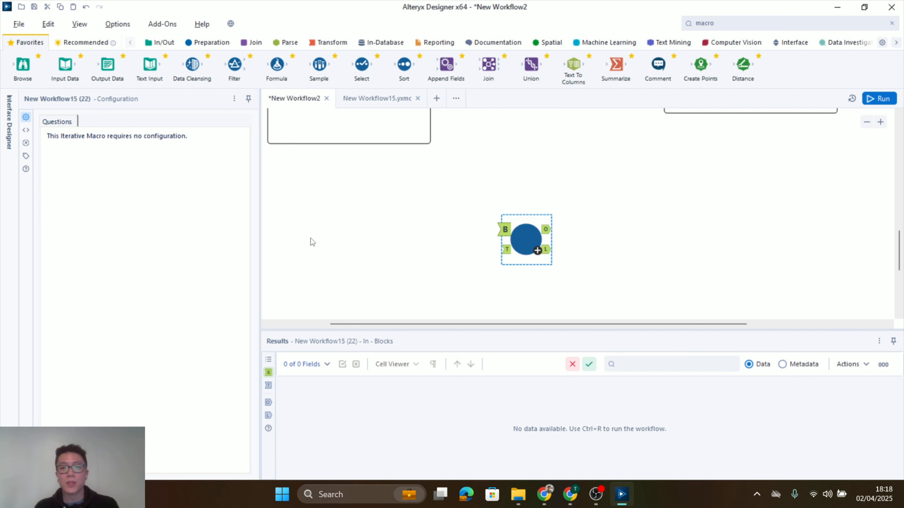
{"action": "scroll", "coordinate": [310, 238], "scroll_direction": "down", "scroll_amount": 1}
{"action": "scroll", "coordinate": [309, 237], "scroll_direction": "down", "scroll_amount": 1}
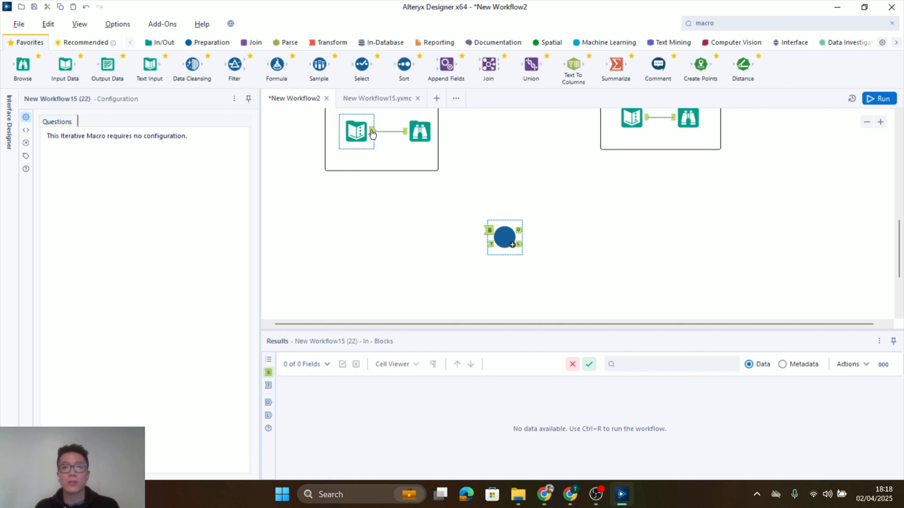
{"action": "left_click_drag", "start_coordinate": [372, 133], "coordinate": [490, 230]}
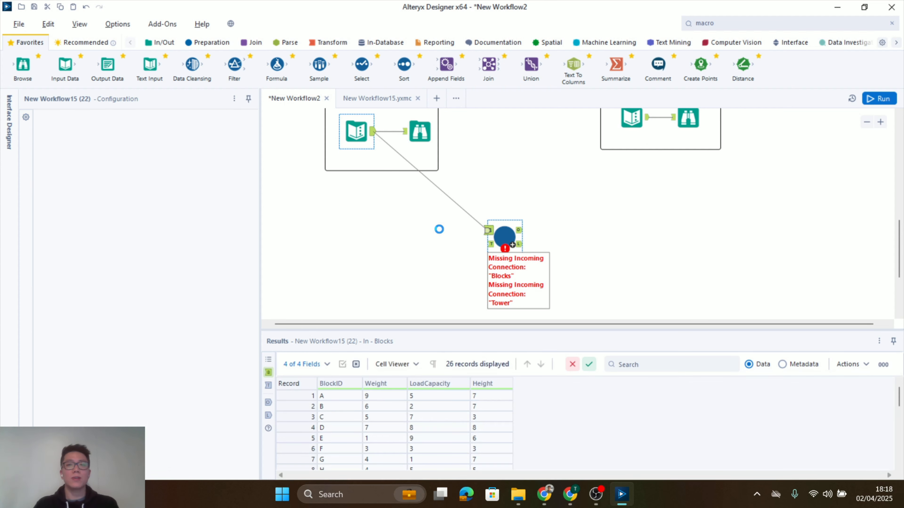
{"action": "scroll", "coordinate": [439, 226], "scroll_direction": "down", "scroll_amount": 1}
{"action": "scroll", "coordinate": [380, 165], "scroll_direction": "up", "scroll_amount": 3}
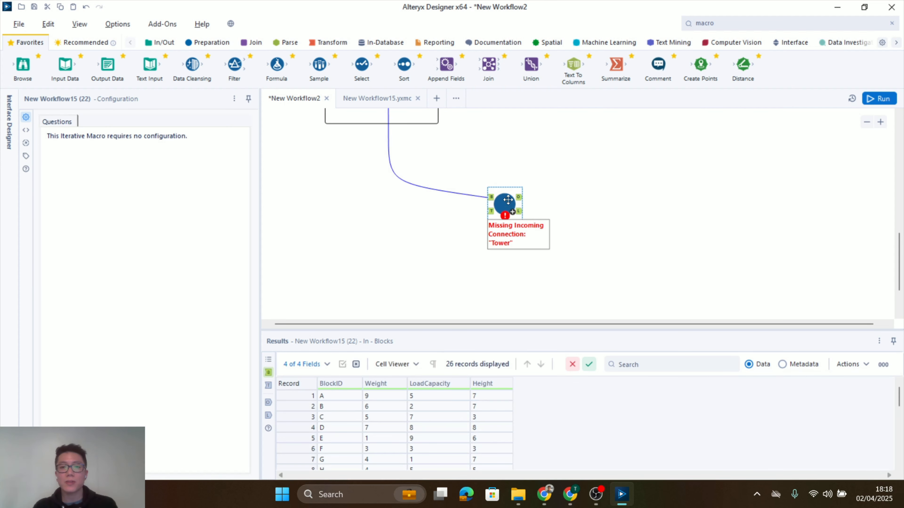
{"action": "scroll", "coordinate": [372, 112], "scroll_direction": "up", "scroll_amount": 2}
{"action": "left_click_drag", "start_coordinate": [372, 111], "coordinate": [413, 242]}
{"action": "left_click", "coordinate": [342, 209]}
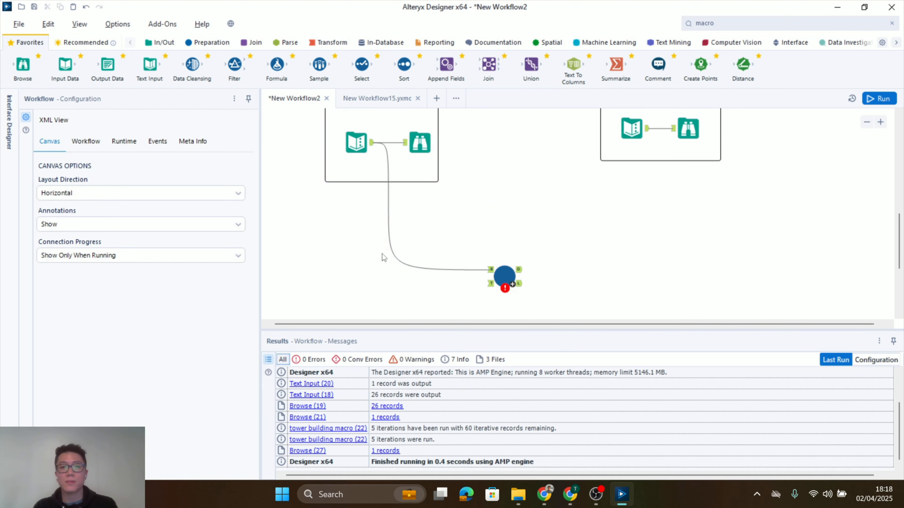
{"action": "left_click_drag", "start_coordinate": [372, 142], "coordinate": [504, 256]}
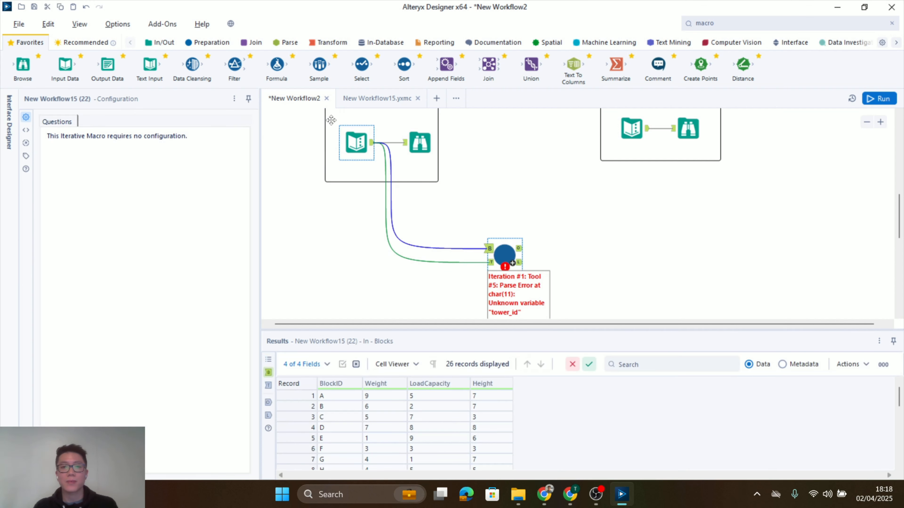
Add a Select tool on the connection to the macro's Tower input, excluding Weight and renaming BlockID to tower_id
{"action": "left_click_drag", "start_coordinate": [362, 64], "coordinate": [424, 263]}
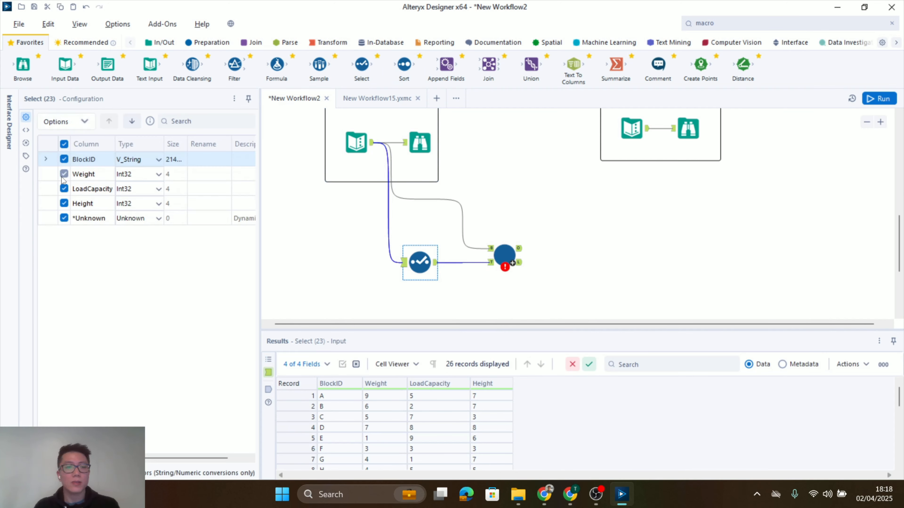
{"action": "left_click", "coordinate": [65, 174]}
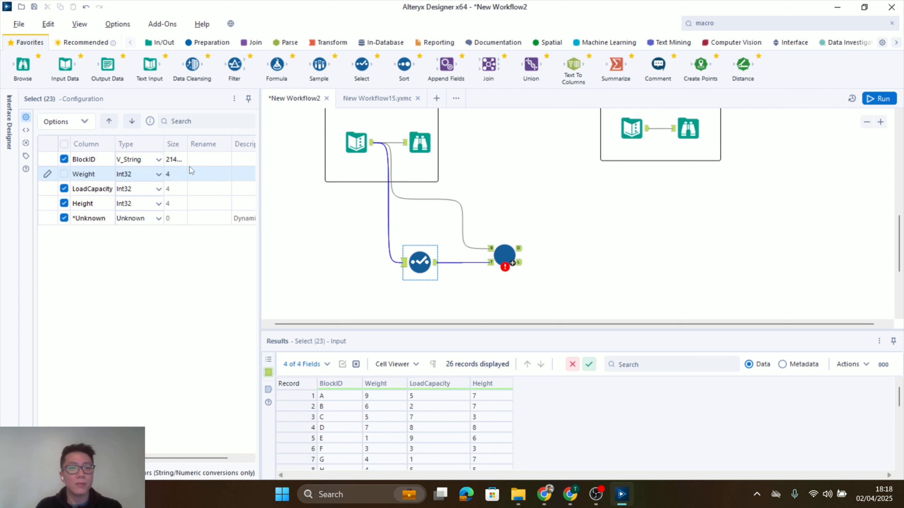
{"action": "left_click", "coordinate": [211, 159]}
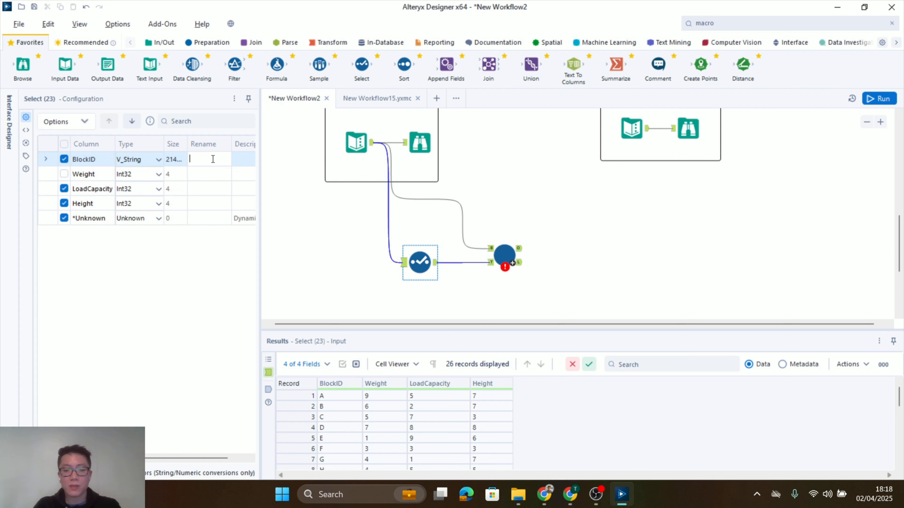
{"action": "type", "text": "tower_id"}
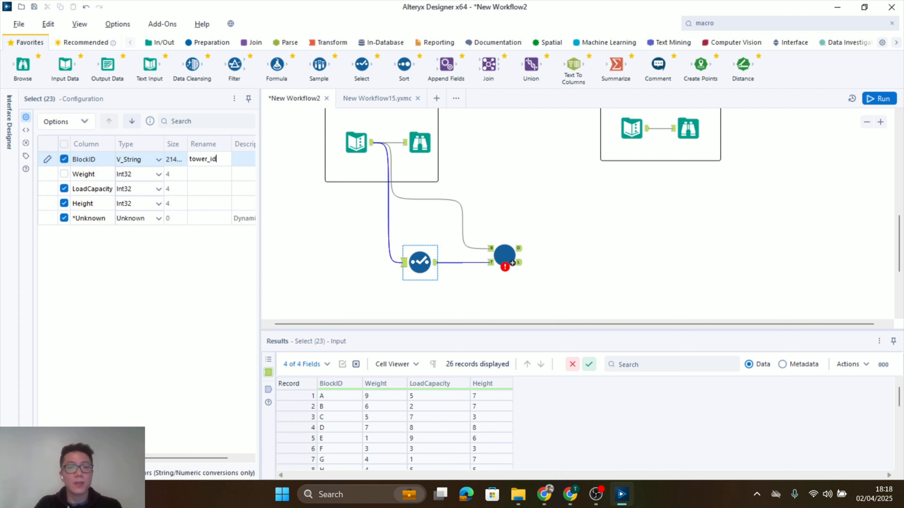
In the Select tool feeding the Tower input, rename LoadCapacity to remaining_load_cap and Height to total_height
{"action": "left_click", "coordinate": [207, 188]}
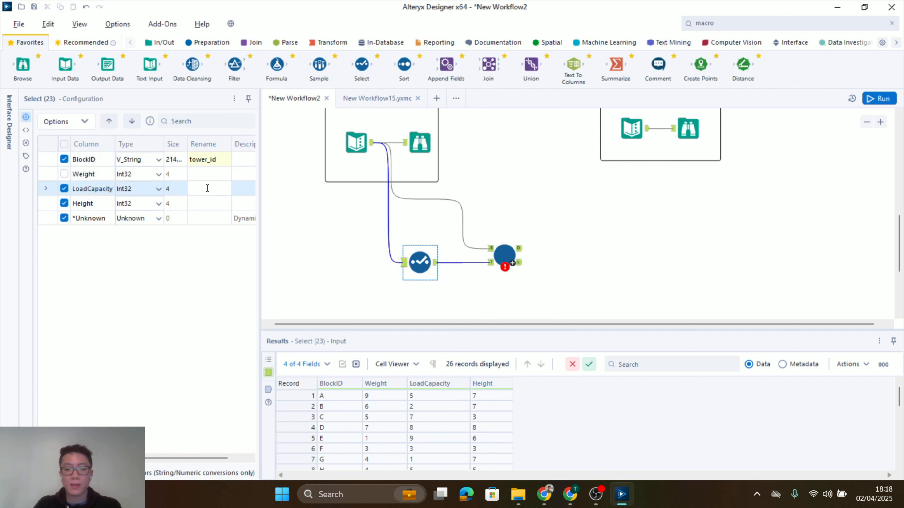
{"action": "type", "text": "remaining"}
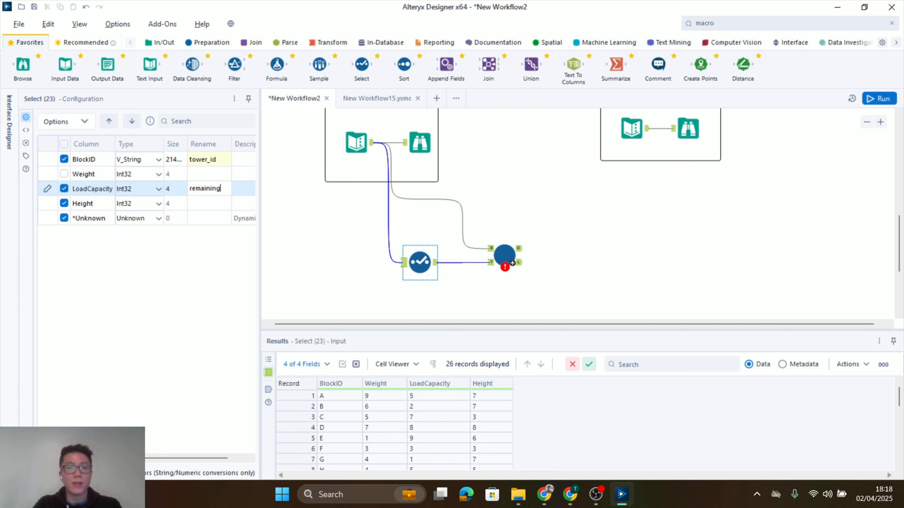
{"action": "type", "text": "_load_cap"}
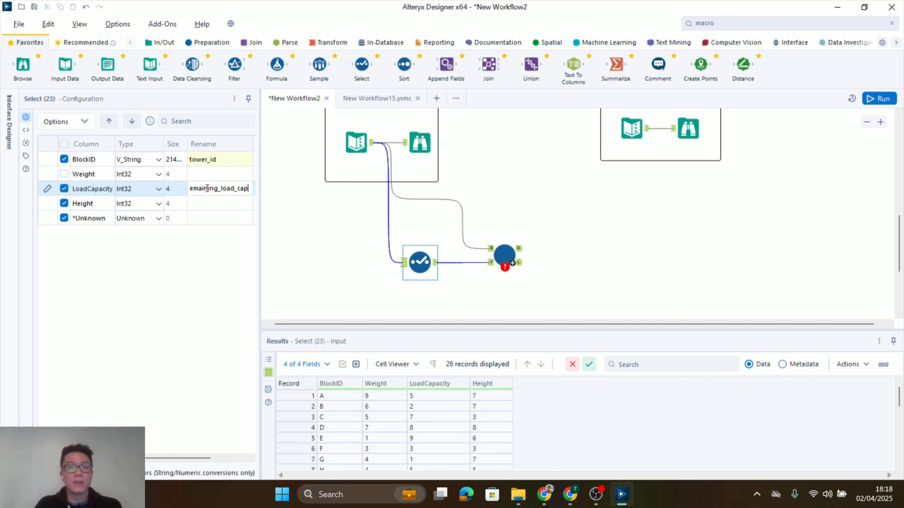
{"action": "left_click", "coordinate": [208, 205]}
{"action": "type", "text": "tot"}
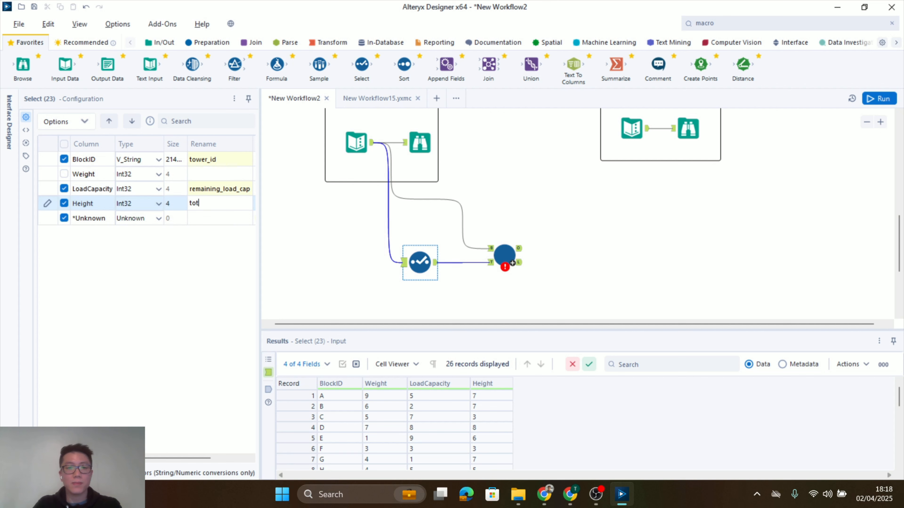
{"action": "type", "text": "al_height"}
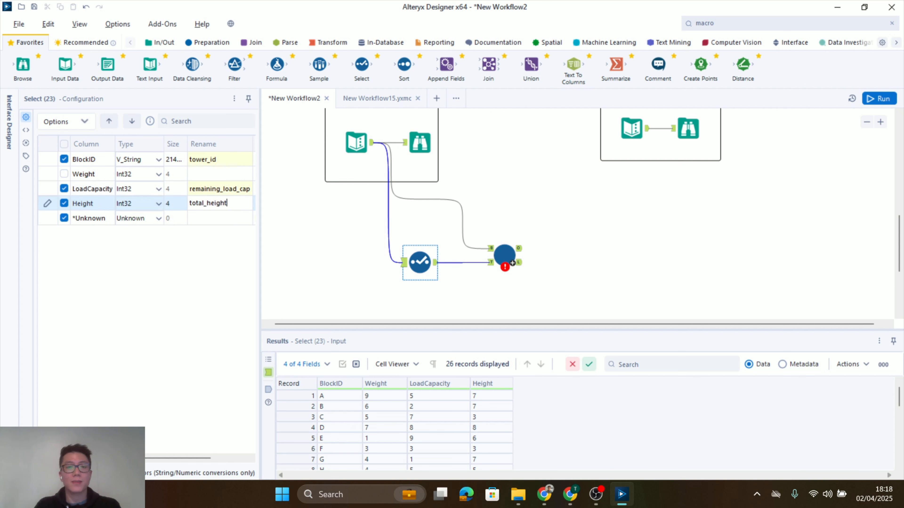
{"action": "left_click", "coordinate": [634, 246]}
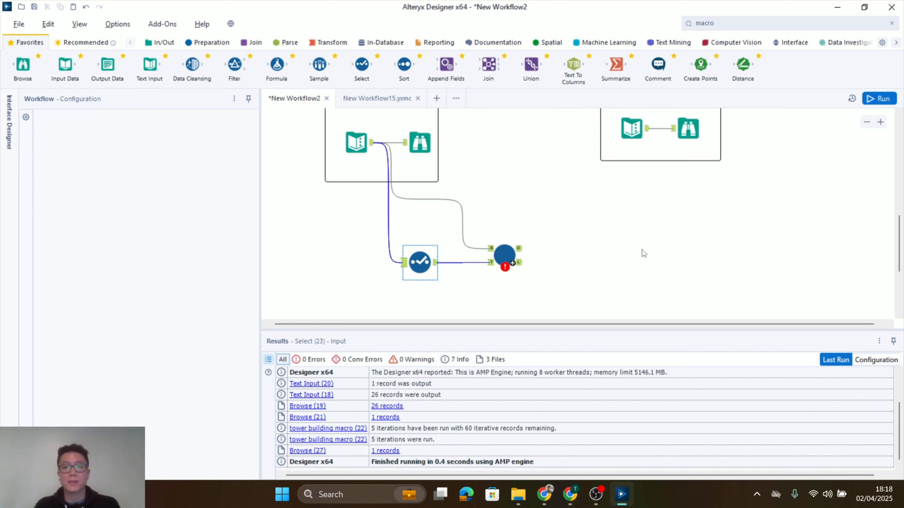
Run the workflow and examine the tower records produced by the macro's main output
{"action": "scroll", "coordinate": [642, 248], "scroll_direction": "down", "scroll_amount": 1}
{"action": "left_click", "coordinate": [879, 99]}
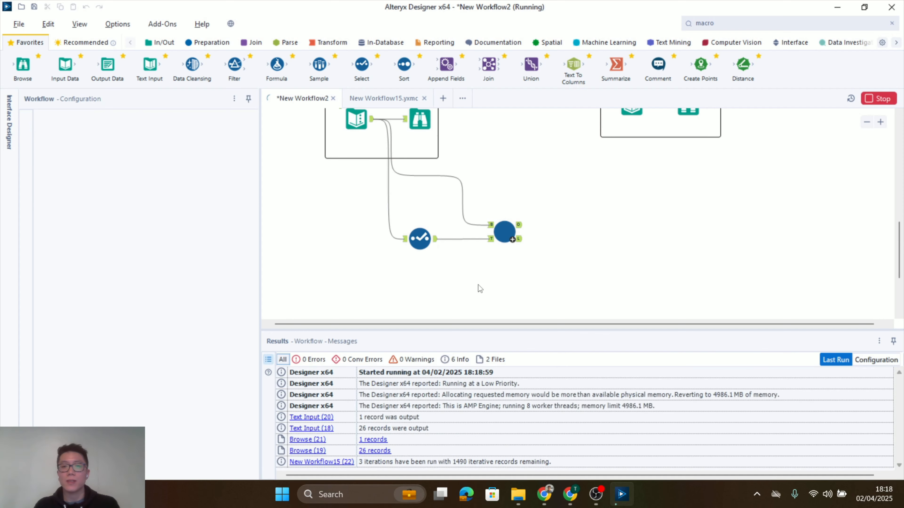
{"action": "left_click", "coordinate": [513, 228]}
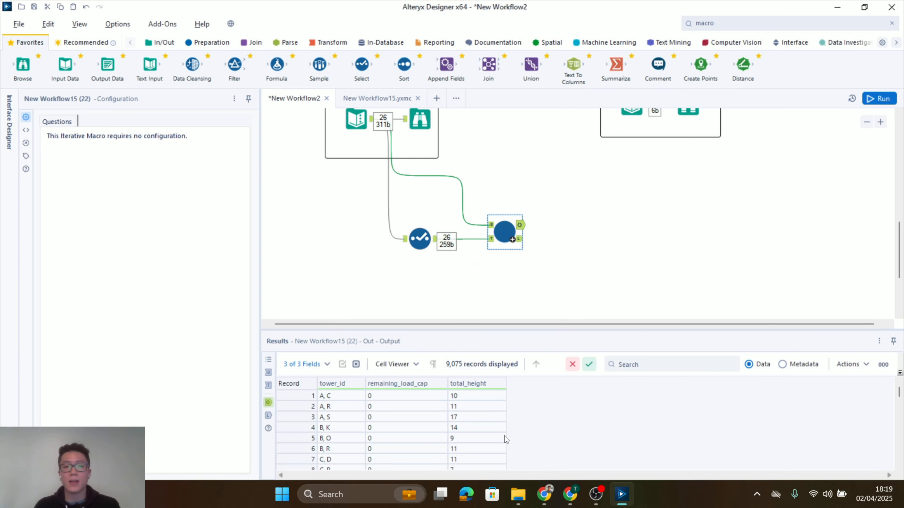
{"action": "scroll", "coordinate": [505, 440], "scroll_direction": "down", "scroll_amount": 13}
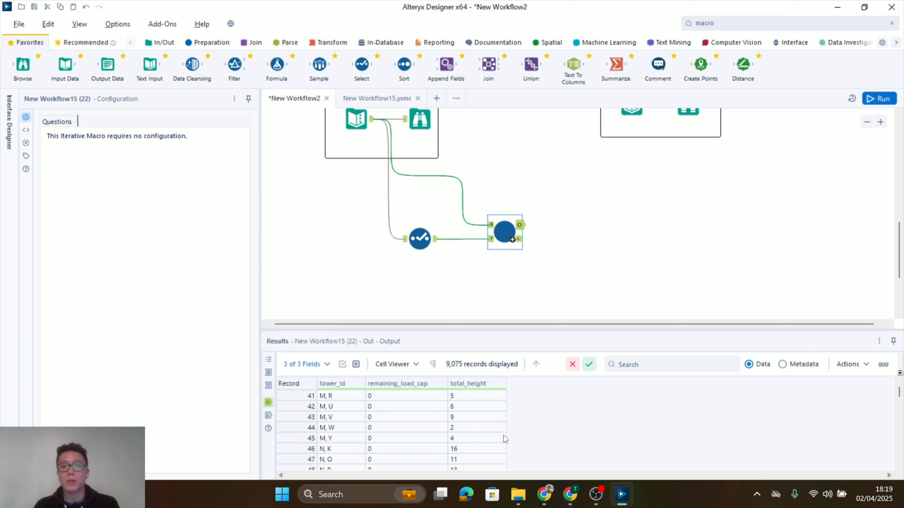
{"action": "scroll", "coordinate": [502, 434], "scroll_direction": "down", "scroll_amount": 6}
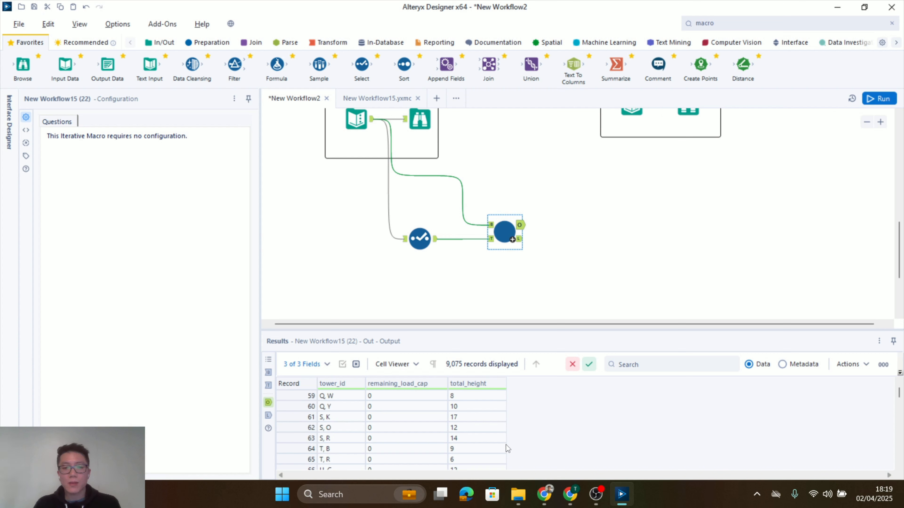
{"action": "scroll", "coordinate": [506, 445], "scroll_direction": "down", "scroll_amount": 5}
{"action": "scroll", "coordinate": [511, 443], "scroll_direction": "up", "scroll_amount": 20}
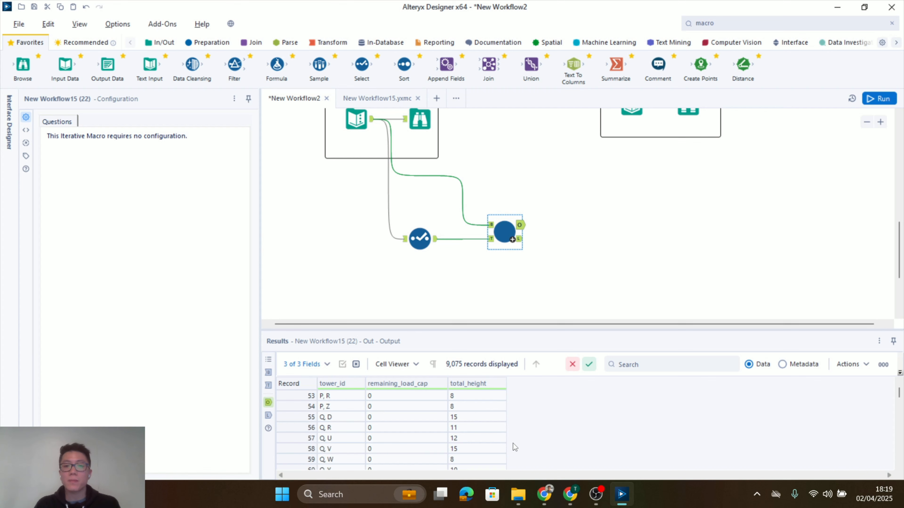
{"action": "scroll", "coordinate": [575, 225], "scroll_direction": "up", "scroll_amount": 4}
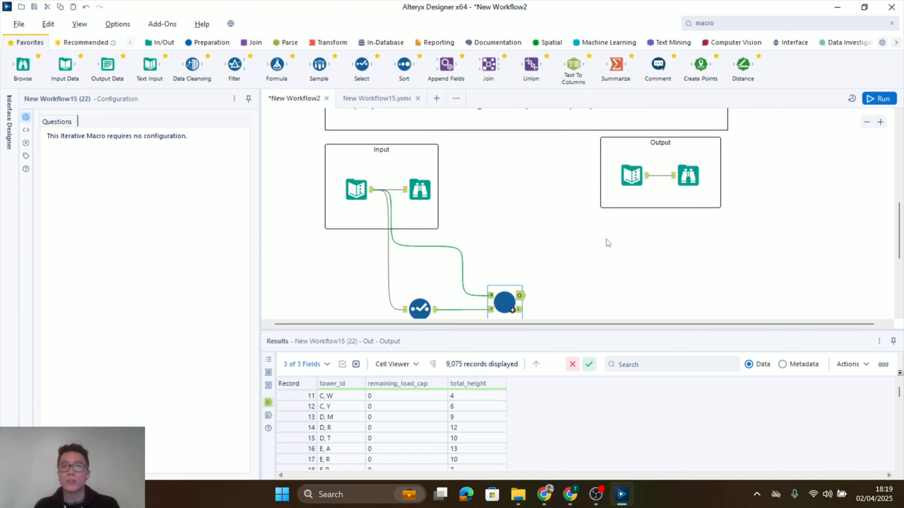
Add a Sort tool to the macro's main output, sorting total_height in descending order
{"action": "scroll", "coordinate": [606, 242], "scroll_direction": "down", "scroll_amount": 3}
{"action": "left_click_drag", "start_coordinate": [403, 65], "coordinate": [568, 248]}
{"action": "left_click", "coordinate": [85, 180]}
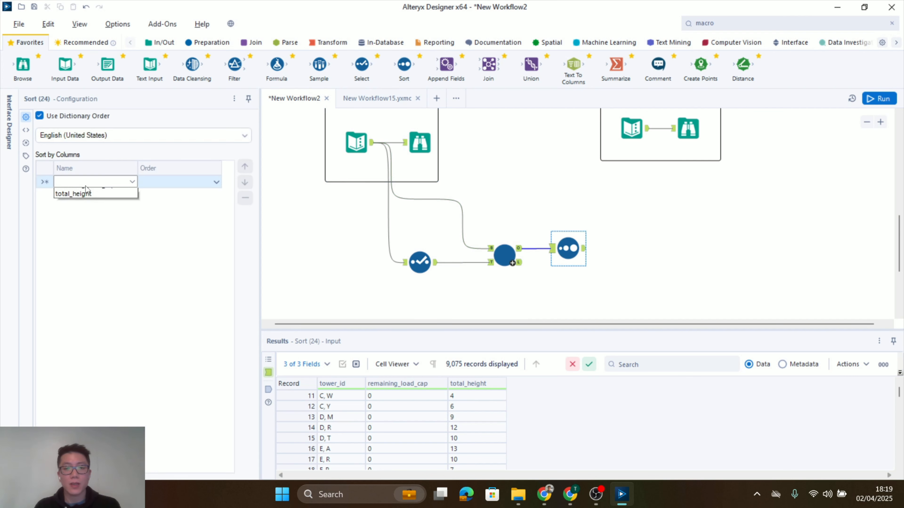
{"action": "left_click", "coordinate": [68, 223]}
{"action": "left_click", "coordinate": [100, 187]}
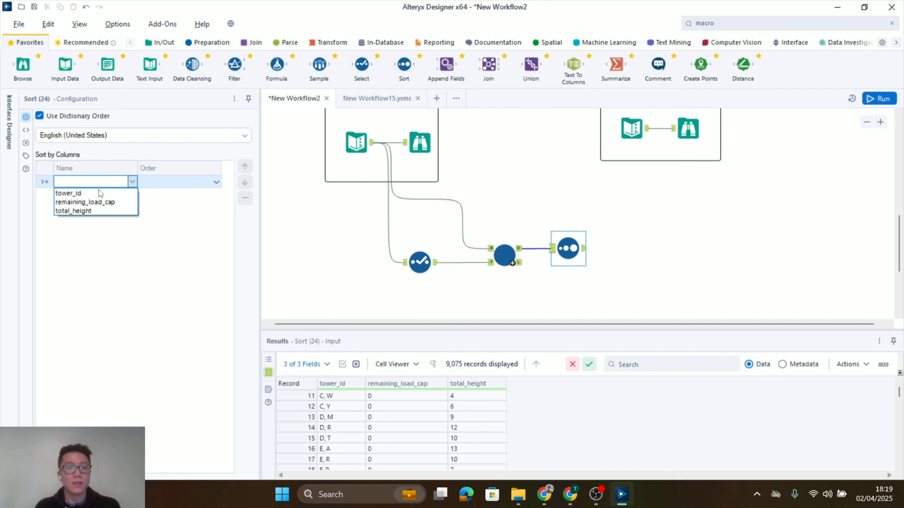
{"action": "left_click", "coordinate": [98, 209]}
{"action": "left_click", "coordinate": [167, 187]}
{"action": "left_click", "coordinate": [167, 204]}
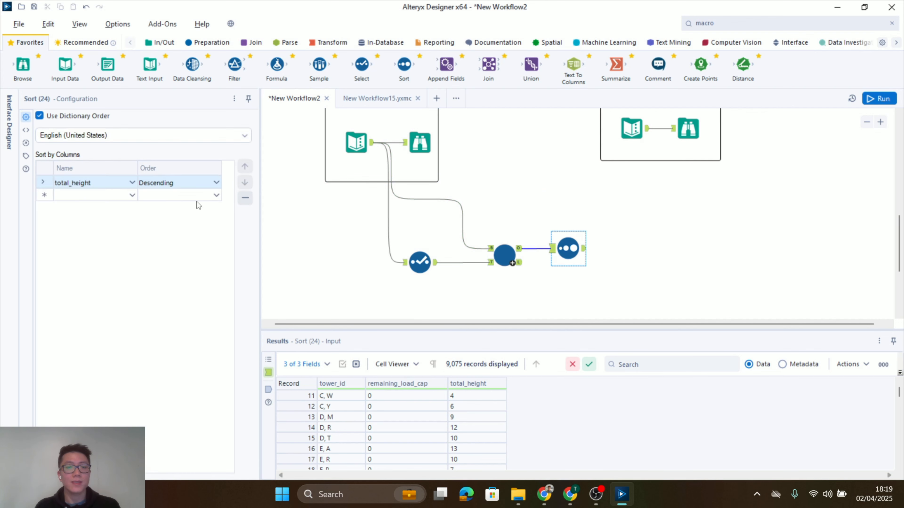
Connect a Sample tool after the Sort and keep only the first 1 row
{"action": "left_click_drag", "start_coordinate": [311, 54], "coordinate": [654, 250]}
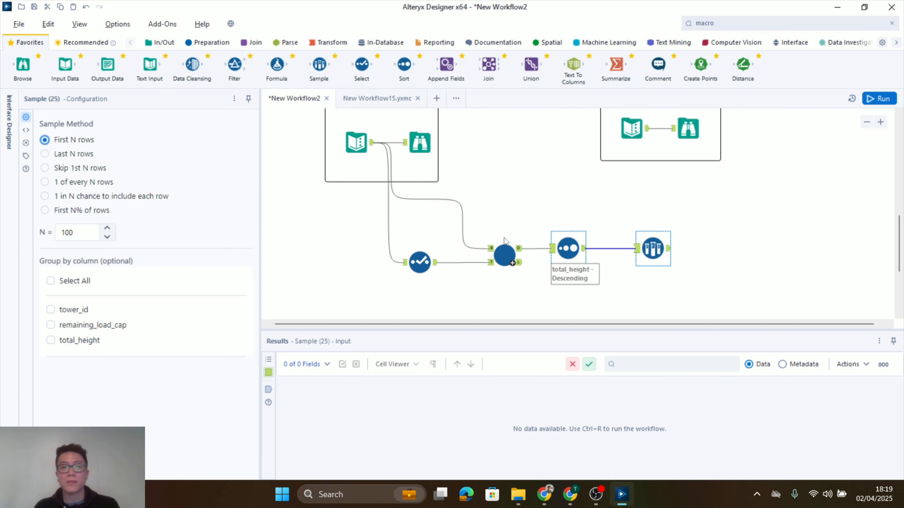
{"action": "left_click", "coordinate": [81, 231]}
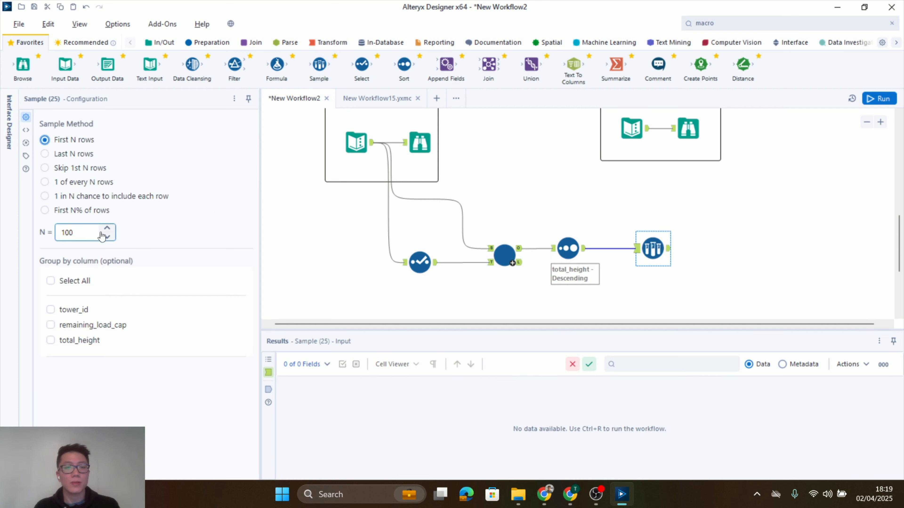
{"action": "double_click", "coordinate": [85, 232]}
{"action": "type", "text": "1"}
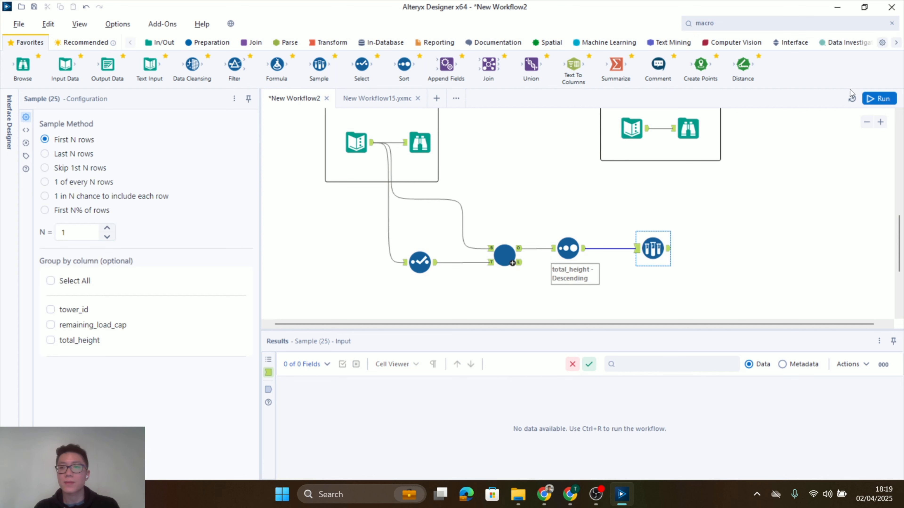
Run the workflow and compare the Sample tool's output with the expected result in the Output container
{"action": "left_click", "coordinate": [880, 98]}
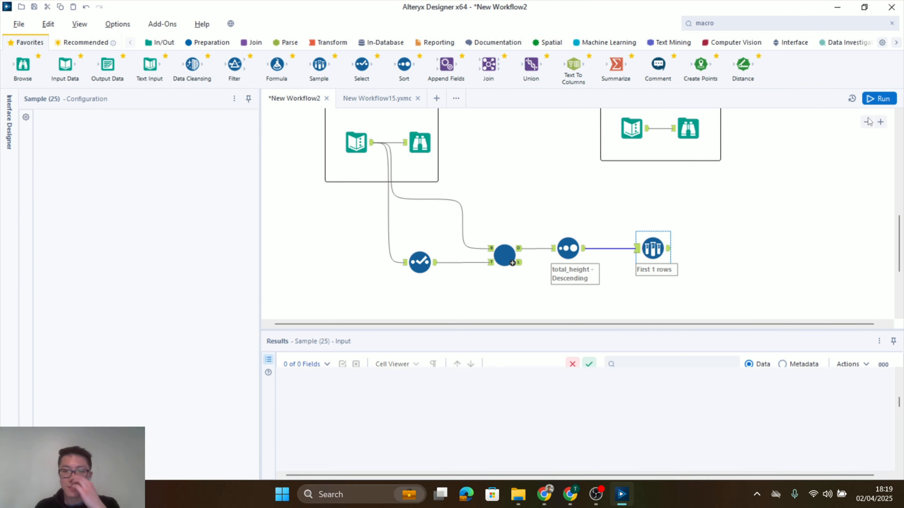
{"action": "left_click", "coordinate": [670, 249]}
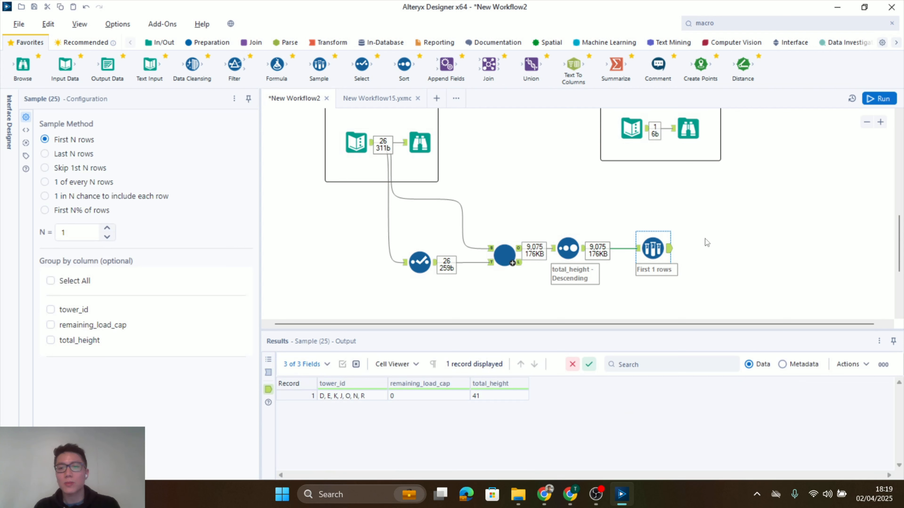
{"action": "scroll", "coordinate": [739, 236], "scroll_direction": "down", "scroll_amount": 1}
{"action": "scroll", "coordinate": [747, 232], "scroll_direction": "up", "scroll_amount": 3}
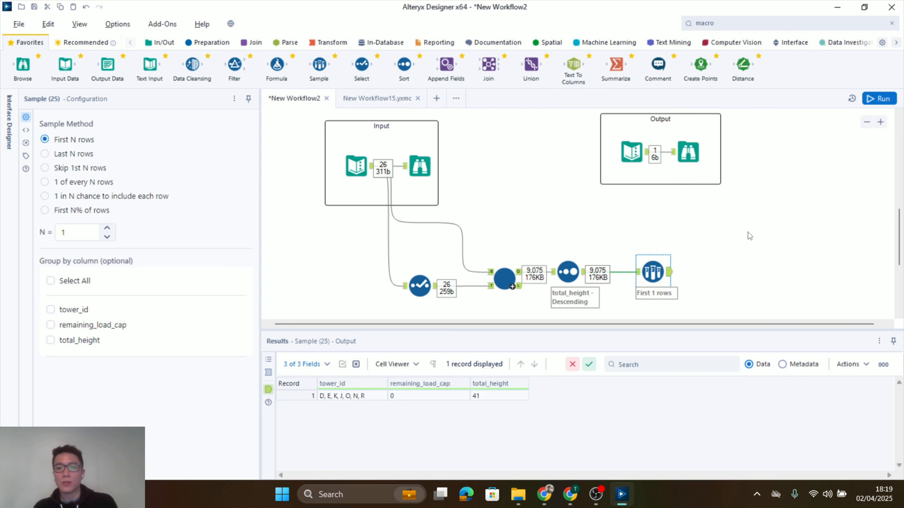
{"action": "scroll", "coordinate": [747, 232], "scroll_direction": "down", "scroll_amount": 1}
{"action": "left_click", "coordinate": [694, 136]}
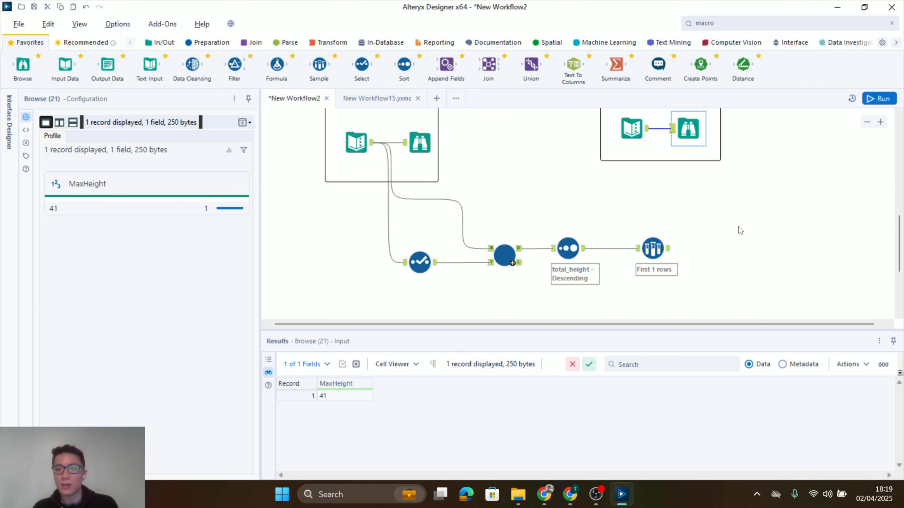
Add a Select tool after the Sample, excluding tower_id and remaining_load_cap and renaming total_height to MaxHeight
{"action": "scroll", "coordinate": [740, 224], "scroll_direction": "down", "scroll_amount": 1}
{"action": "scroll", "coordinate": [740, 223], "scroll_direction": "down", "scroll_amount": 3}
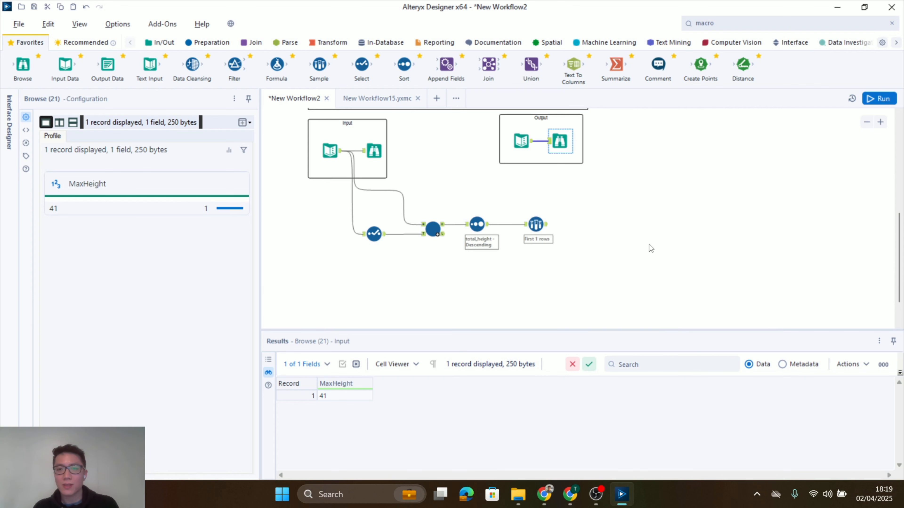
{"action": "scroll", "coordinate": [590, 239], "scroll_direction": "up", "scroll_amount": 1}
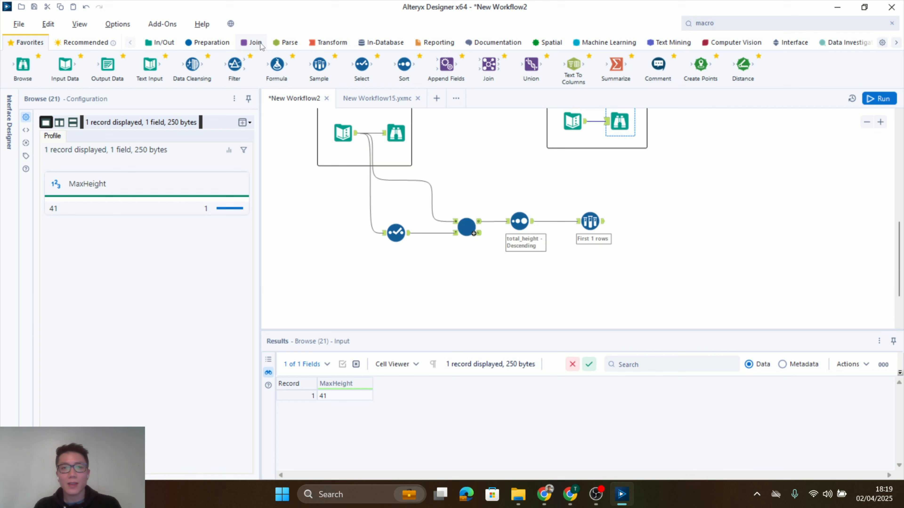
{"action": "left_click_drag", "start_coordinate": [362, 64], "coordinate": [667, 221]}
{"action": "left_click", "coordinate": [64, 159]}
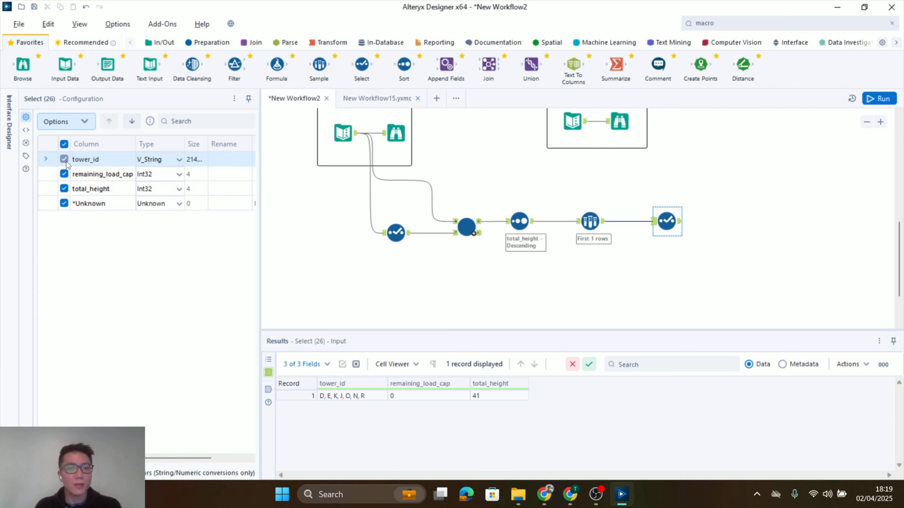
{"action": "left_click", "coordinate": [64, 174]}
{"action": "left_click", "coordinate": [223, 189]}
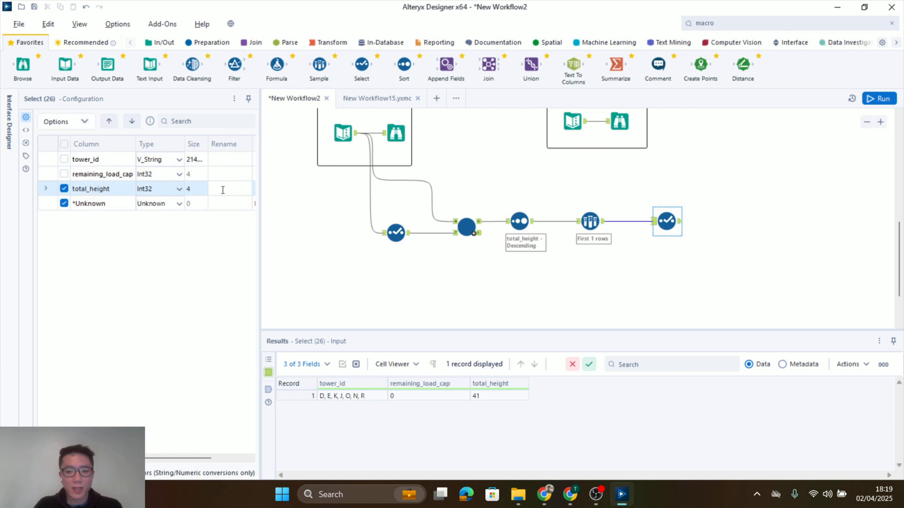
{"action": "type", "text": "MaxHeight"}
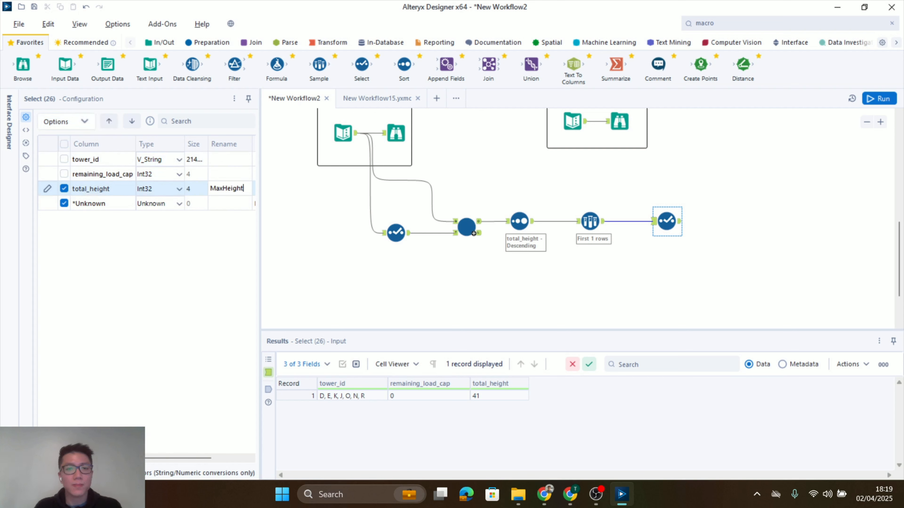
Attach a Browse tool to the final Select tool's output and run the workflow
{"action": "mouse_move", "coordinate": [23, 66]}
{"action": "left_mouse_down"}
{"action": "mouse_move", "coordinate": [96, 72]}
{"action": "mouse_move", "coordinate": [742, 216]}
{"action": "mouse_move", "coordinate": [743, 175]}
{"action": "left_mouse_up"}
{"action": "scroll", "coordinate": [757, 206], "scroll_direction": "up", "scroll_amount": 1}
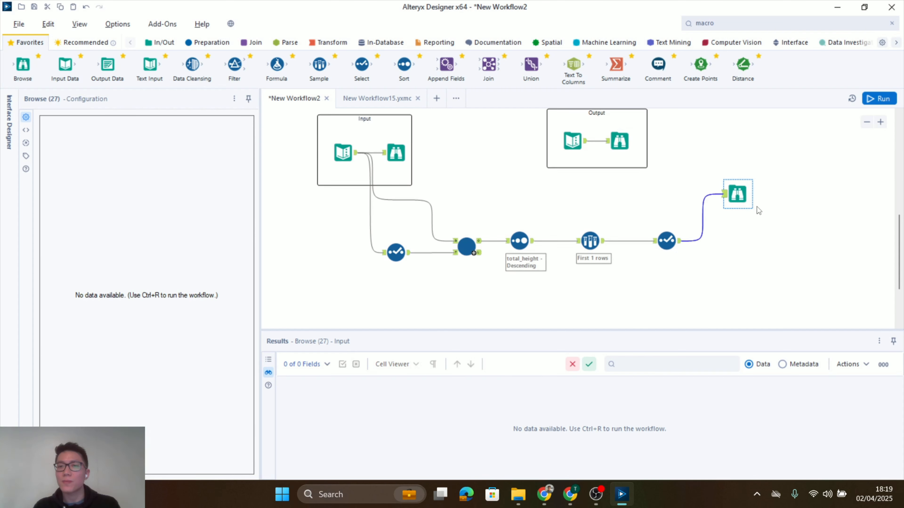
{"action": "left_click", "coordinate": [891, 100]}
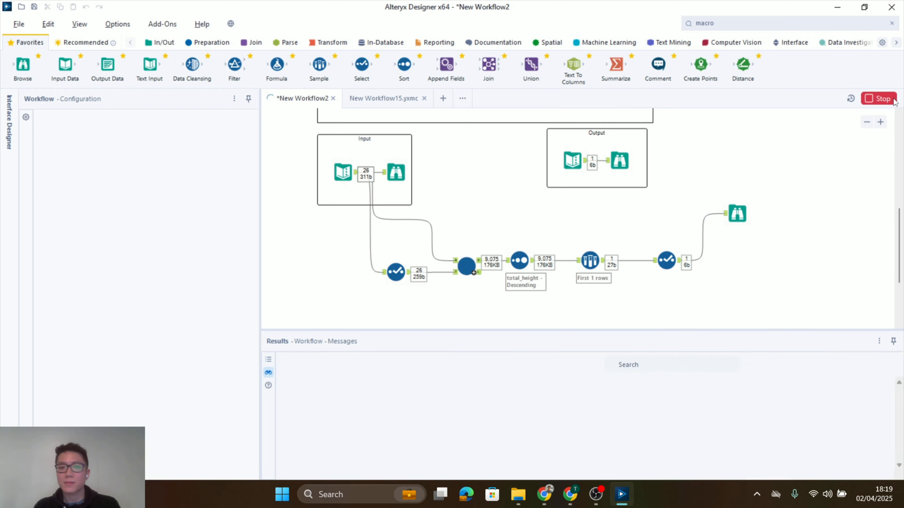
{"action": "scroll", "coordinate": [625, 224], "scroll_direction": "down", "scroll_amount": 1}
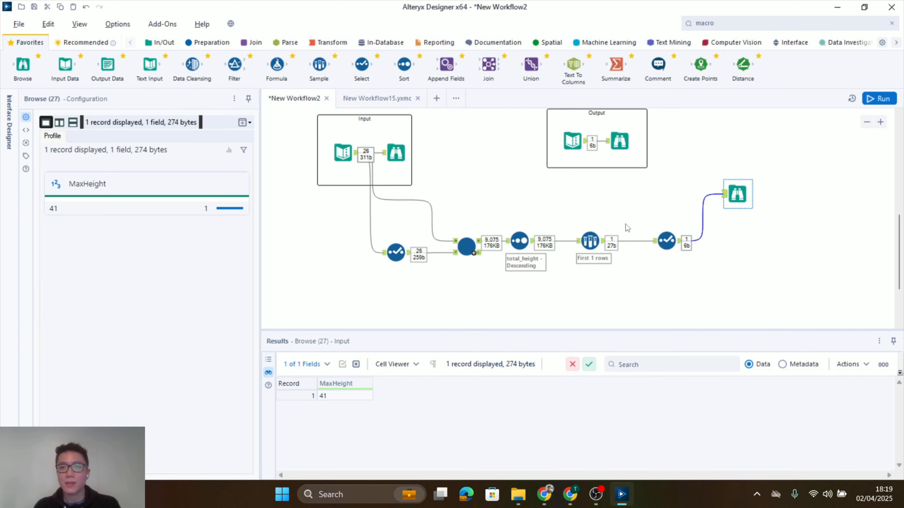
Check the expected MaxHeight in the Output container's Browse against the final result, and review the finished workflow
{"action": "scroll", "coordinate": [626, 224], "scroll_direction": "up", "scroll_amount": 2}
{"action": "left_click", "coordinate": [620, 142]}
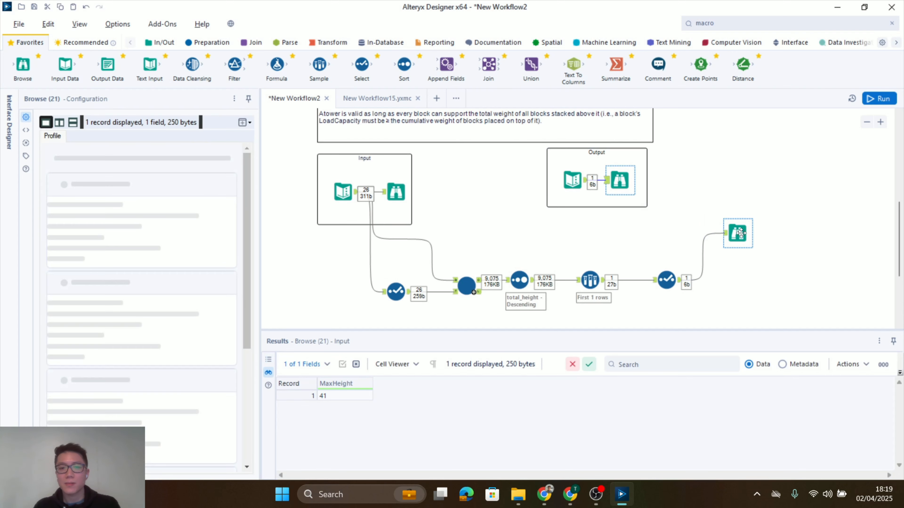
{"action": "left_click", "coordinate": [590, 233]}
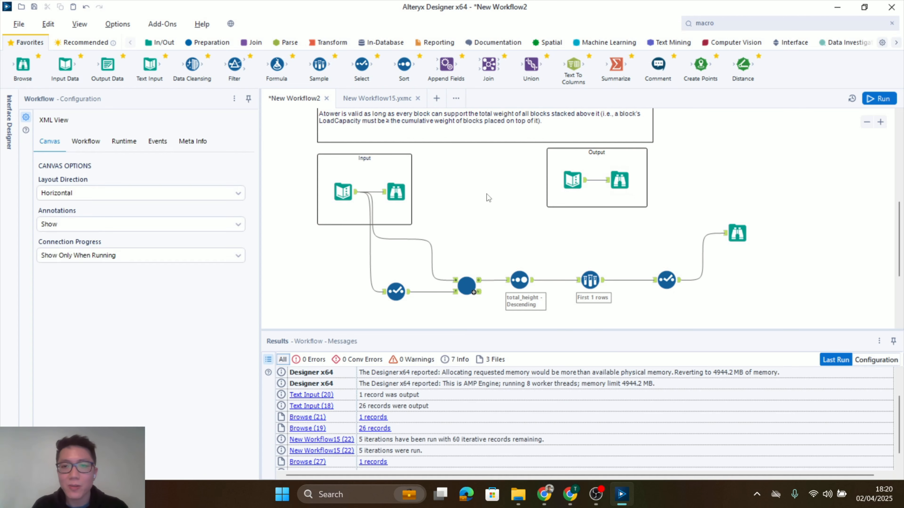
{"action": "scroll", "coordinate": [473, 206], "scroll_direction": "down", "scroll_amount": 1}
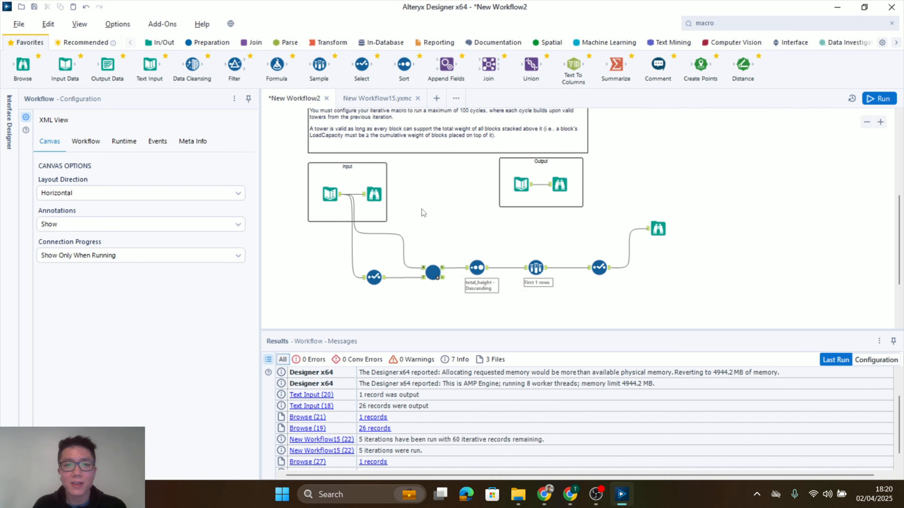